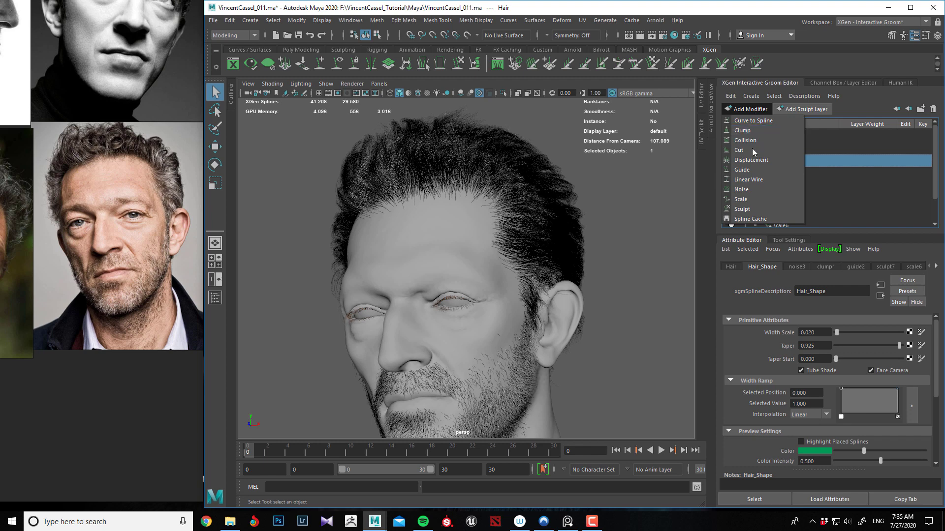
# Add a Clump modifier to the Hair description and place it directly below the noise3 modifier
pyautogui.click(759, 130)
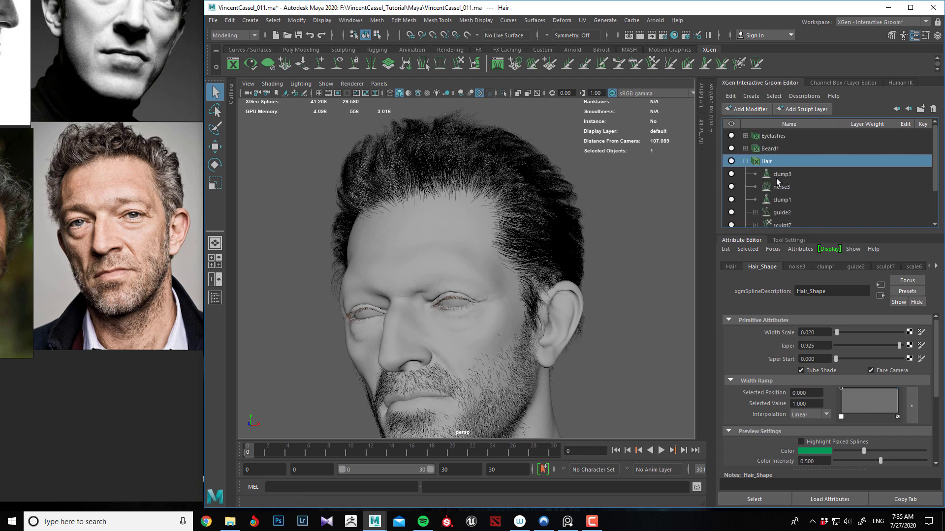
pyautogui.click(777, 175)
pyautogui.moveTo(788, 175); pyautogui.dragTo(791, 194)
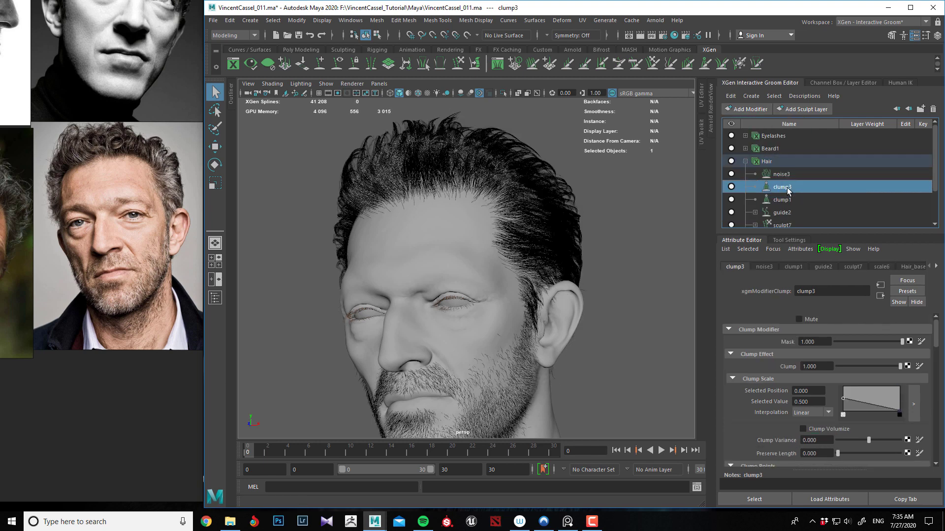
# Begin a mask map for the clump3 modifier and name it hairClumpMask_01
pyautogui.click(921, 342)
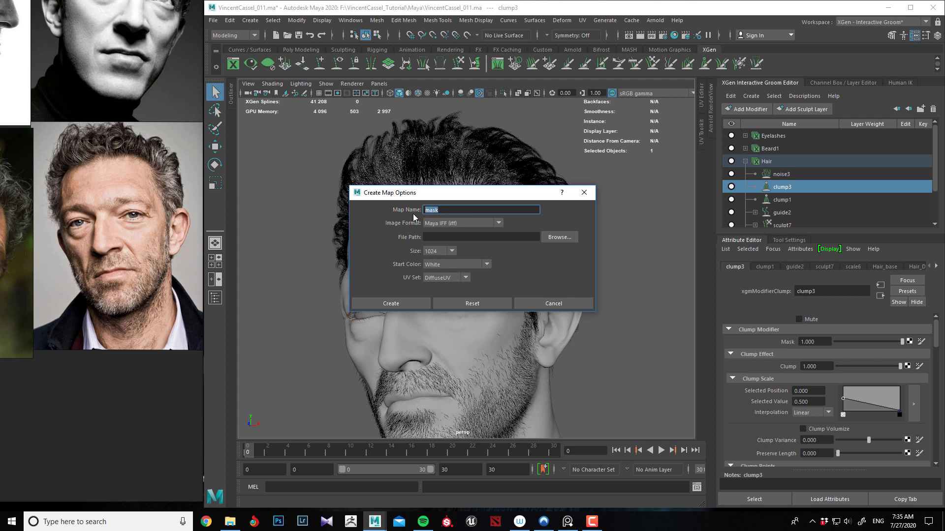
pyautogui.click(453, 209)
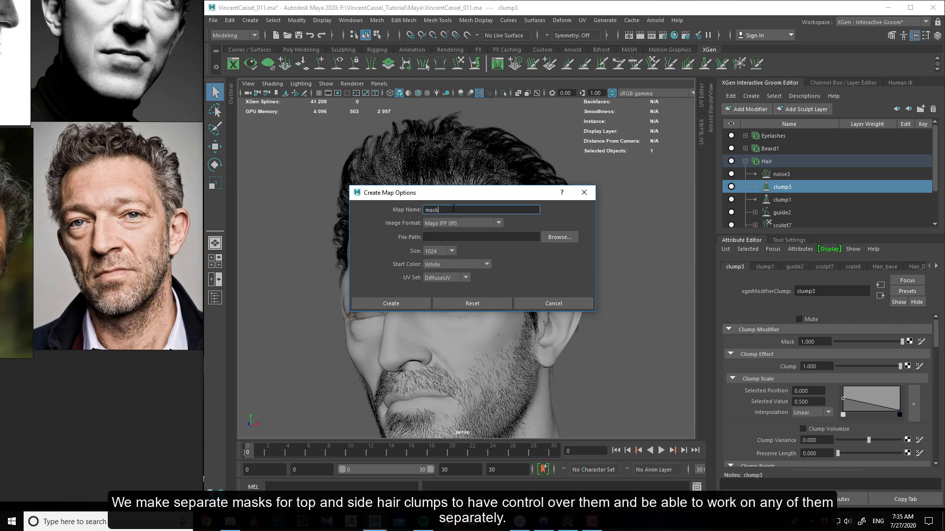
pyautogui.doubleClick(429, 211)
pyautogui.write('M')
pyautogui.write('ask')
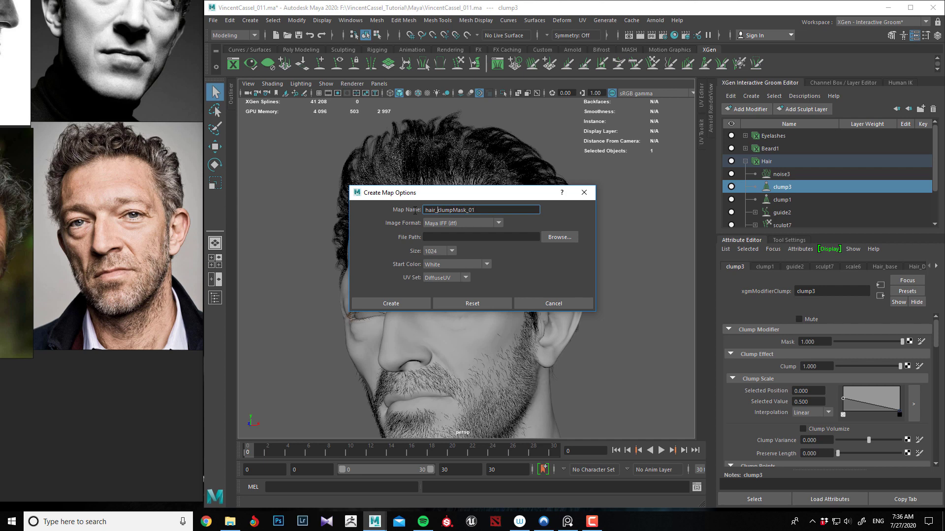
pyautogui.press('BackSpace')
pyautogui.press('Delete')
pyautogui.write('C')
# Set the map's file path to the Export/HeadMaps/HairMasks folder and create the white map, overwriting the existing file
pyautogui.click(559, 238)
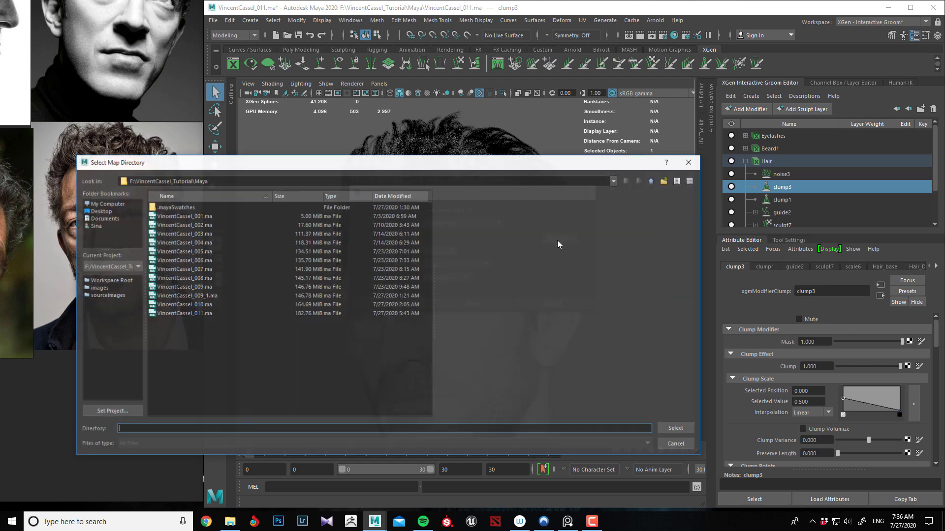
pyautogui.click(652, 181)
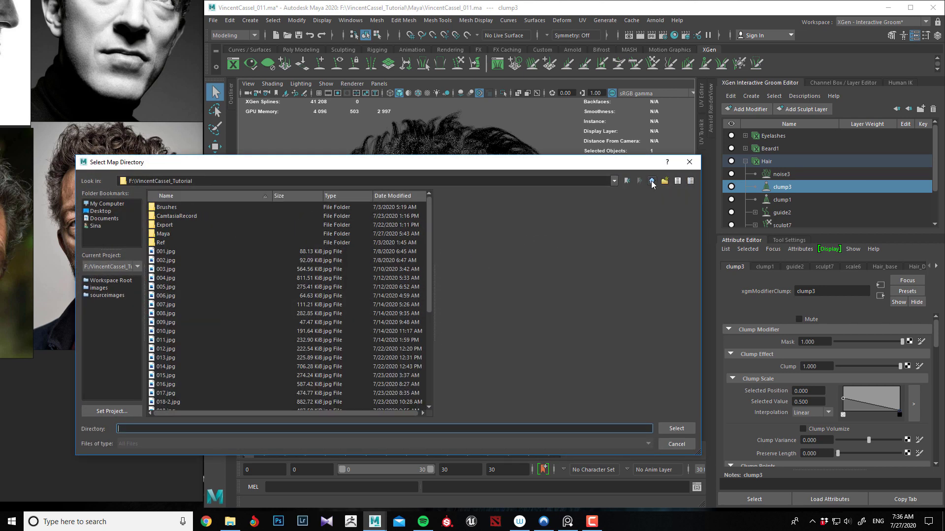
pyautogui.doubleClick(174, 225)
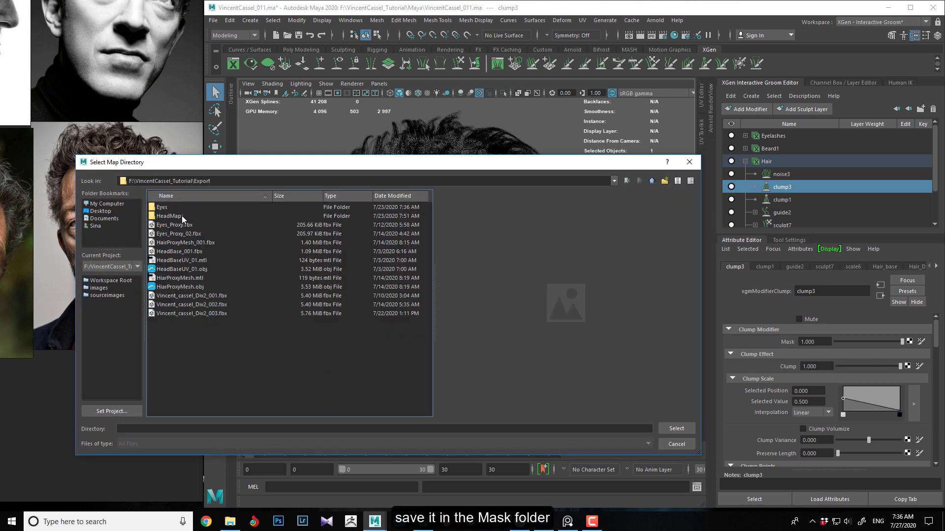
pyautogui.doubleClick(182, 216)
pyautogui.doubleClick(186, 223)
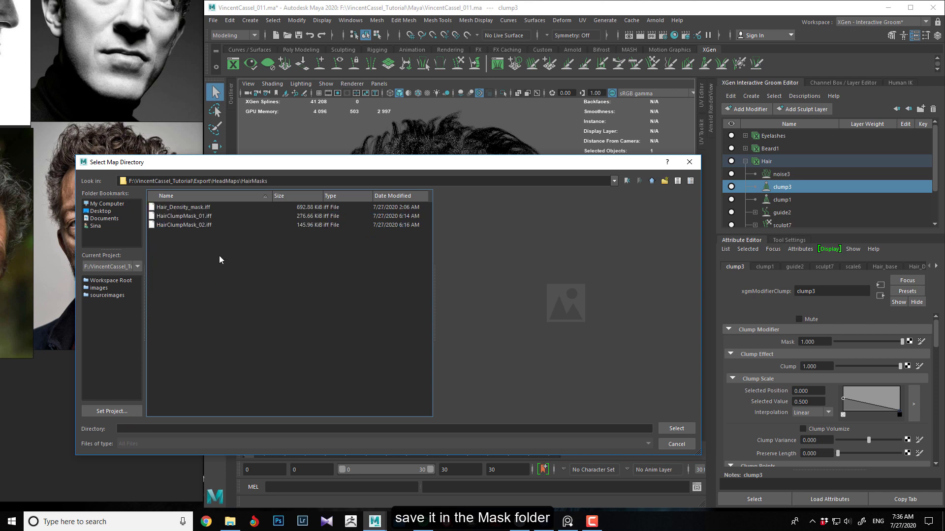
pyautogui.click(184, 219)
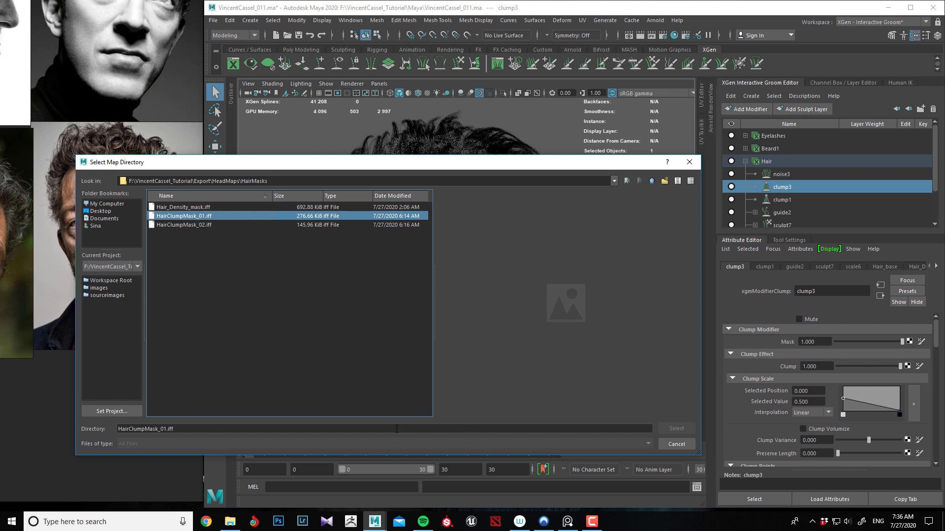
pyautogui.moveTo(182, 431); pyautogui.dragTo(52, 427)
pyautogui.press('BackSpace')
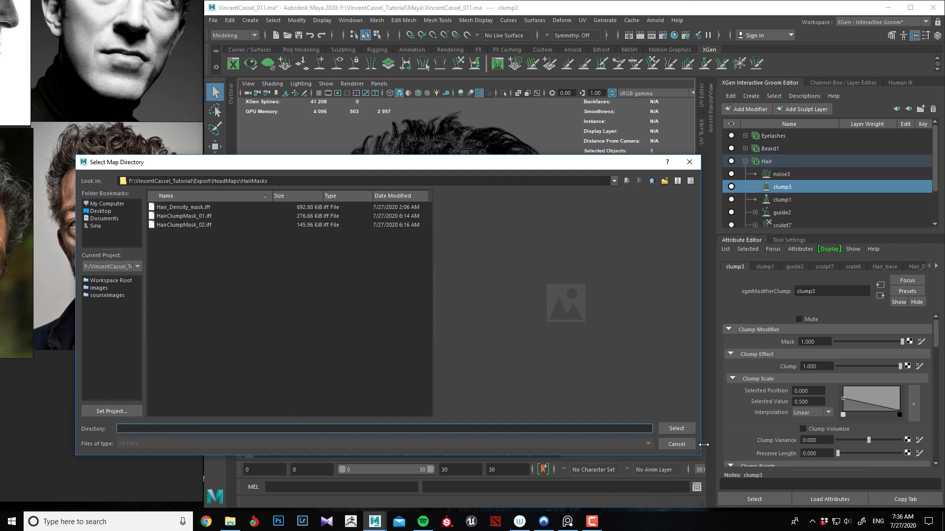
pyautogui.click(674, 429)
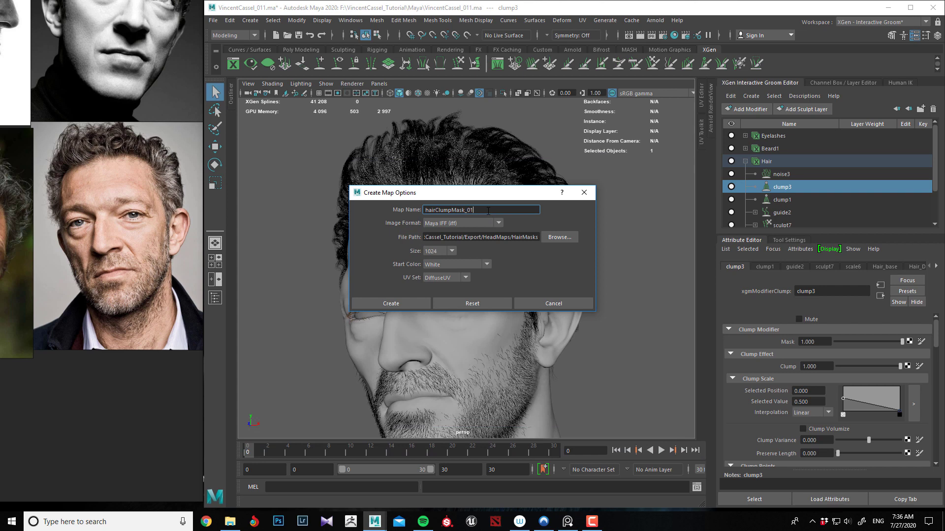
pyautogui.click(397, 302)
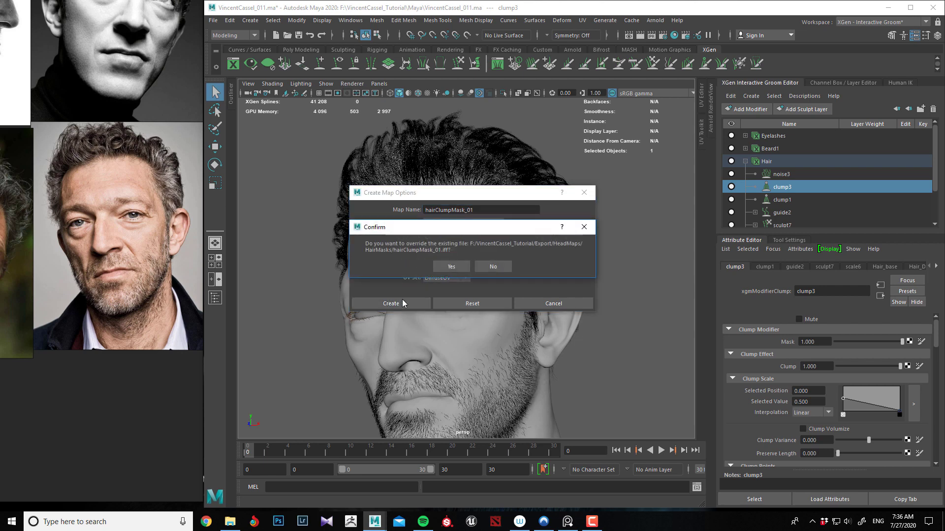
pyautogui.click(451, 266)
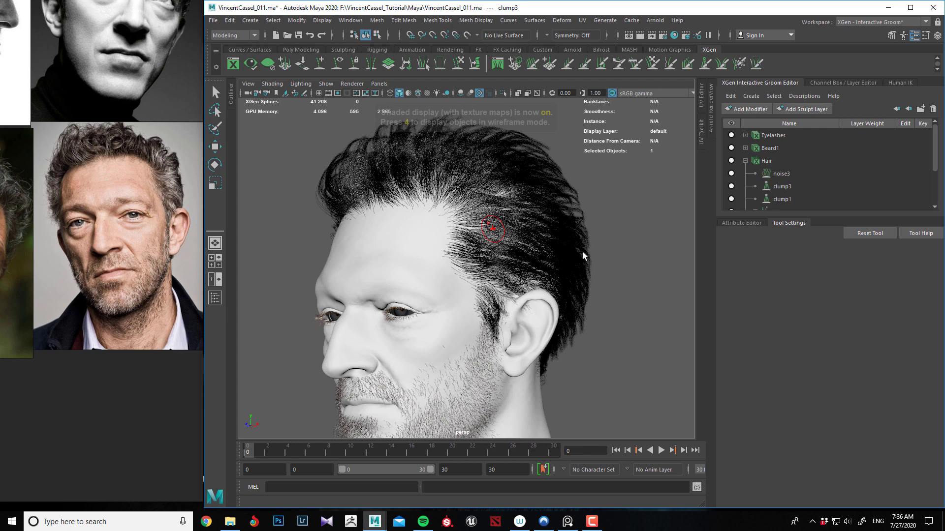
# Break the hairClumpMask_01 connection on the Mask attribute of the clump3 modifier
pyautogui.press('6')
pyautogui.keyDown('alt'); pyautogui.moveTo(435, 247); pyautogui.dragTo(453, 246); pyautogui.keyUp('alt')
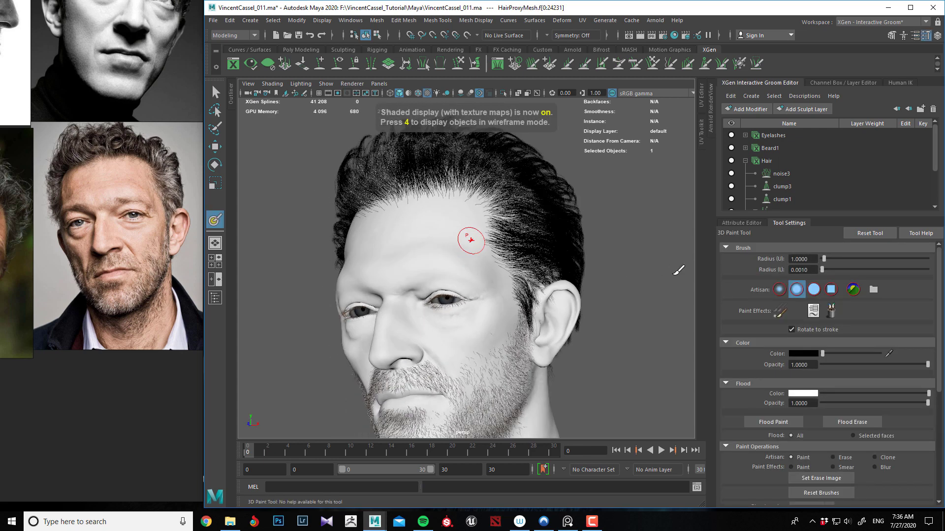
pyautogui.click(737, 222)
pyautogui.press('q')
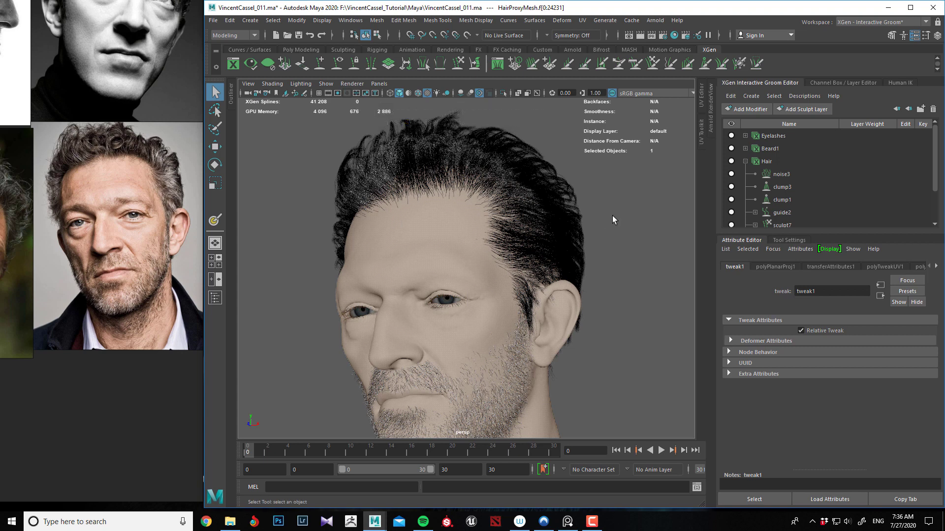
pyautogui.keyDown('alt'); pyautogui.moveTo(585, 209); pyautogui.dragTo(599, 211, button='middle'); pyautogui.keyUp('alt')
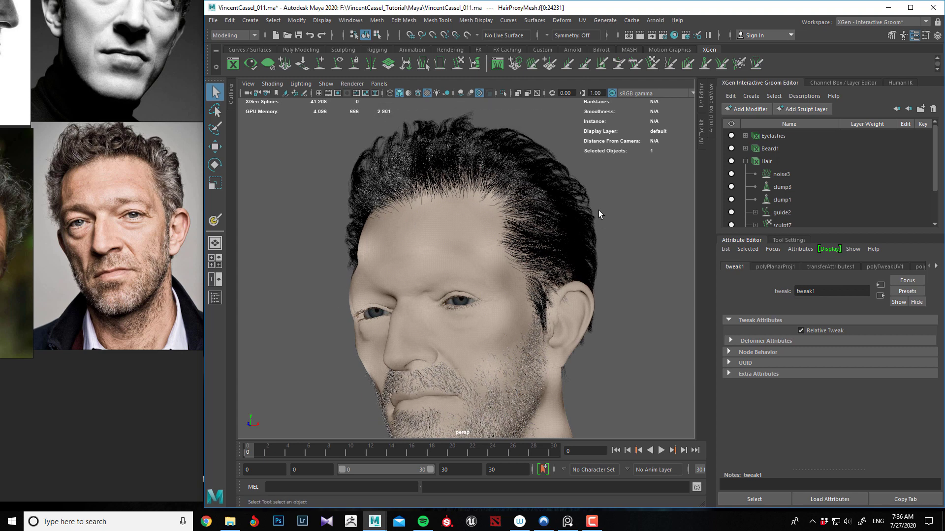
pyautogui.click(789, 241)
pyautogui.click(740, 223)
pyautogui.click(786, 187)
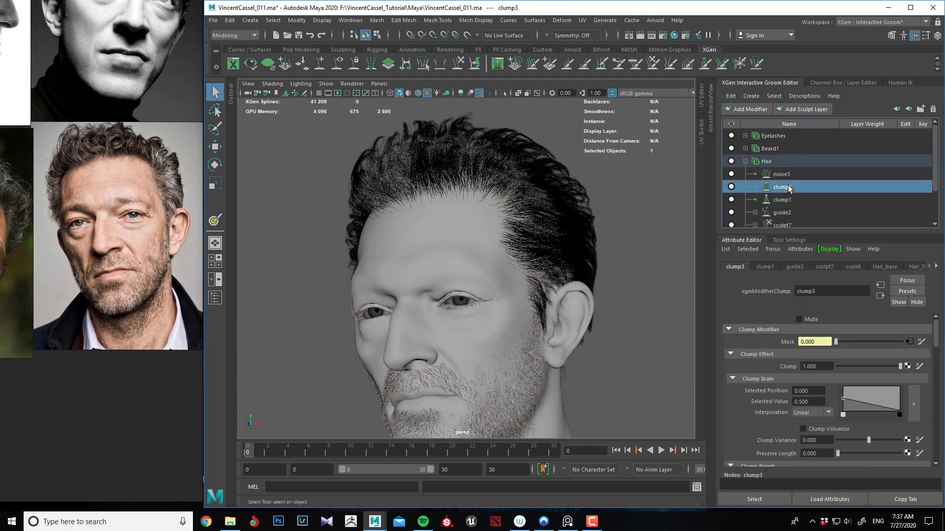
pyautogui.rightClick(790, 341)
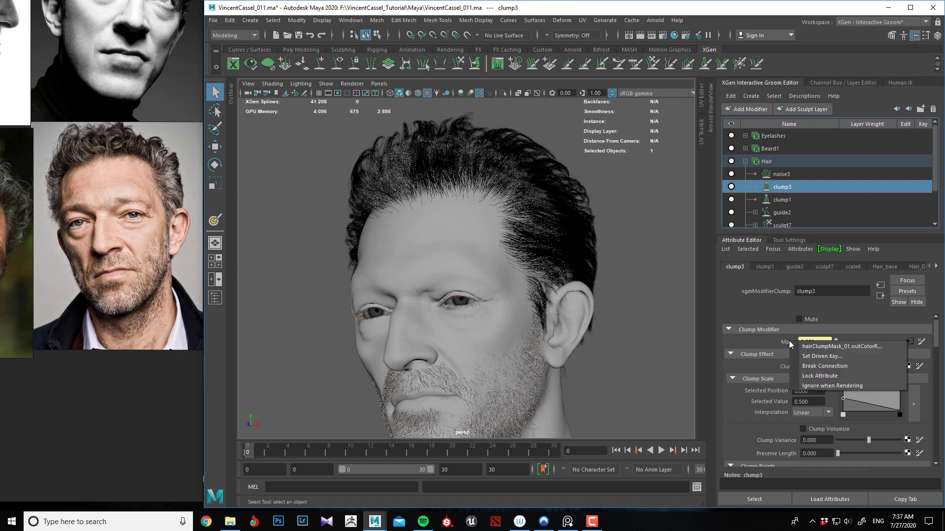
pyautogui.click(815, 367)
# Begin a new mask map for clump3 named HairClumpMask_01 with a black start color
pyautogui.click(919, 341)
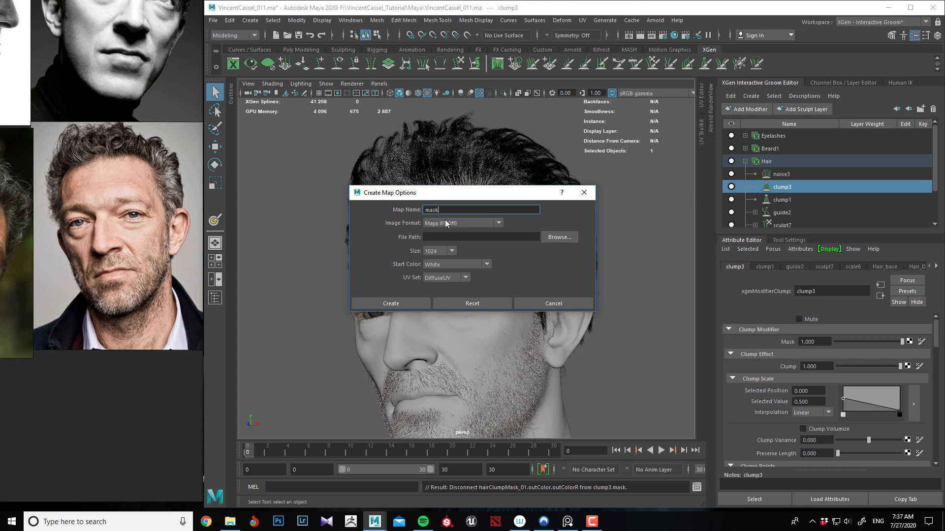
pyautogui.moveTo(451, 209); pyautogui.dragTo(399, 210)
pyautogui.write('HairClumpM')
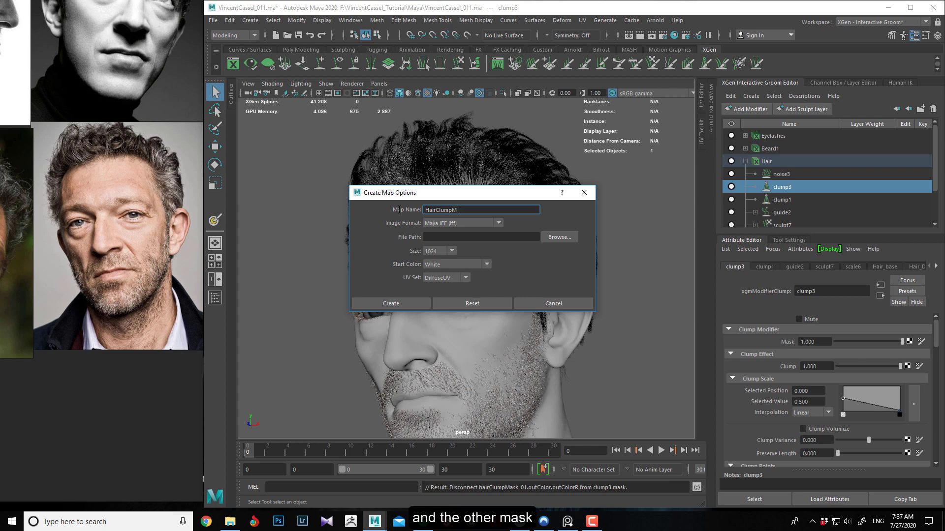
pyautogui.press('Tab')
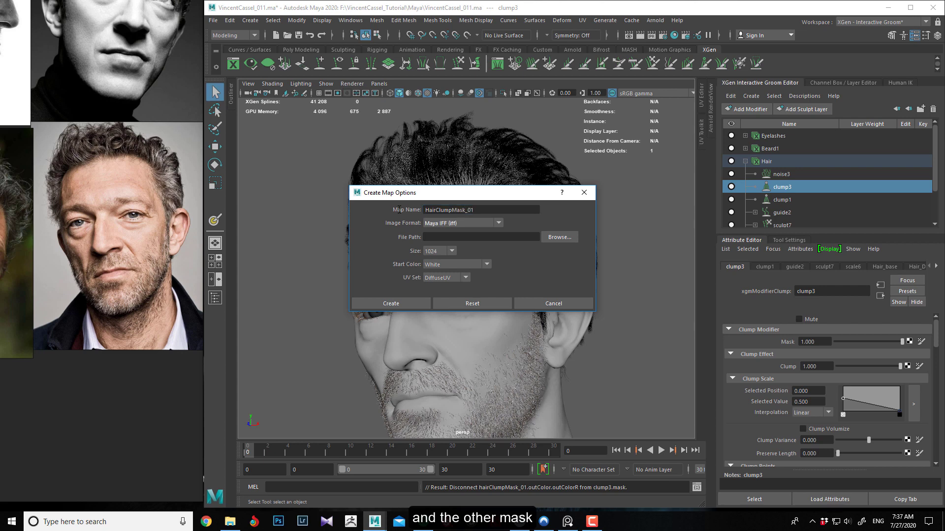
pyautogui.click(445, 264)
pyautogui.click(438, 294)
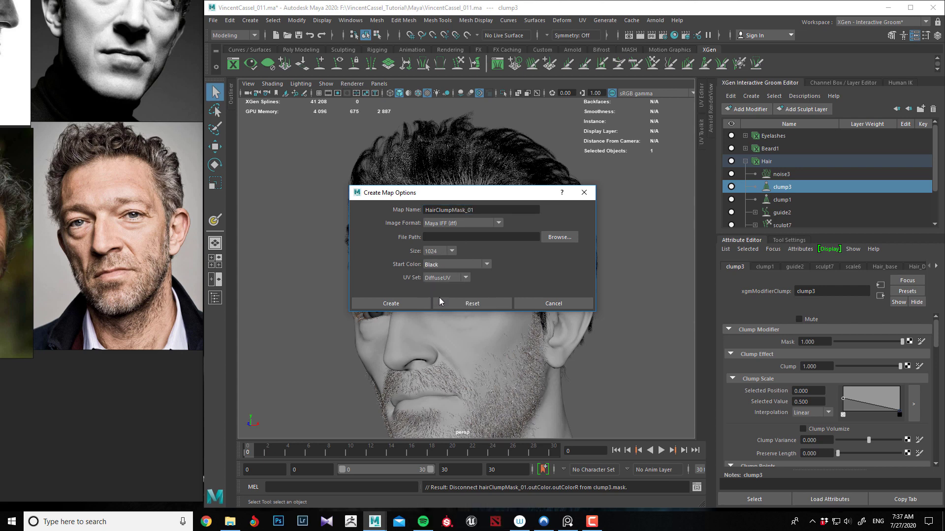
# Store the black map in the HairMasks folder and create it, overwriting the existing file
pyautogui.click(543, 238)
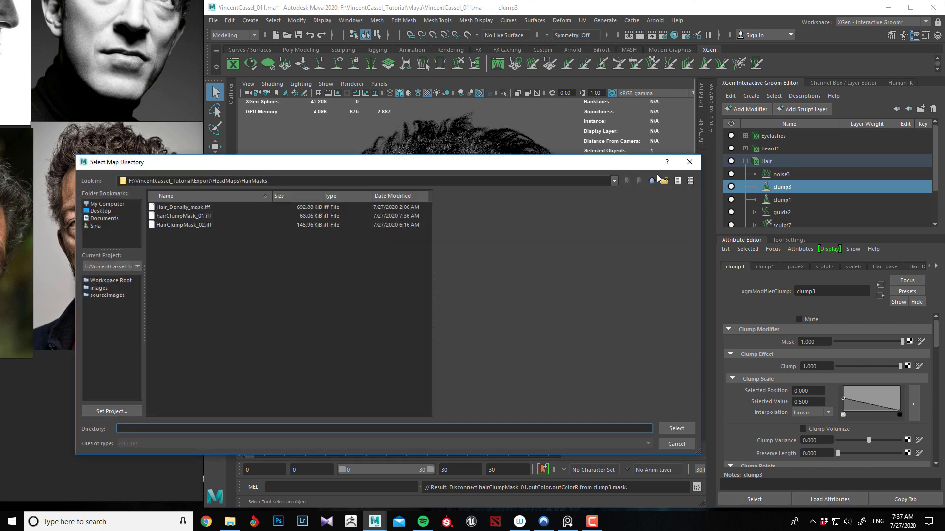
pyautogui.click(673, 428)
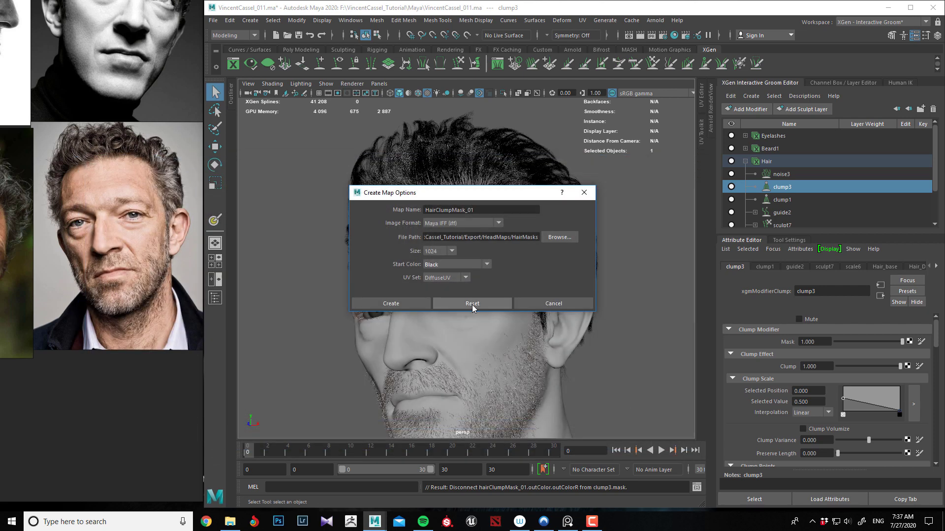
pyautogui.click(388, 303)
pyautogui.click(454, 268)
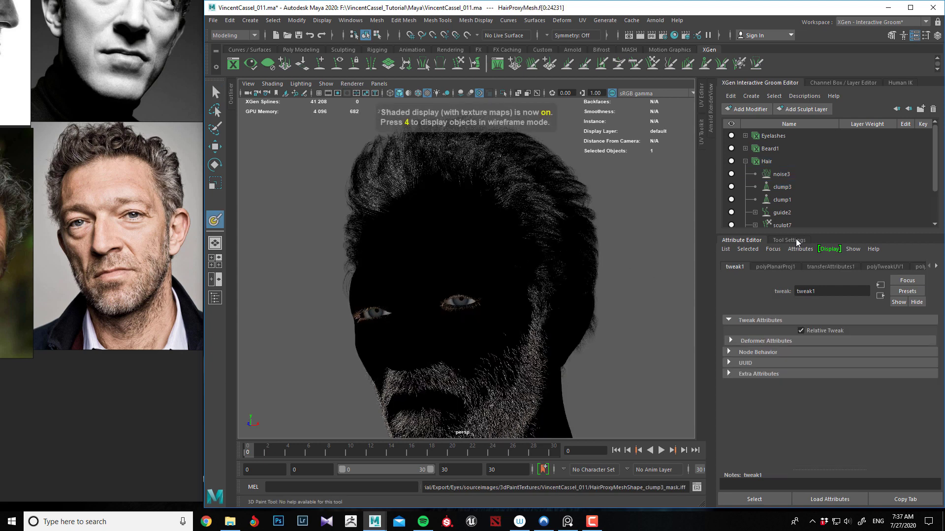
# Set the 3D Paint Tool's brush color to white for painting on the side of the head
pyautogui.click(790, 240)
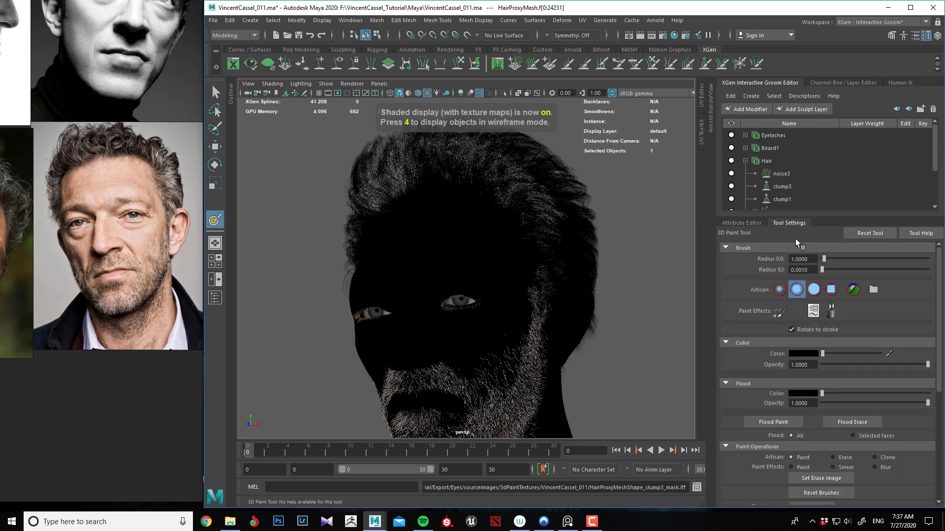
pyautogui.moveTo(823, 360); pyautogui.dragTo(880, 359)
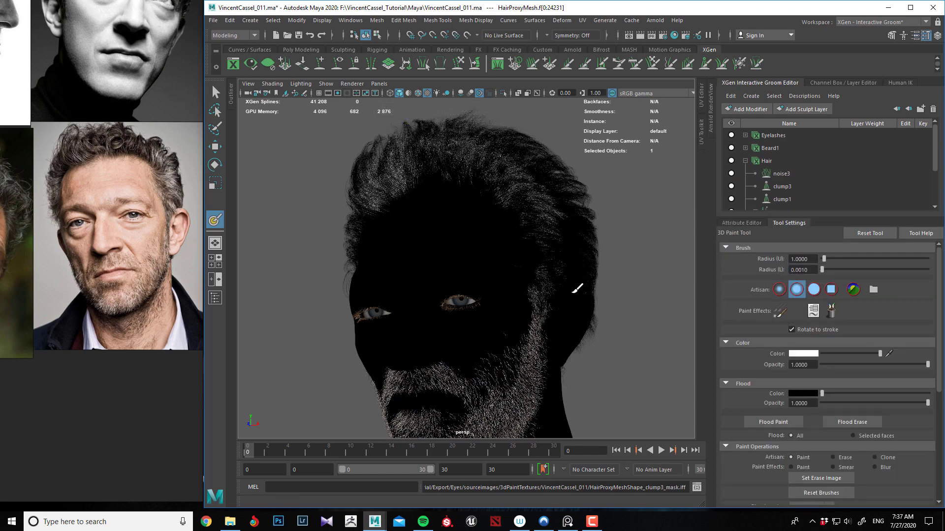
pyautogui.keyDown('alt'); pyautogui.moveTo(512, 285); pyautogui.dragTo(512, 281); pyautogui.keyUp('alt')
pyautogui.keyDown('alt'); pyautogui.moveTo(431, 284); pyautogui.dragTo(414, 279); pyautogui.keyUp('alt')
pyautogui.keyDown('alt'); pyautogui.moveTo(414, 280); pyautogui.dragTo(456, 300, button='right'); pyautogui.keyUp('alt')
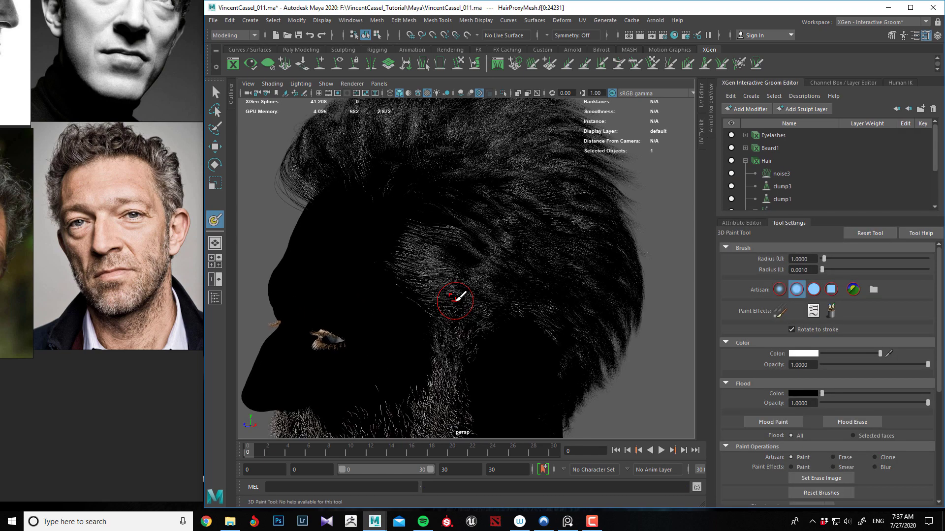
# Display the model shaded without textures and set the brush's upper radius to about 1.78
pyautogui.press('5')
pyautogui.scroll(3, 446, 274)
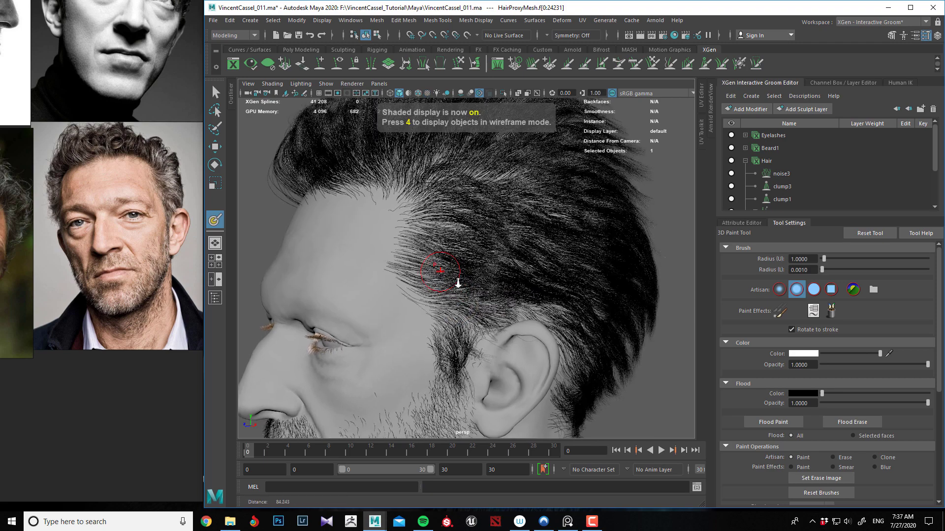
pyautogui.press('b')
pyautogui.moveTo(426, 262); pyautogui.dragTo(441, 272)
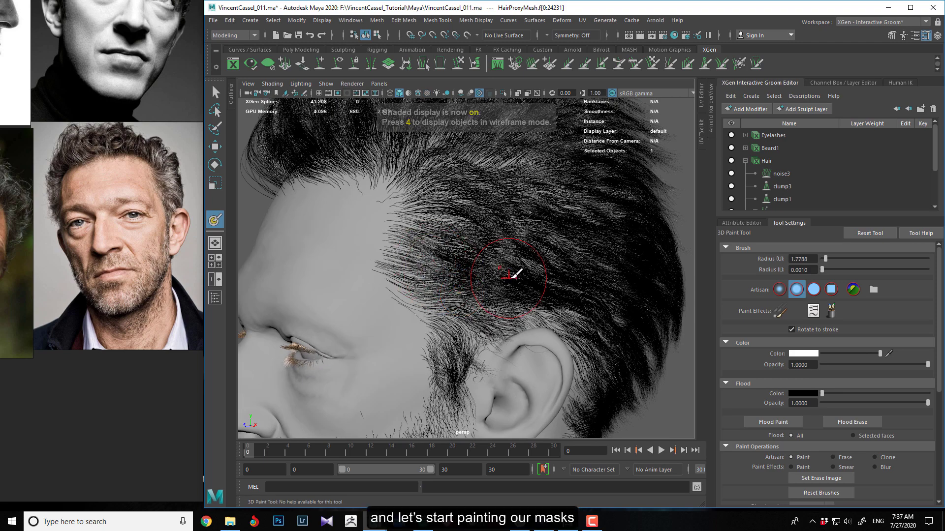
# Paint the clump mask white over the side hair above the ear, undoing a stroke
pyautogui.keyDown('alt'); pyautogui.moveTo(466, 302); pyautogui.dragTo(452, 297); pyautogui.keyUp('alt')
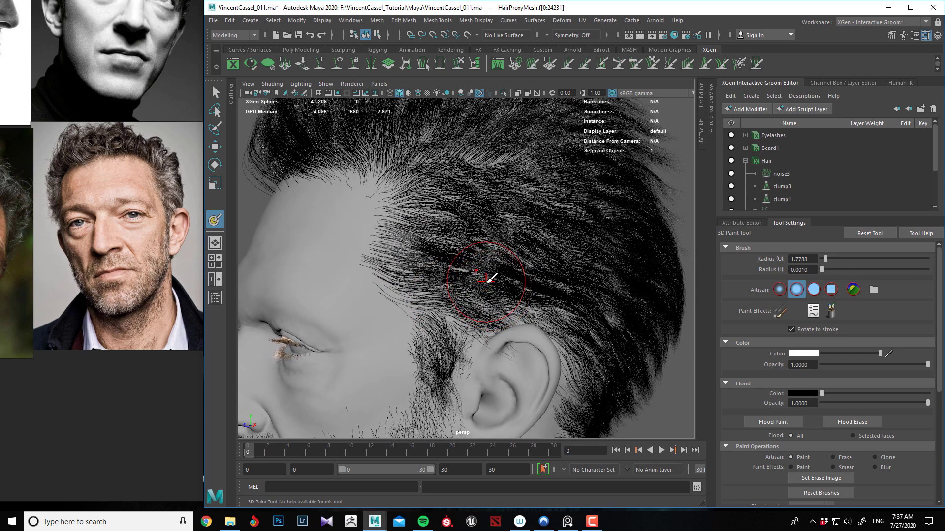
pyautogui.hotkey('ctrl', 'z')
pyautogui.keyDown('alt'); pyautogui.moveTo(528, 298); pyautogui.dragTo(507, 258, button='middle'); pyautogui.keyUp('alt')
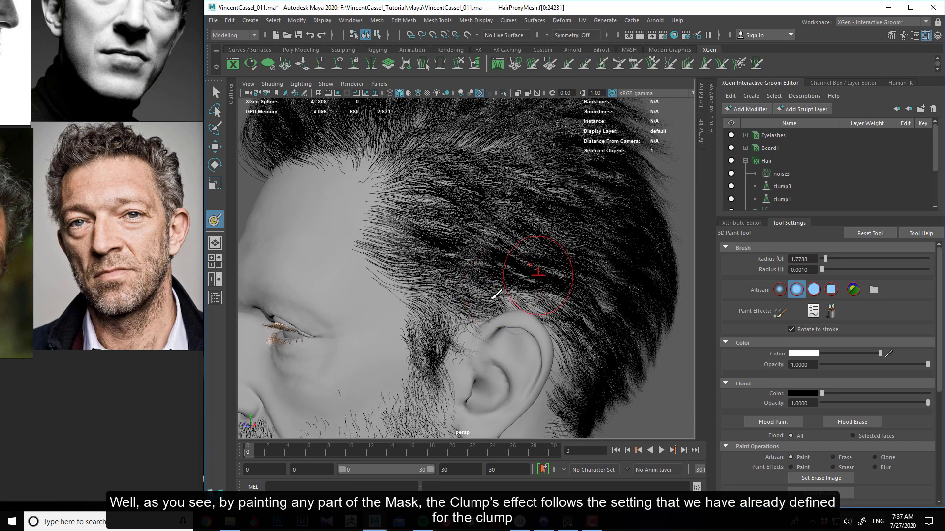
pyautogui.keyDown('alt'); pyautogui.moveTo(500, 292); pyautogui.dragTo(453, 289, button='middle'); pyautogui.keyUp('alt')
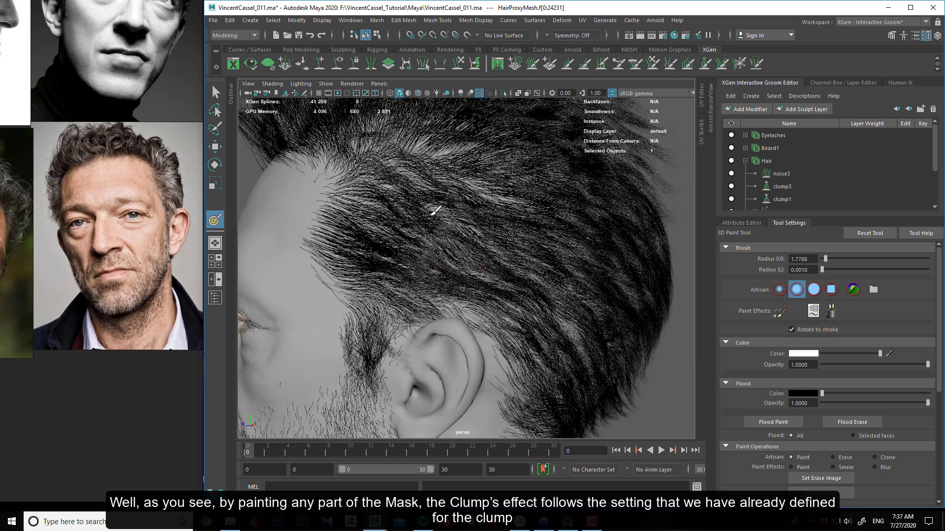
# Enlarge the brush's upper radius to about 4.05 for painting the mask over the side and back hair
pyautogui.moveTo(544, 295)
pyautogui.keyDown('alt'); pyautogui.mouseDown(button='right')
pyautogui.moveTo(523, 289)
pyautogui.moveTo(499, 301)
pyautogui.moveTo(452, 285)
pyautogui.mouseUp(button='right'); pyautogui.keyUp('alt')
pyautogui.press('b')
pyautogui.moveTo(453, 286); pyautogui.dragTo(483, 286)
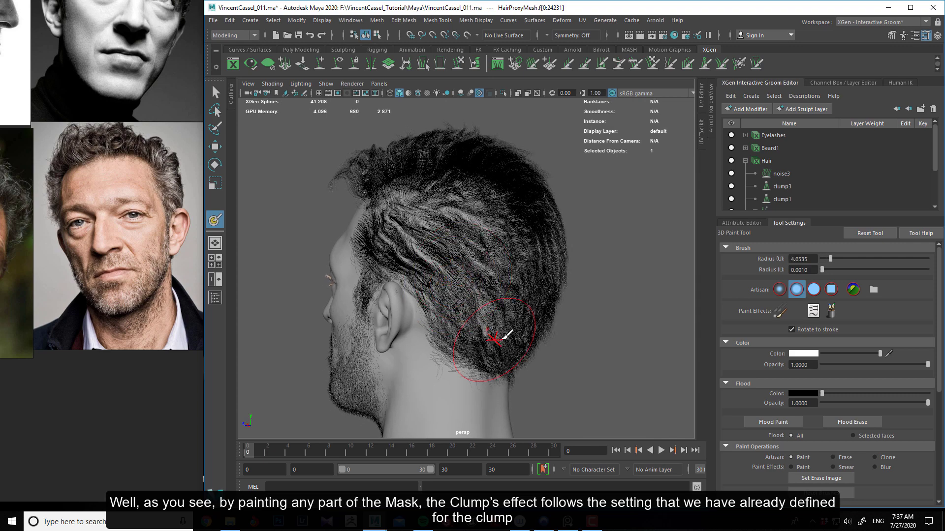
# Paint the clump mask white over the back and the opposite side of the hair
pyautogui.keyDown('alt'); pyautogui.moveTo(514, 321); pyautogui.dragTo(435, 317); pyautogui.keyUp('alt')
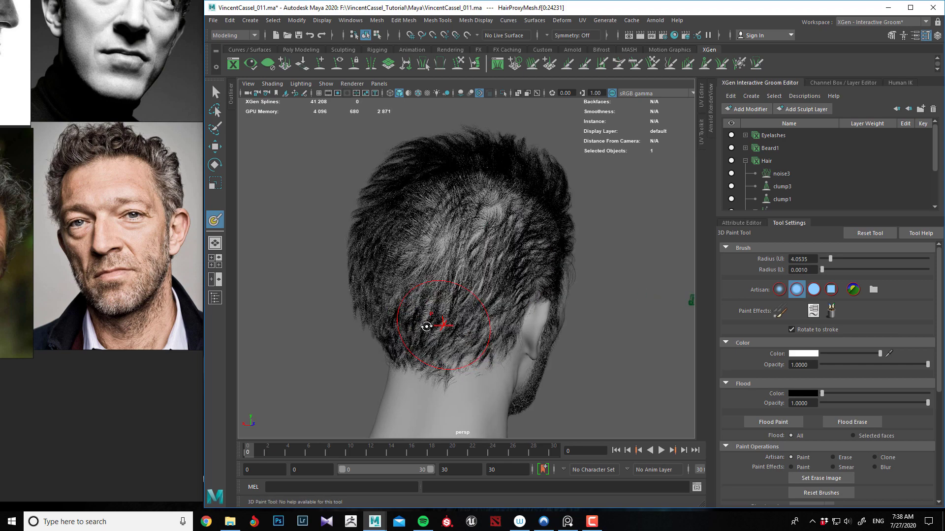
pyautogui.keyDown('alt'); pyautogui.moveTo(433, 327); pyautogui.dragTo(450, 340, button='right'); pyautogui.keyUp('alt')
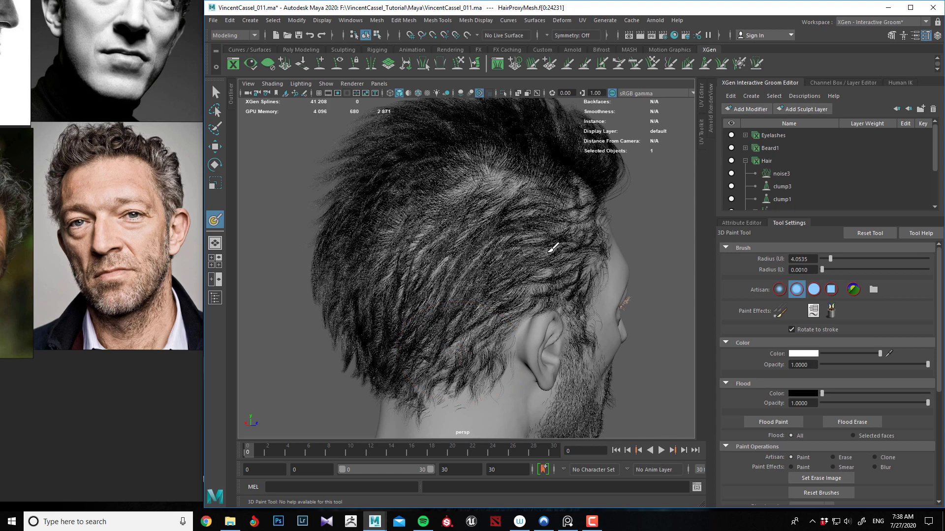
pyautogui.moveTo(544, 250)
pyautogui.keyDown('alt'); pyautogui.mouseDown()
pyautogui.moveTo(460, 270)
pyautogui.moveTo(458, 286)
pyautogui.moveTo(494, 269)
pyautogui.mouseUp(); pyautogui.keyUp('alt')
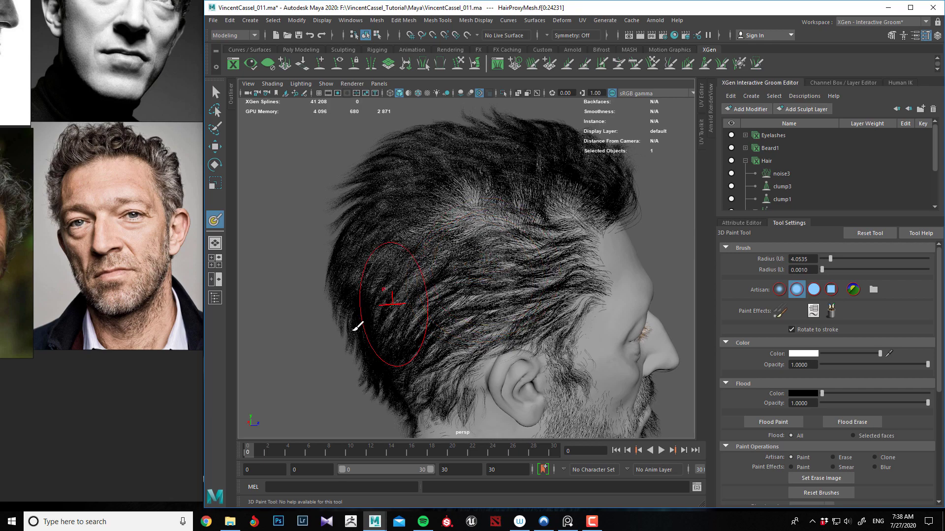
pyautogui.keyDown('alt'); pyautogui.moveTo(363, 344); pyautogui.dragTo(452, 266); pyautogui.keyUp('alt')
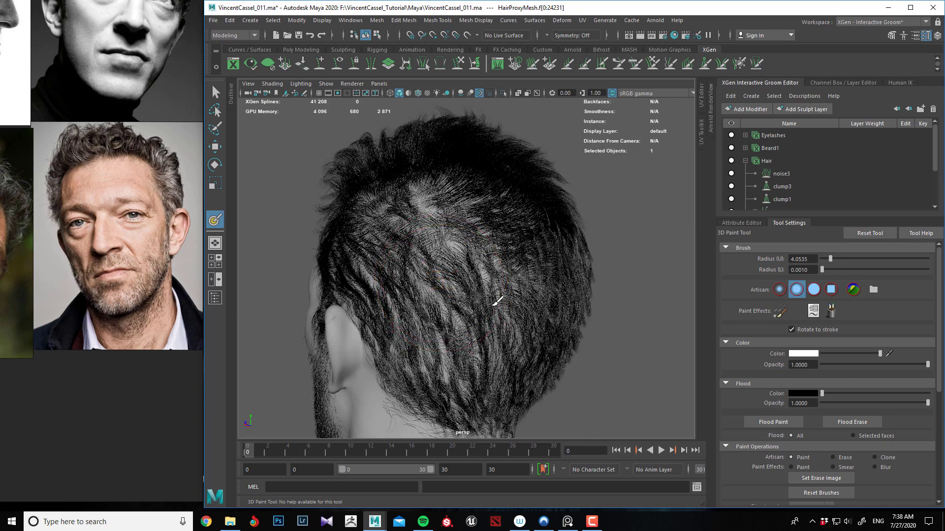
pyautogui.moveTo(496, 317)
pyautogui.keyDown('alt'); pyautogui.mouseDown()
pyautogui.moveTo(401, 336)
pyautogui.moveTo(482, 314)
pyautogui.mouseUp(); pyautogui.keyUp('alt')
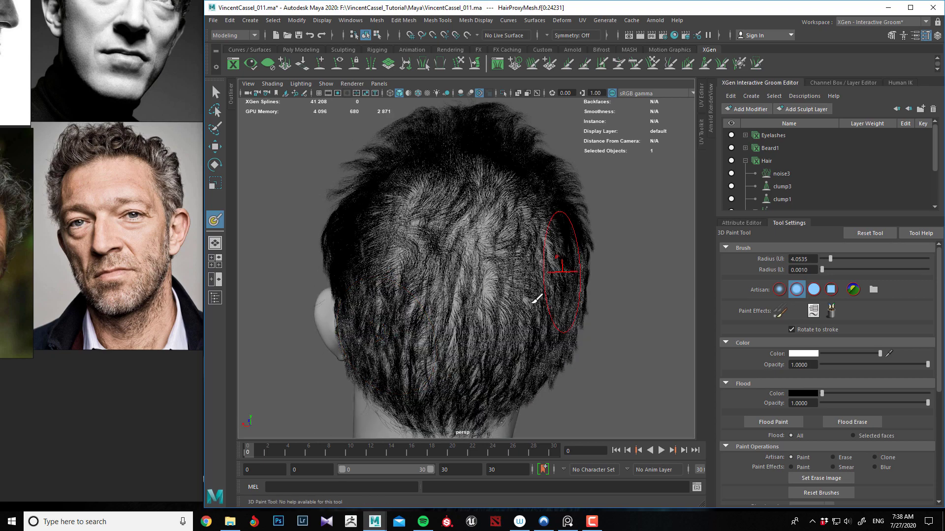
pyautogui.keyDown('alt'); pyautogui.moveTo(533, 295); pyautogui.dragTo(476, 260); pyautogui.keyUp('alt')
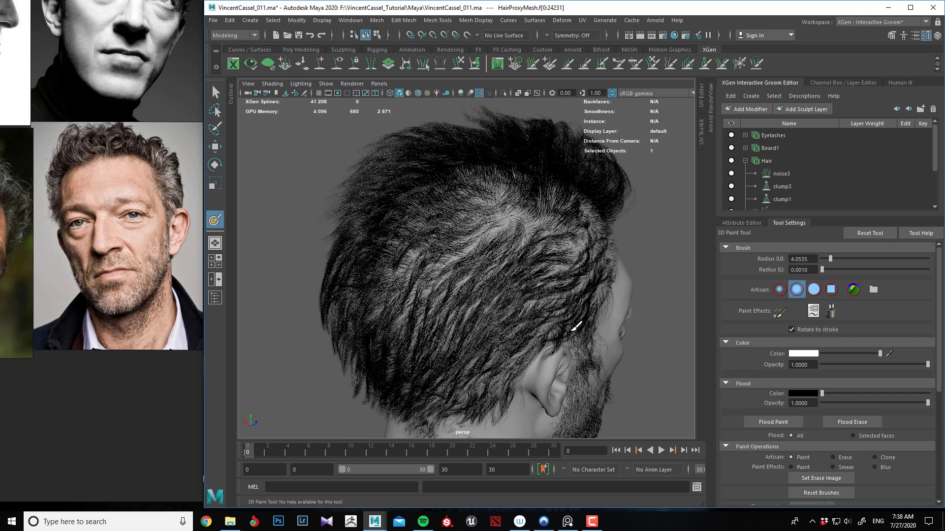
pyautogui.moveTo(455, 346)
pyautogui.keyDown('alt'); pyautogui.mouseDown()
pyautogui.moveTo(442, 351)
pyautogui.moveTo(489, 283)
pyautogui.mouseUp(); pyautogui.keyUp('alt')
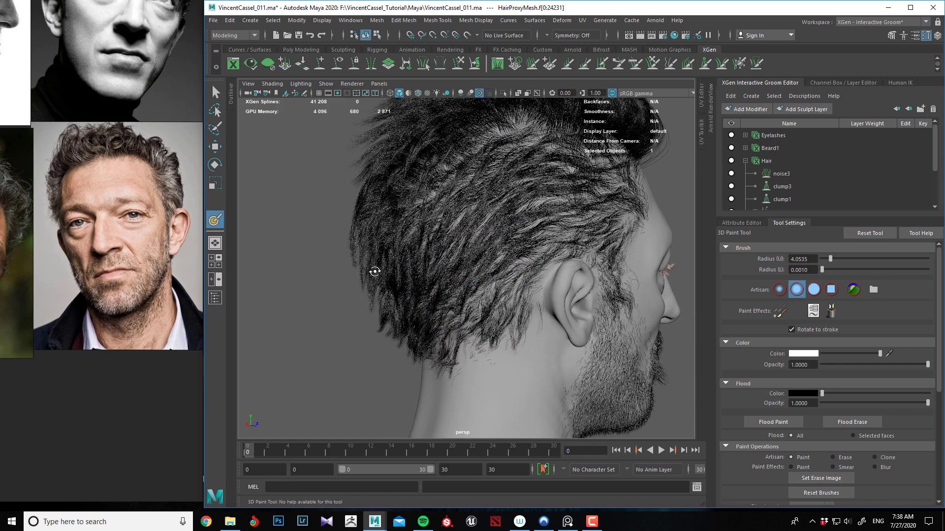
pyautogui.keyDown('alt'); pyautogui.moveTo(375, 270); pyautogui.dragTo(485, 230); pyautogui.keyUp('alt')
pyautogui.keyDown('alt'); pyautogui.moveTo(485, 230); pyautogui.dragTo(547, 343, button='middle'); pyautogui.keyUp('alt')
pyautogui.keyDown('alt'); pyautogui.moveTo(458, 287); pyautogui.dragTo(483, 307); pyautogui.keyUp('alt')
pyautogui.scroll(-5, 731, 394)
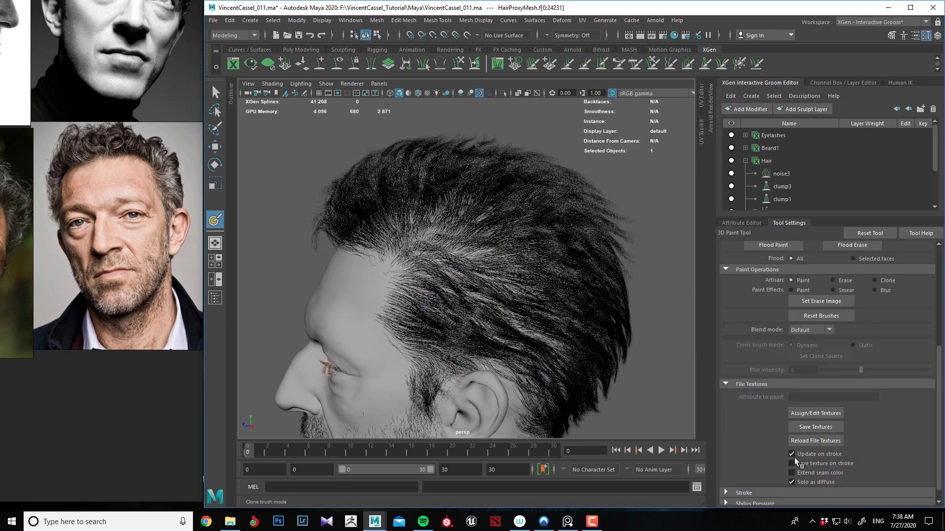
pyautogui.scroll(5, 510, 316)
pyautogui.scroll(-6, 483, 308)
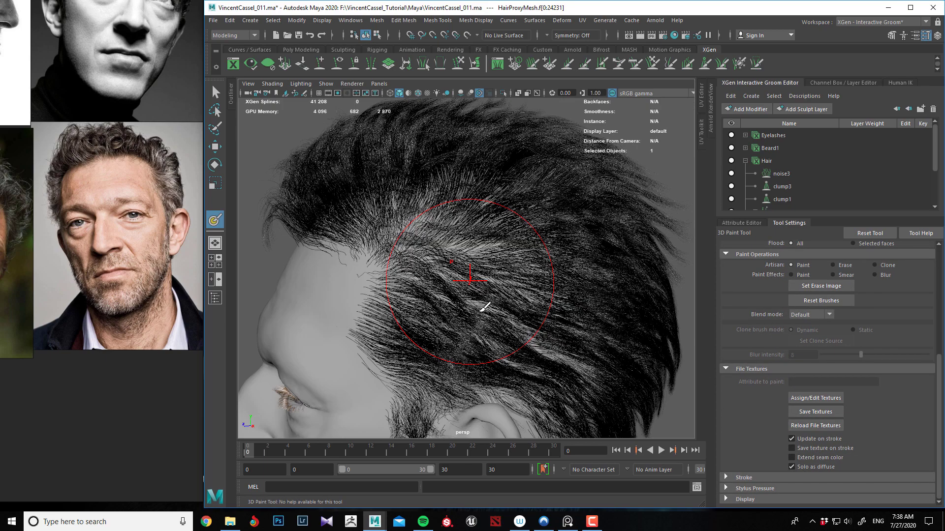
pyautogui.keyDown('alt'); pyautogui.moveTo(456, 310); pyautogui.dragTo(536, 308); pyautogui.keyUp('alt')
pyautogui.keyDown('alt'); pyautogui.moveTo(419, 283); pyautogui.dragTo(474, 302, button='right'); pyautogui.keyUp('alt')
pyautogui.keyDown('alt'); pyautogui.moveTo(473, 301); pyautogui.dragTo(472, 313, button='middle'); pyautogui.keyUp('alt')
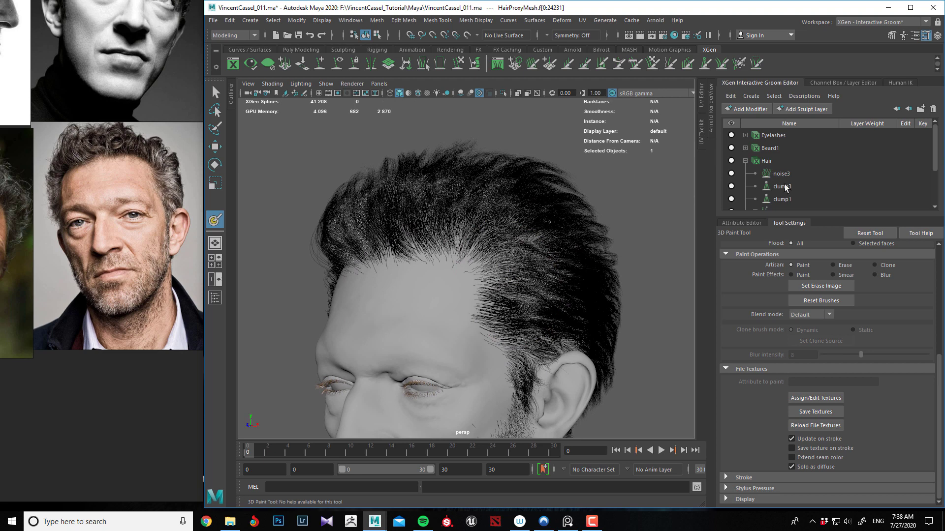
# Leave the 3D Paint Tool, deselect the head mesh and display the model shaded without textures
pyautogui.click(782, 186)
pyautogui.press('6')
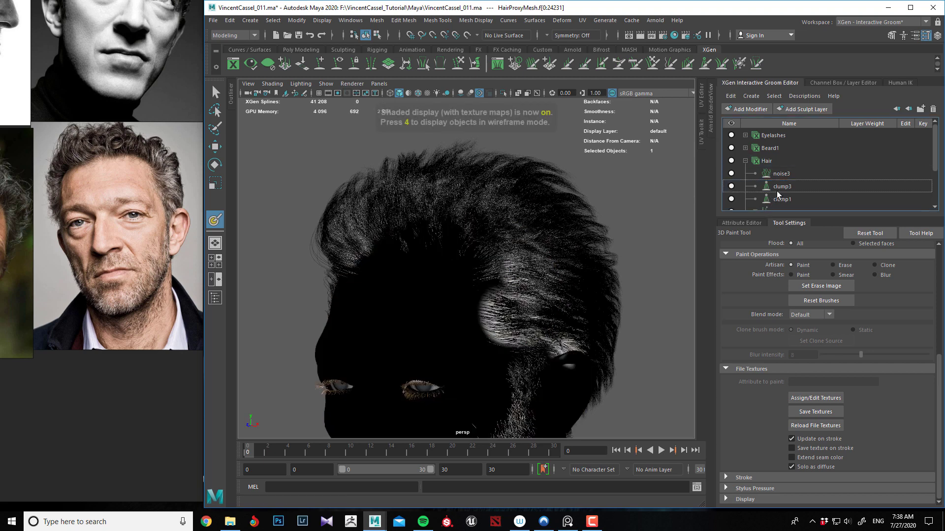
pyautogui.keyDown('alt'); pyautogui.moveTo(611, 271); pyautogui.dragTo(597, 274); pyautogui.keyUp('alt')
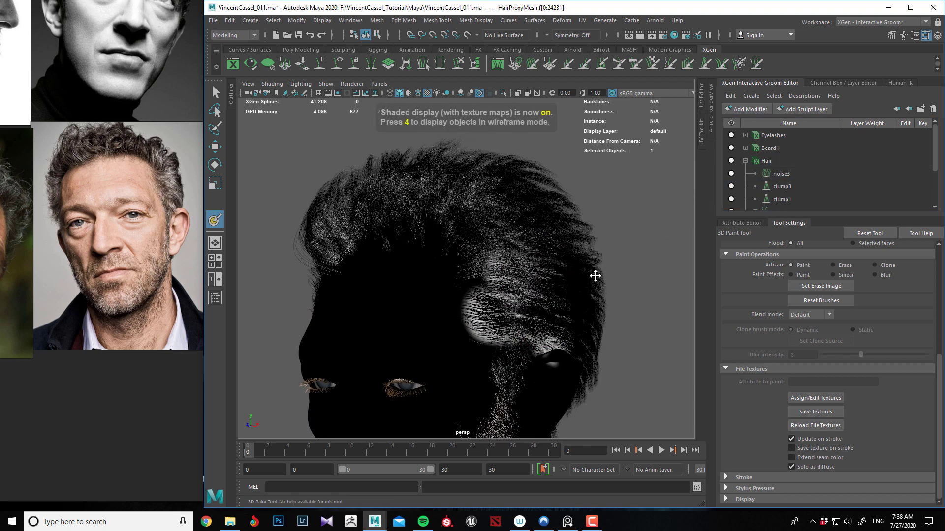
pyautogui.click(216, 94)
pyautogui.press('5')
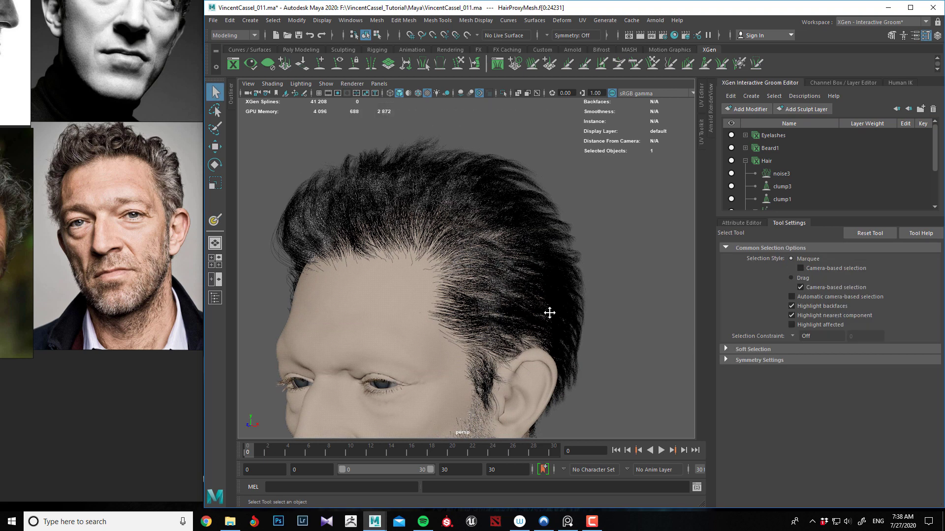
pyautogui.click(617, 289)
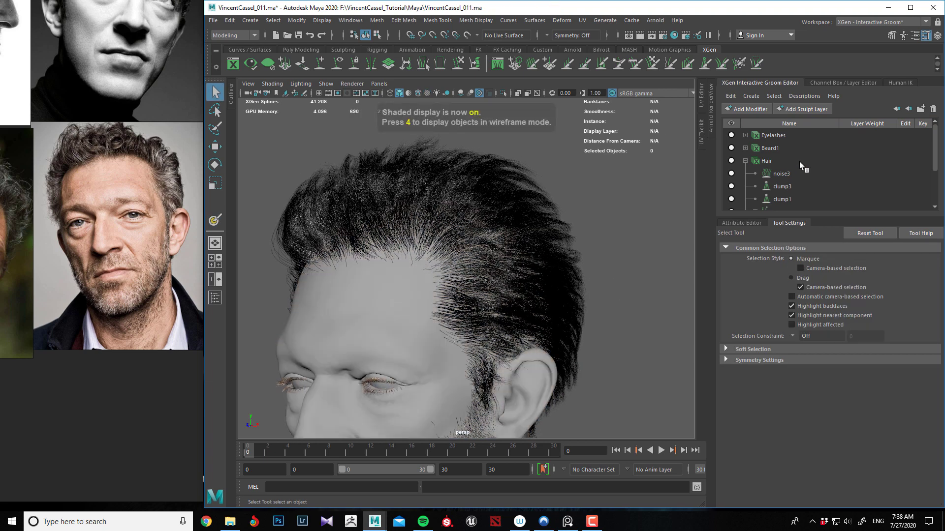
# Set the clump point density of the clump3 modifier to 3
pyautogui.click(787, 186)
pyautogui.click(742, 223)
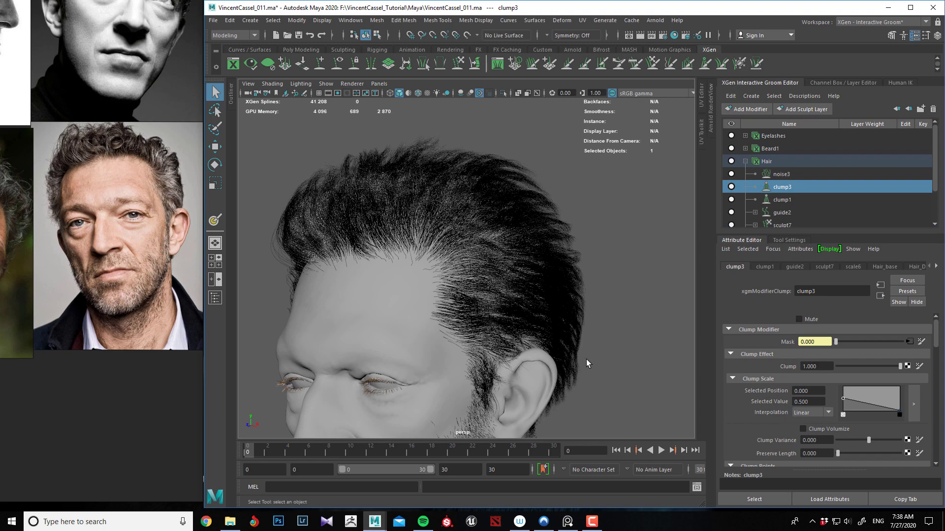
pyautogui.keyDown('alt'); pyautogui.moveTo(586, 359); pyautogui.dragTo(676, 387); pyautogui.keyUp('alt')
pyautogui.scroll(-4, 789, 442)
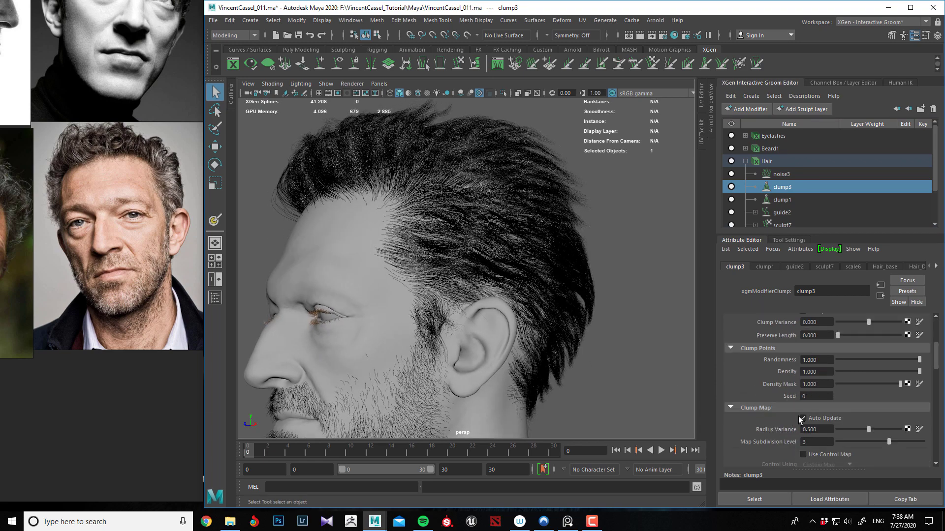
pyautogui.click(823, 371)
pyautogui.write('3')
pyautogui.press('Return')
pyautogui.keyDown('alt'); pyautogui.moveTo(610, 308); pyautogui.dragTo(620, 342); pyautogui.keyUp('alt')
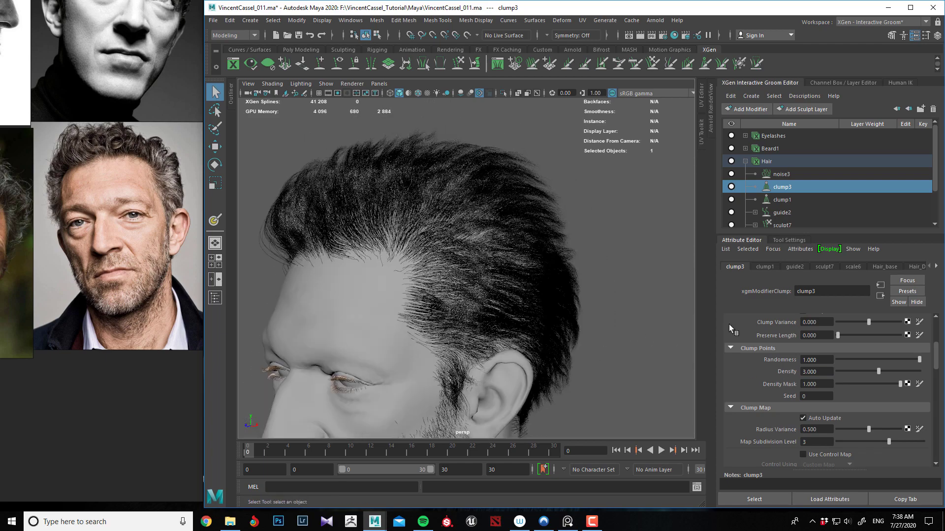
# Toggle the clump3 modifier off and on to compare its effect on the side, back and front hair
pyautogui.click(731, 187)
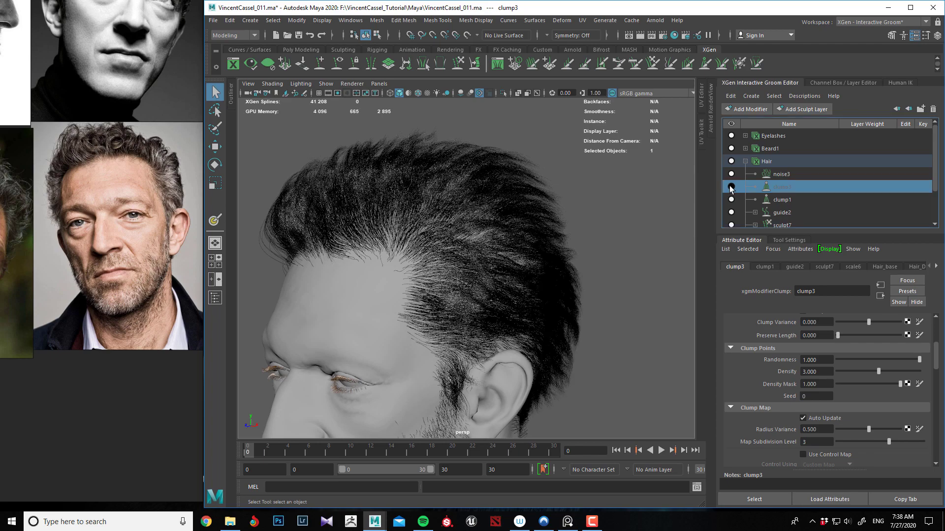
pyautogui.keyDown('alt'); pyautogui.moveTo(587, 256); pyautogui.dragTo(448, 277); pyautogui.keyUp('alt')
pyautogui.keyDown('alt'); pyautogui.moveTo(464, 309); pyautogui.dragTo(485, 281, button='middle'); pyautogui.keyUp('alt')
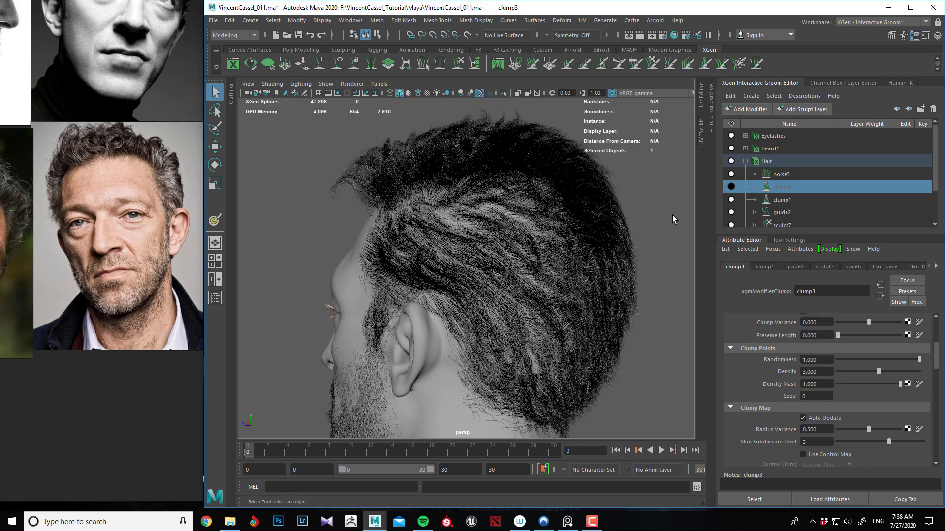
pyautogui.click(731, 187)
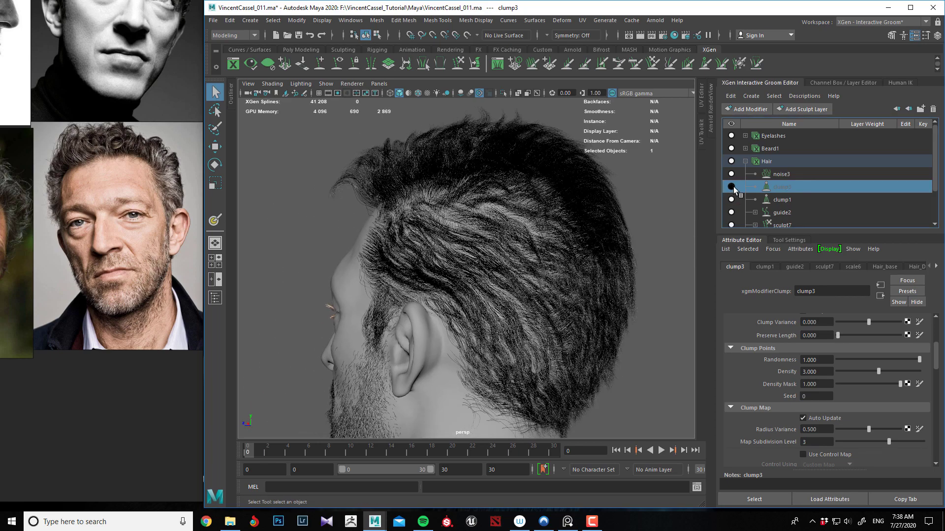
pyautogui.click(731, 187)
pyautogui.keyDown('alt'); pyautogui.moveTo(536, 278); pyautogui.dragTo(572, 281); pyautogui.keyUp('alt')
pyautogui.keyDown('alt'); pyautogui.moveTo(571, 281); pyautogui.dragTo(488, 256, button='right'); pyautogui.keyUp('alt')
pyautogui.keyDown('alt'); pyautogui.moveTo(487, 254); pyautogui.dragTo(611, 257); pyautogui.keyUp('alt')
pyautogui.keyDown('alt'); pyautogui.moveTo(530, 247); pyautogui.dragTo(512, 289); pyautogui.keyUp('alt')
pyautogui.keyDown('alt'); pyautogui.moveTo(438, 276); pyautogui.dragTo(486, 287, button='right'); pyautogui.keyUp('alt')
pyautogui.keyDown('alt'); pyautogui.moveTo(486, 287); pyautogui.dragTo(495, 293, button='middle'); pyautogui.keyUp('alt')
# Add another clump modifier to the Hair description and move it below noise3 in the modifier stack
pyautogui.click(780, 172)
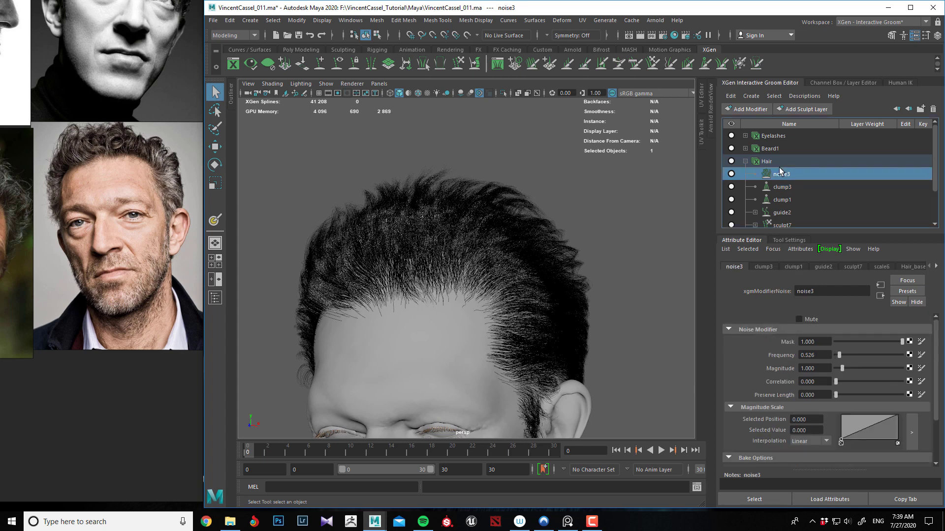
pyautogui.click(747, 110)
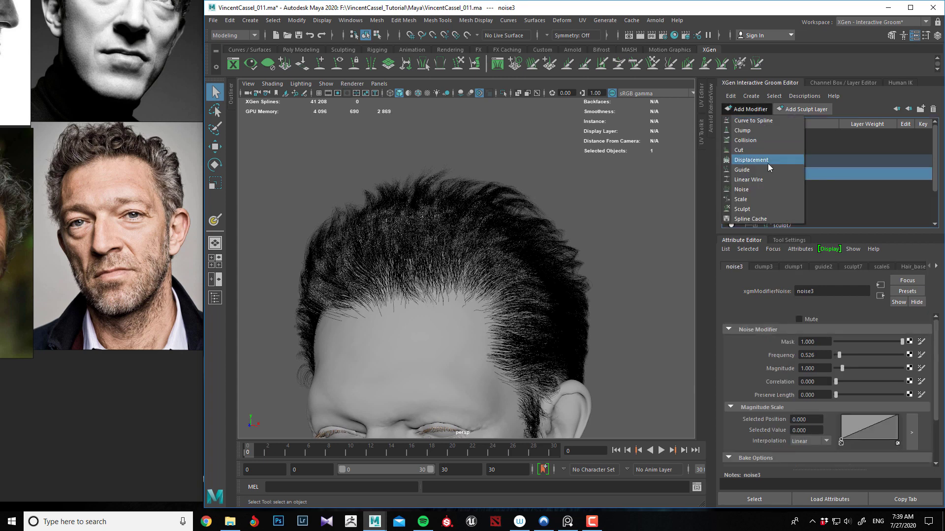
pyautogui.click(757, 131)
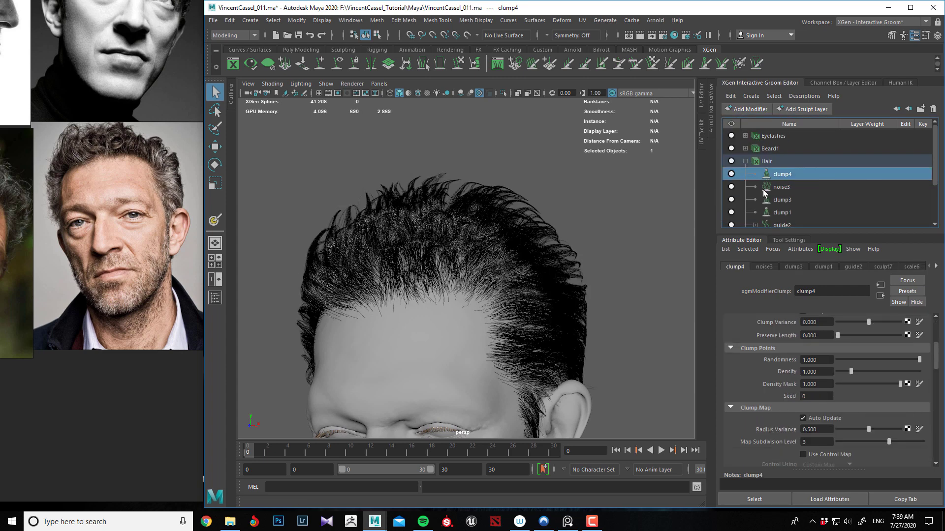
pyautogui.moveTo(786, 180); pyautogui.dragTo(801, 195)
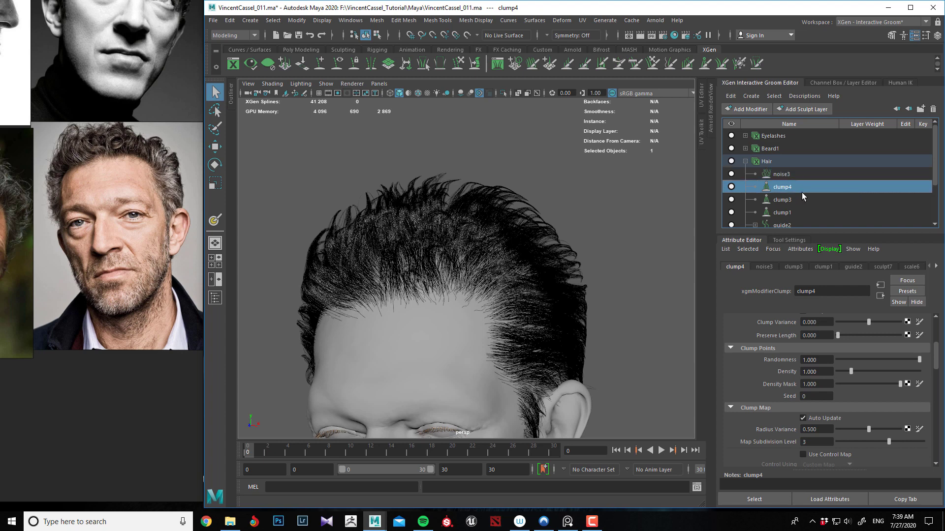
# Set the new clump modifier's clump point density to 0.7
pyautogui.keyDown('alt'); pyautogui.moveTo(459, 258); pyautogui.dragTo(507, 274); pyautogui.keyUp('alt')
pyautogui.click(820, 372)
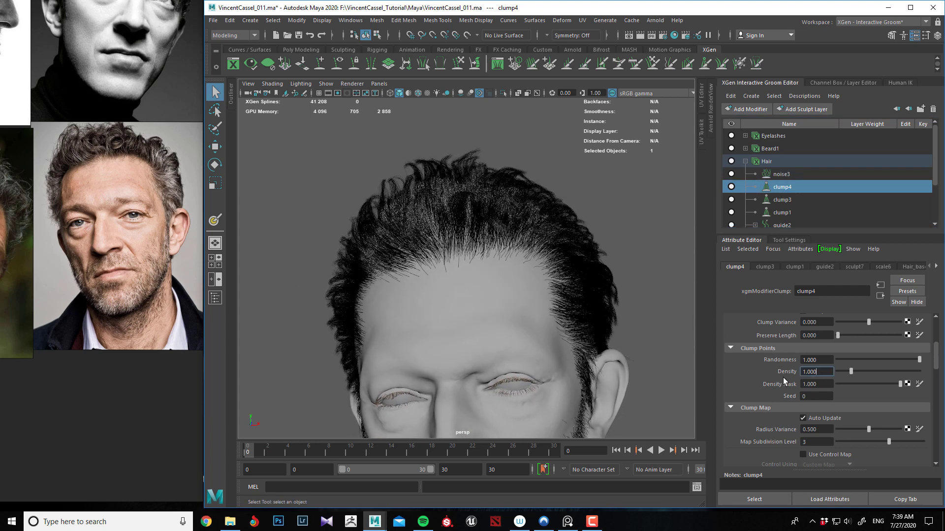
pyautogui.moveTo(830, 371); pyautogui.dragTo(784, 374)
pyautogui.write('.7')
pyautogui.press('Return')
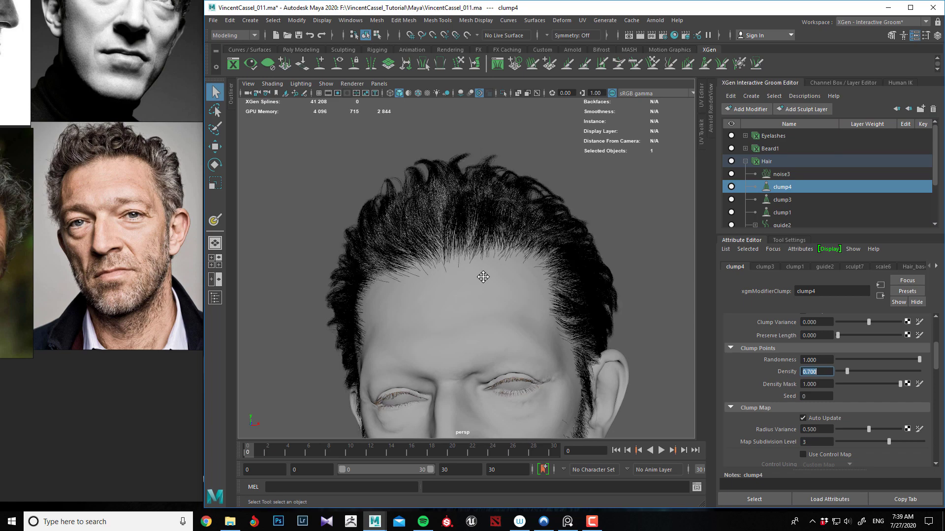
pyautogui.keyDown('alt'); pyautogui.moveTo(483, 277); pyautogui.dragTo(418, 276); pyautogui.keyUp('alt')
pyautogui.keyDown('alt'); pyautogui.moveTo(443, 296); pyautogui.dragTo(415, 275, button='middle'); pyautogui.keyUp('alt')
# Create a mask map for clump4 with a black start color, named HairClumpMask_02, in the HairMasks folder, overwriting the existing file
pyautogui.scroll(5, 778, 348)
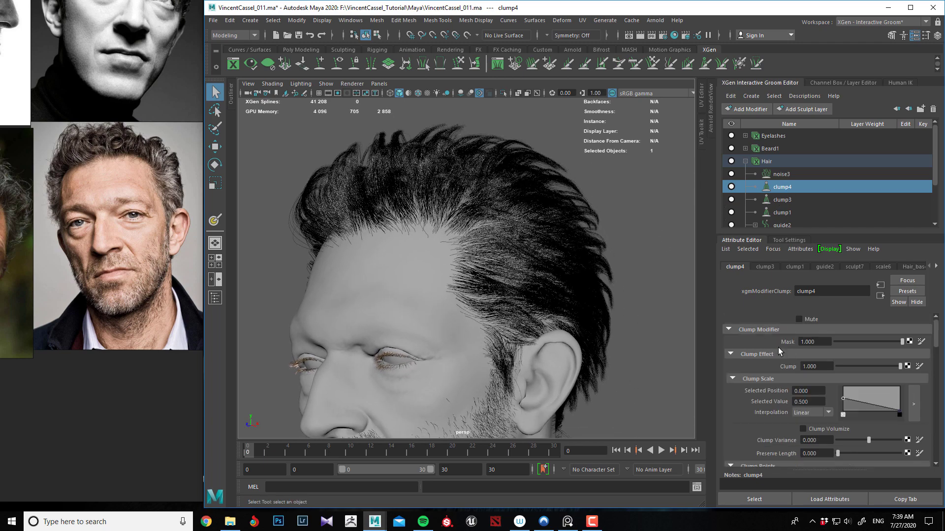
pyautogui.click(921, 342)
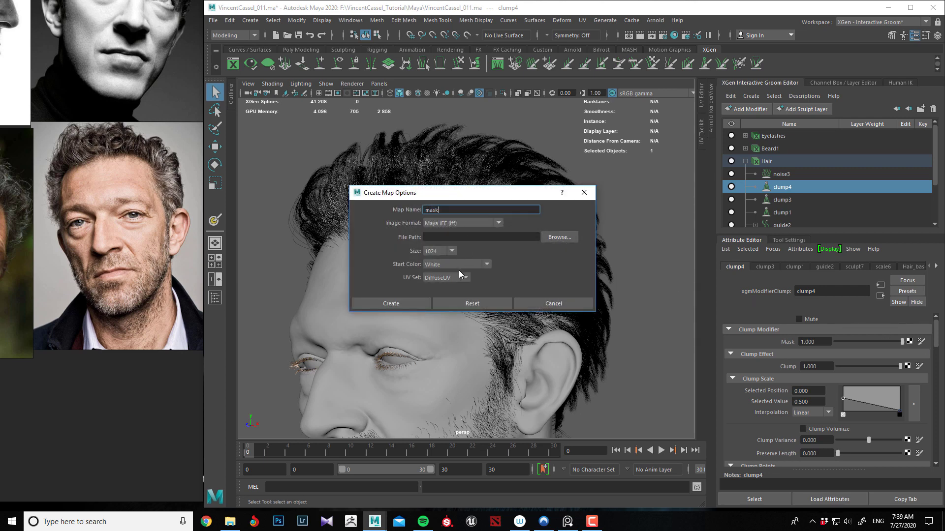
pyautogui.click(459, 268)
pyautogui.click(438, 292)
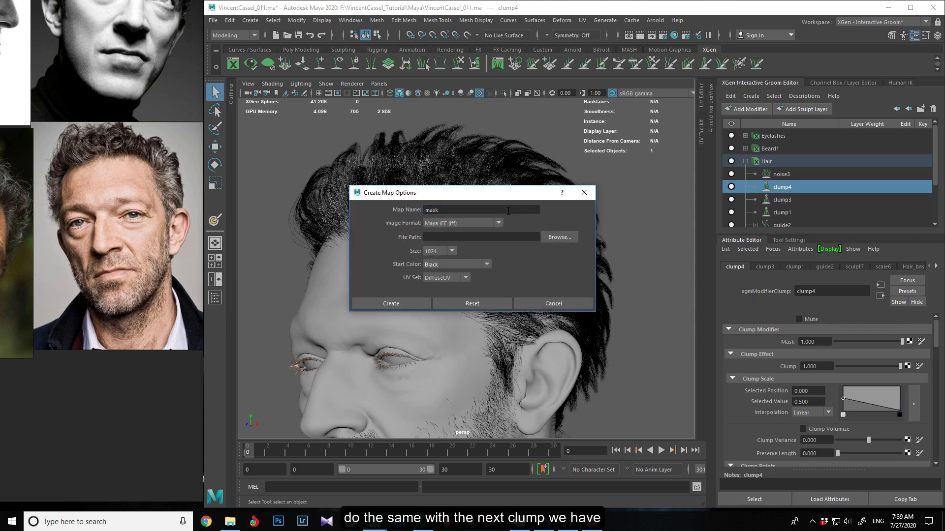
pyautogui.click(558, 237)
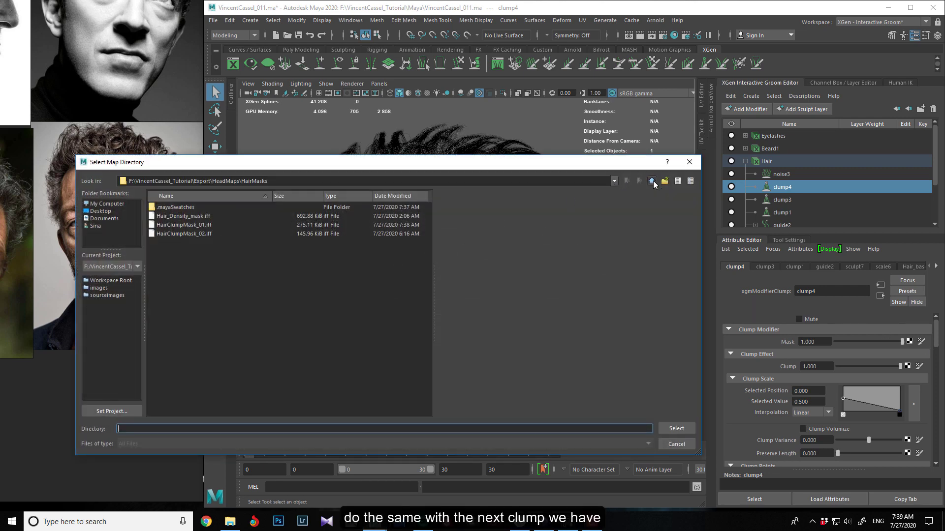
pyautogui.click(676, 428)
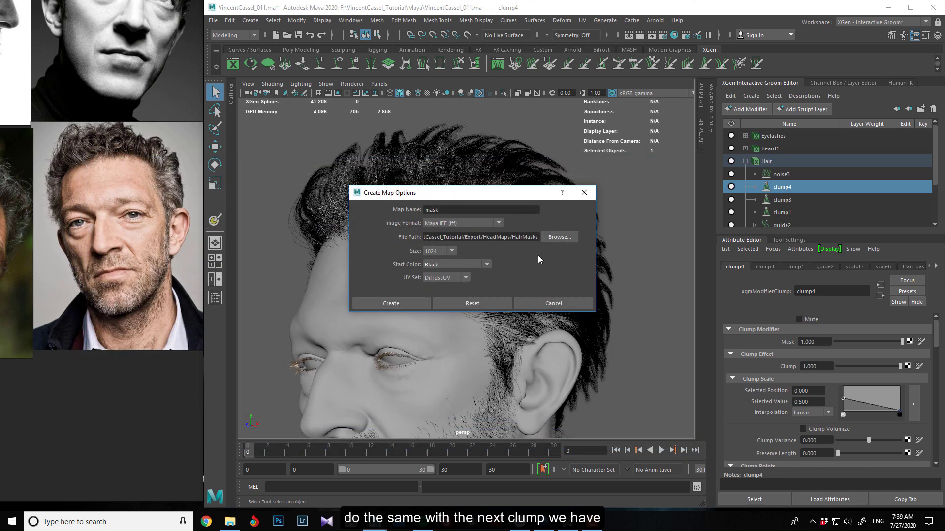
pyautogui.click(449, 209)
pyautogui.write('HairClumpM')
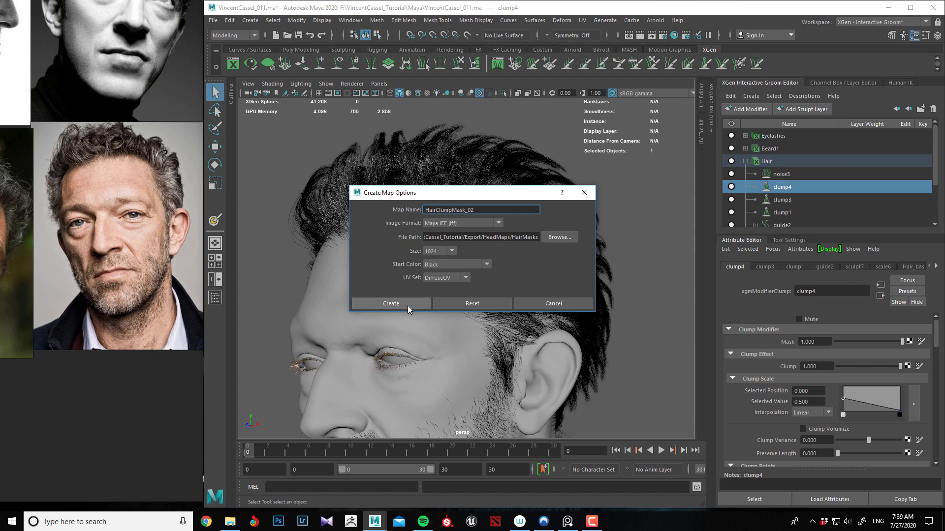
pyautogui.click(391, 303)
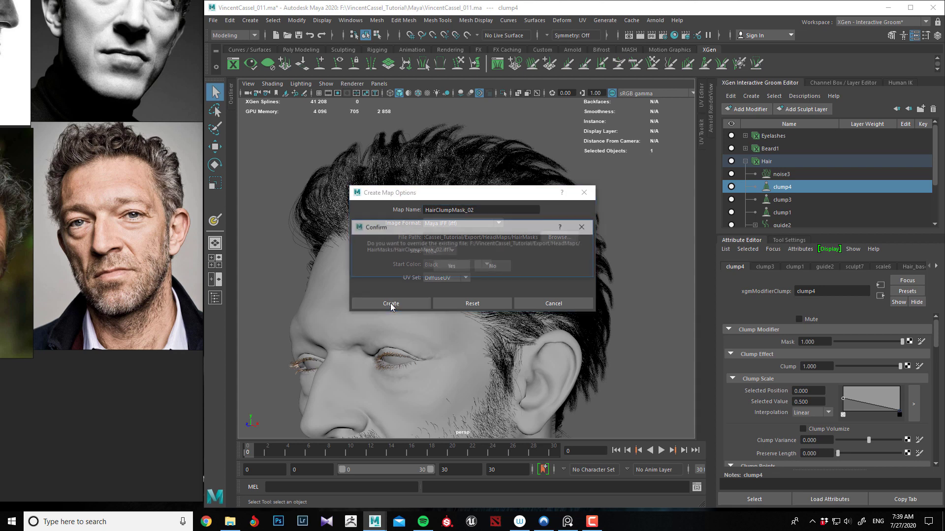
pyautogui.click(439, 268)
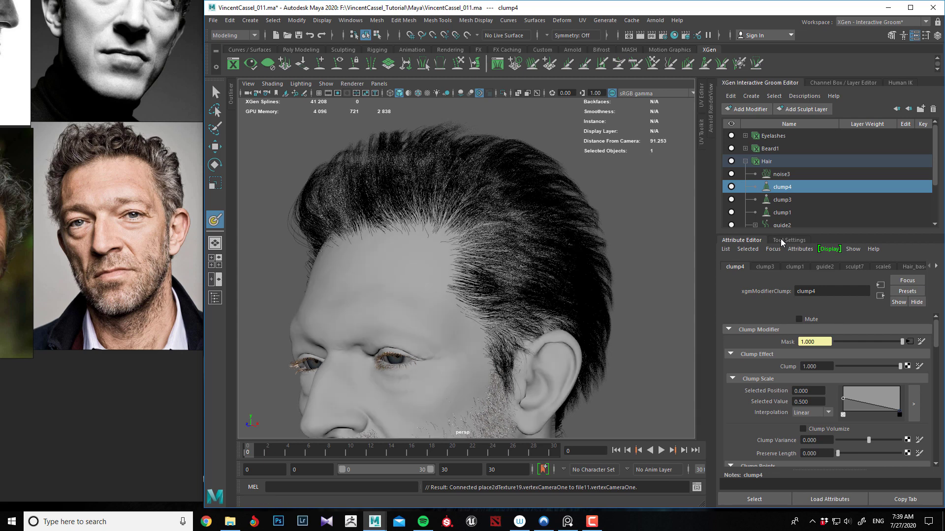
# Display the model with texture maps and open the 3D Paint Tool's settings
pyautogui.press('6')
pyautogui.click(781, 238)
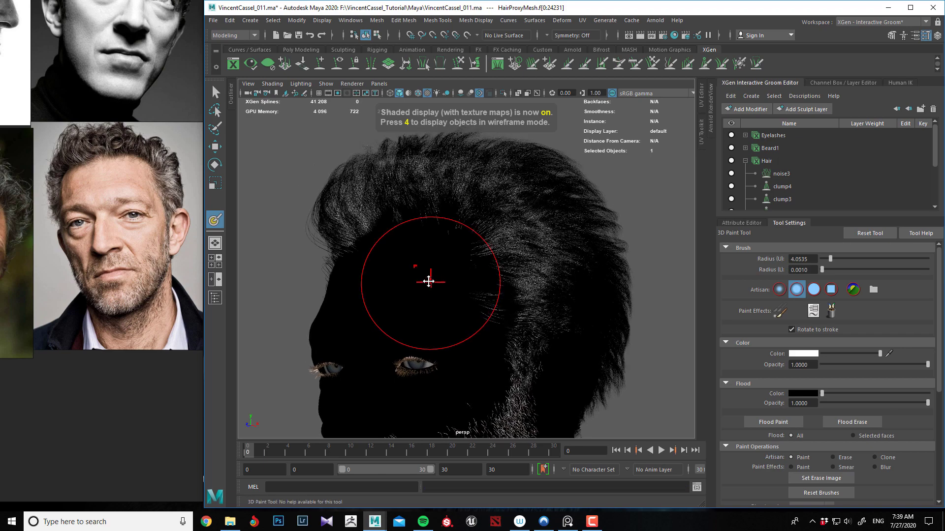
# Switch to plain shaded display, set the paint brush radius to about 2.7, and paint the clump4 mask white over the top hair
pyautogui.press('5')
pyautogui.moveTo(421, 243)
pyautogui.keyDown('alt'); pyautogui.mouseDown()
pyautogui.moveTo(460, 244)
pyautogui.moveTo(445, 223)
pyautogui.mouseUp(); pyautogui.keyUp('alt')
pyautogui.press('b')
pyautogui.keyDown('alt'); pyautogui.moveTo(408, 259); pyautogui.dragTo(432, 263); pyautogui.keyUp('alt')
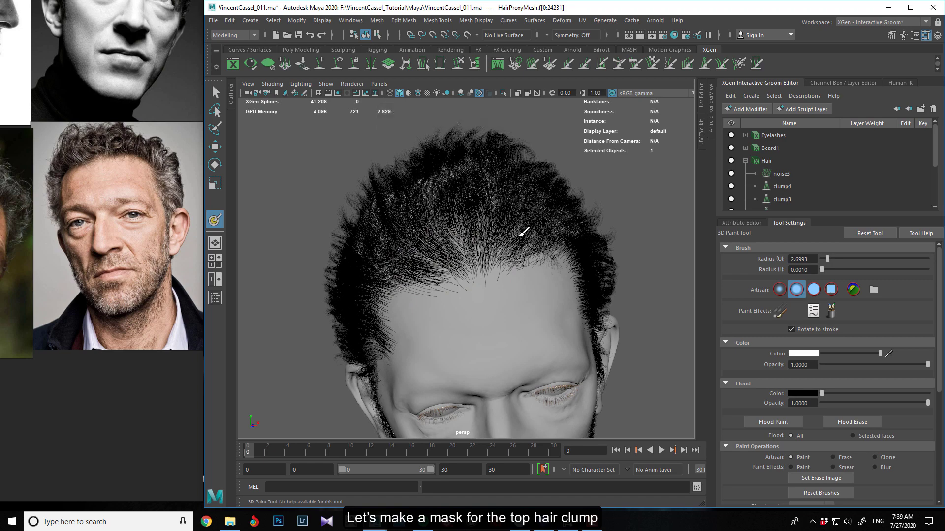
pyautogui.moveTo(531, 266)
pyautogui.keyDown('alt'); pyautogui.mouseDown()
pyautogui.moveTo(454, 296)
pyautogui.moveTo(448, 249)
pyautogui.mouseUp(); pyautogui.keyUp('alt')
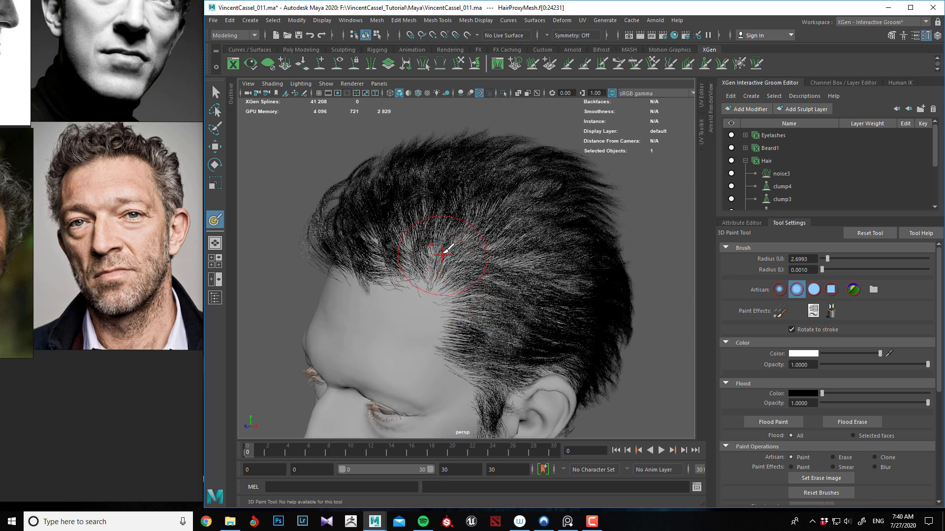
pyautogui.keyDown('alt'); pyautogui.moveTo(363, 287); pyautogui.dragTo(496, 251); pyautogui.keyUp('alt')
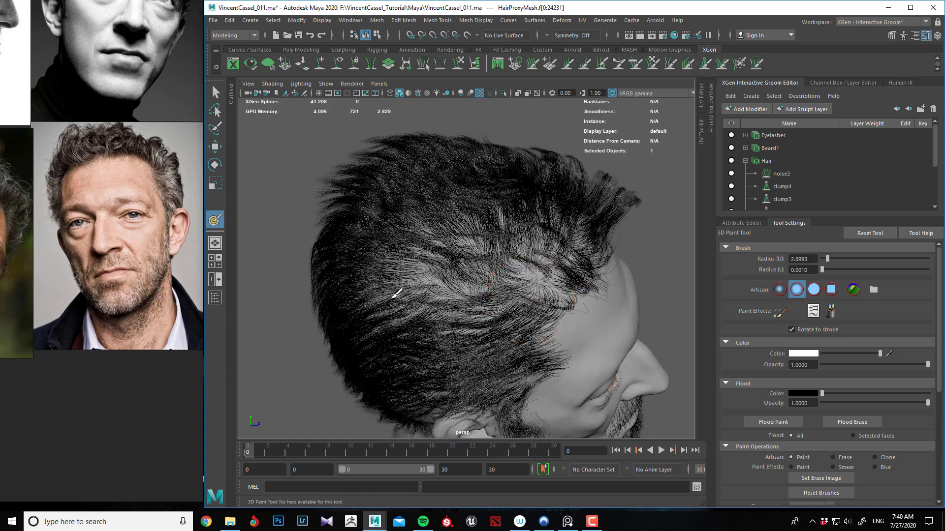
pyautogui.moveTo(452, 295)
pyautogui.keyDown('alt'); pyautogui.mouseDown()
pyautogui.moveTo(472, 266)
pyautogui.moveTo(455, 251)
pyautogui.mouseUp(); pyautogui.keyUp('alt')
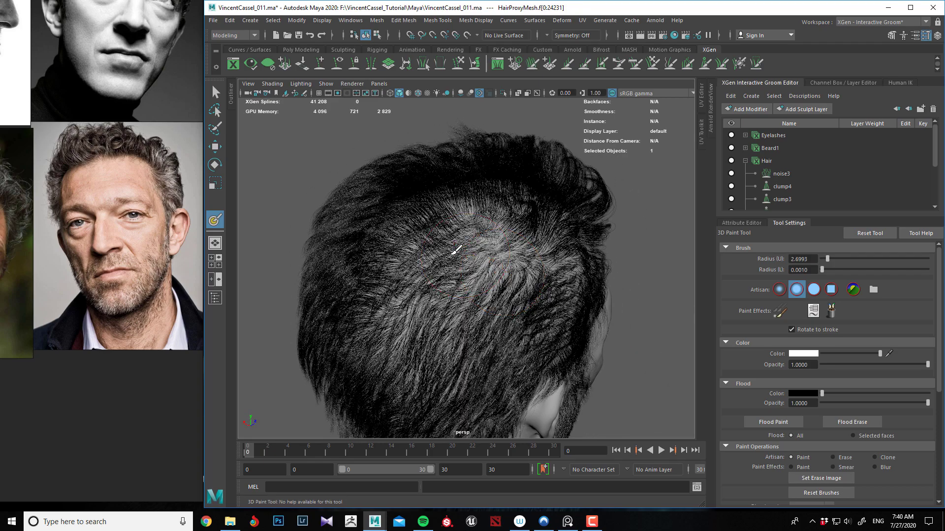
pyautogui.moveTo(356, 282)
pyautogui.keyDown('alt'); pyautogui.mouseDown()
pyautogui.moveTo(376, 335)
pyautogui.moveTo(501, 229)
pyautogui.mouseUp(); pyautogui.keyUp('alt')
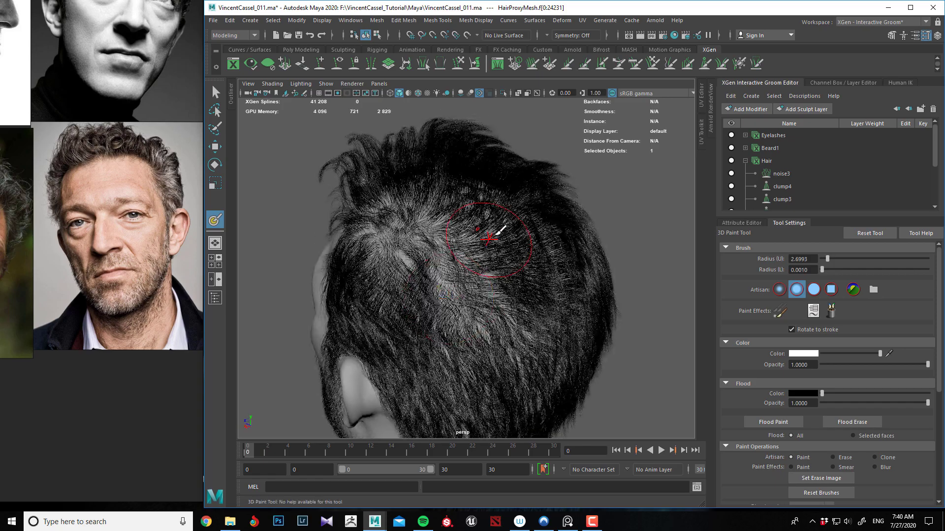
pyautogui.moveTo(510, 288)
pyautogui.keyDown('alt'); pyautogui.mouseDown()
pyautogui.moveTo(541, 274)
pyautogui.moveTo(521, 285)
pyautogui.moveTo(540, 252)
pyautogui.mouseUp(); pyautogui.keyUp('alt')
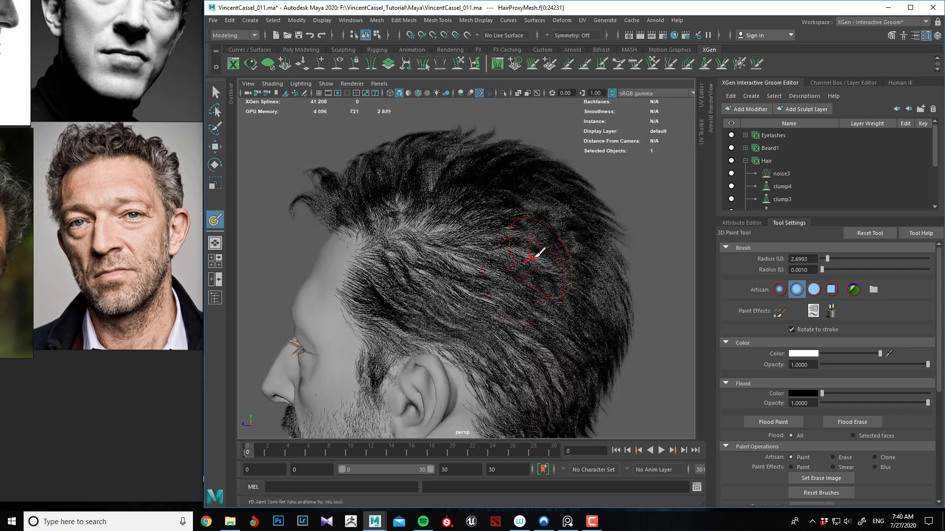
pyautogui.moveTo(312, 270)
pyautogui.keyDown('alt'); pyautogui.mouseDown()
pyautogui.moveTo(386, 270)
pyautogui.moveTo(448, 238)
pyautogui.mouseUp(); pyautogui.keyUp('alt')
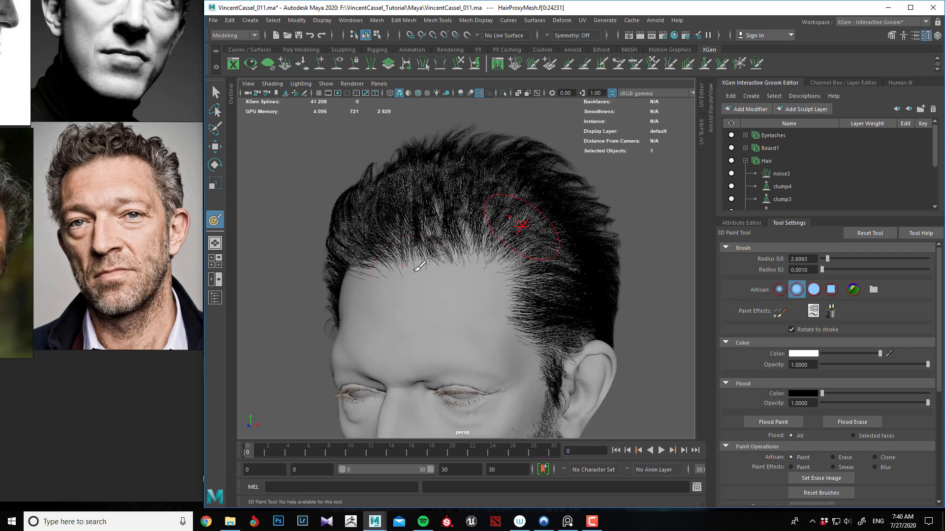
pyautogui.moveTo(418, 267)
pyautogui.keyDown('alt'); pyautogui.mouseDown()
pyautogui.moveTo(494, 242)
pyautogui.moveTo(506, 221)
pyautogui.moveTo(496, 211)
pyautogui.mouseUp(); pyautogui.keyUp('alt')
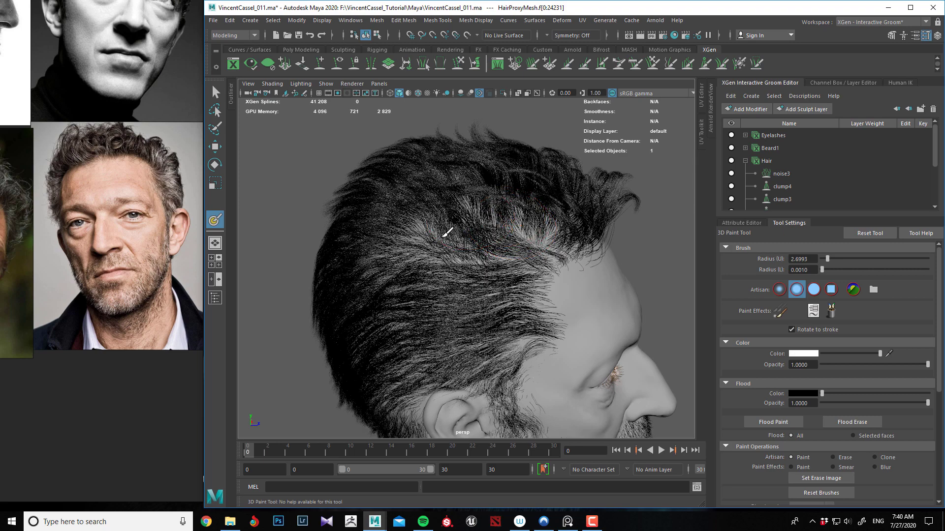
pyautogui.keyDown('alt'); pyautogui.moveTo(480, 246); pyautogui.dragTo(470, 251); pyautogui.keyUp('alt')
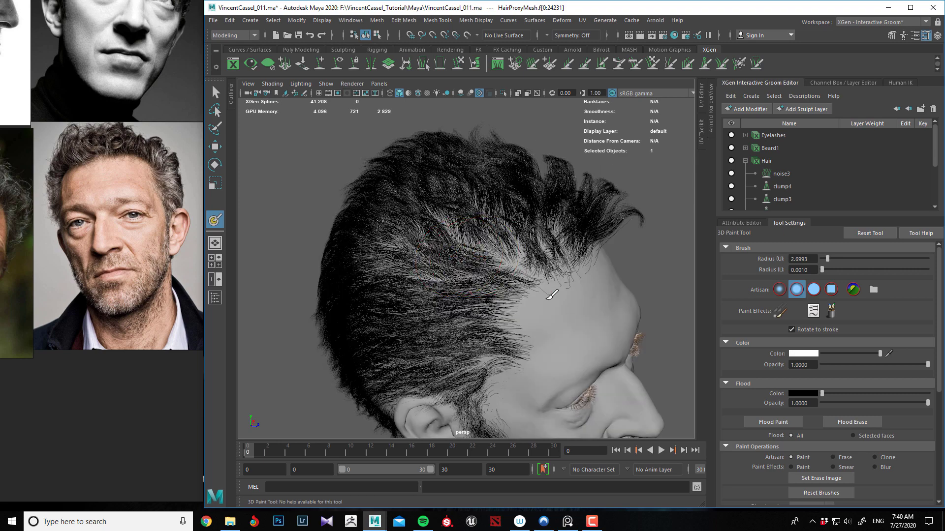
pyautogui.moveTo(538, 285)
pyautogui.keyDown('alt'); pyautogui.mouseDown()
pyautogui.moveTo(523, 305)
pyautogui.moveTo(459, 271)
pyautogui.moveTo(382, 251)
pyautogui.moveTo(455, 268)
pyautogui.mouseUp(); pyautogui.keyUp('alt')
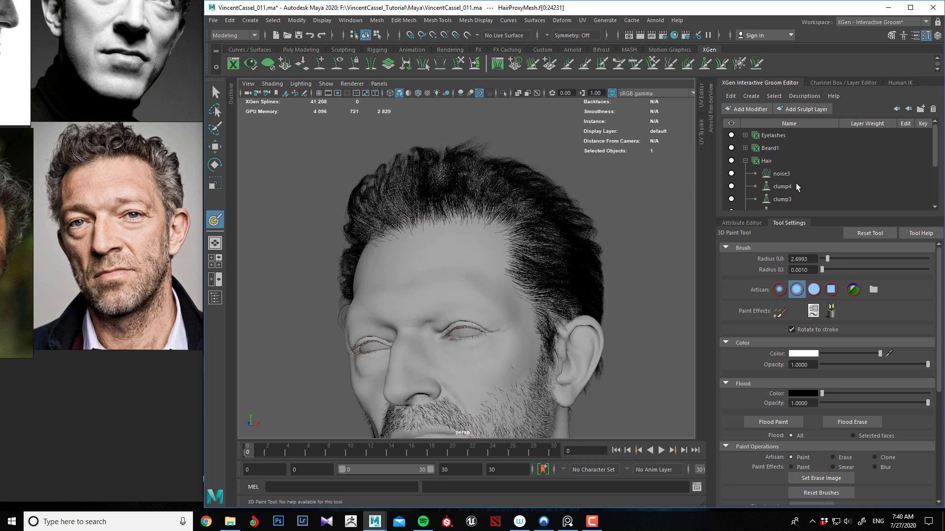
# Save the painted mask texture, leave the 3D Paint Tool, and deselect the hair proxy mesh
pyautogui.scroll(-3, 825, 404)
pyautogui.click(792, 428)
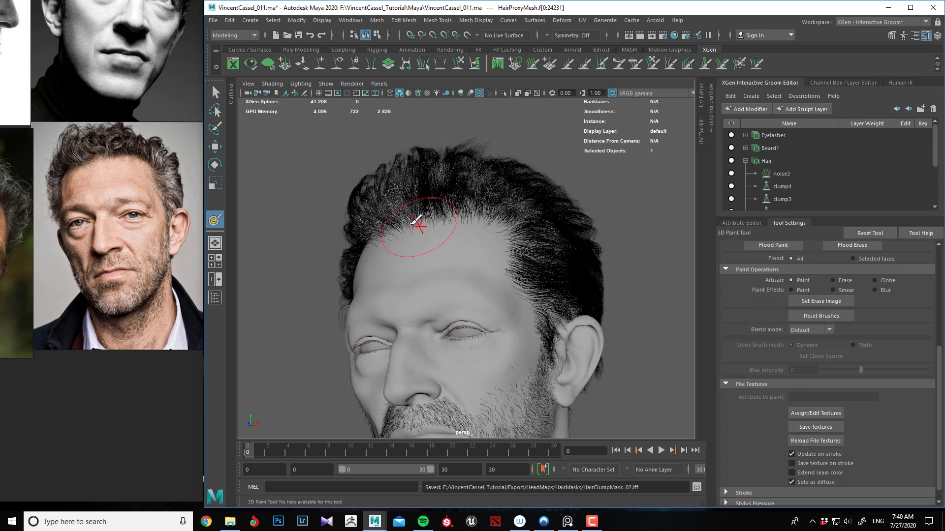
pyautogui.press('q')
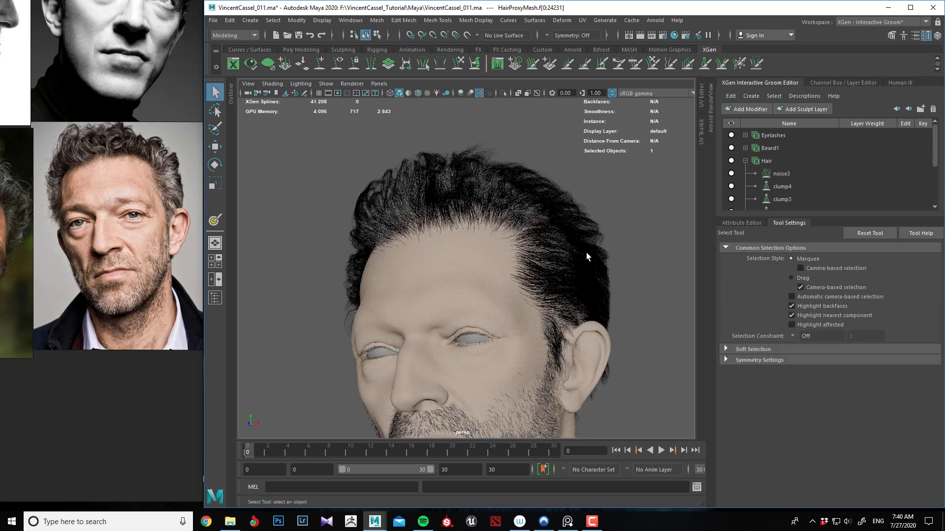
pyautogui.keyDown('alt'); pyautogui.moveTo(626, 224); pyautogui.dragTo(603, 231, button='middle'); pyautogui.keyUp('alt')
pyautogui.click(614, 215)
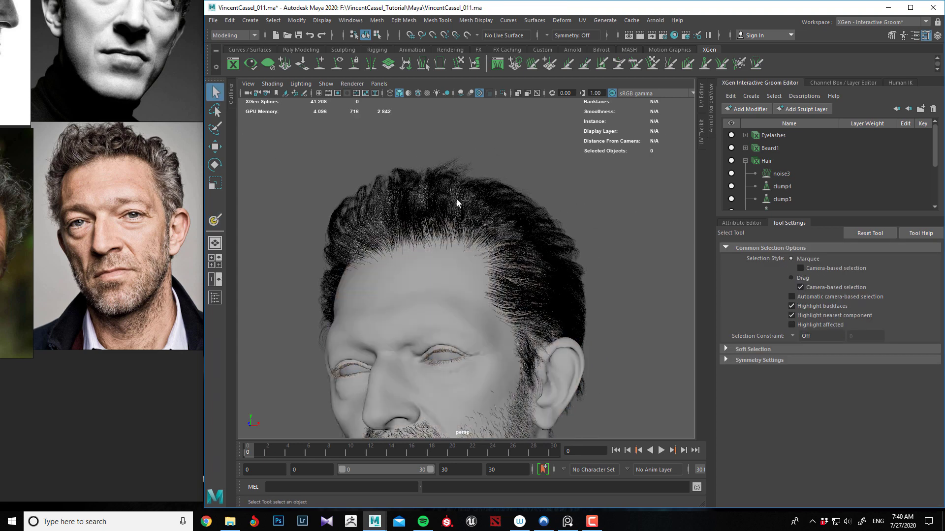
# Toggle the clump4 modifier's visibility to compare the top hair with and without the masked clump
pyautogui.click(783, 177)
pyautogui.click(783, 188)
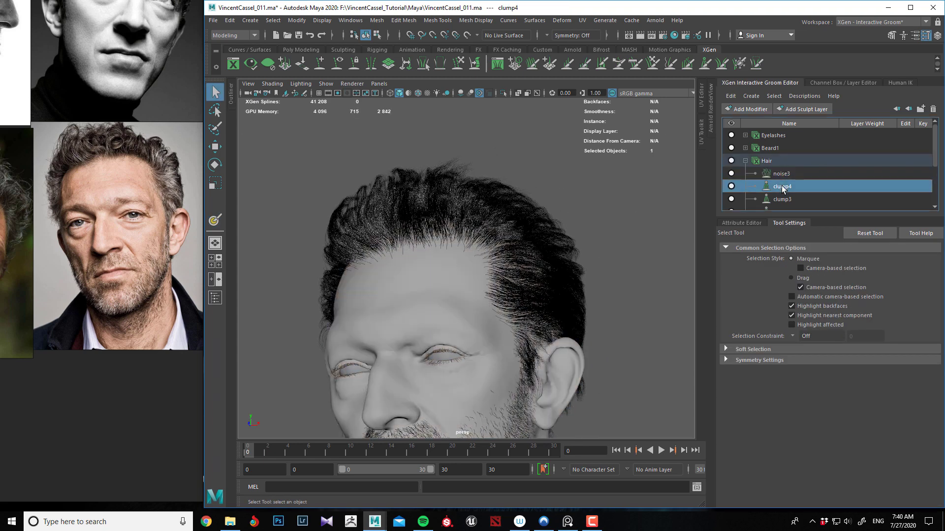
pyautogui.click(732, 187)
pyautogui.click(731, 187)
pyautogui.keyDown('alt'); pyautogui.moveTo(453, 238); pyautogui.dragTo(473, 246); pyautogui.keyUp('alt')
pyautogui.scroll(2, 509, 276)
pyautogui.click(732, 187)
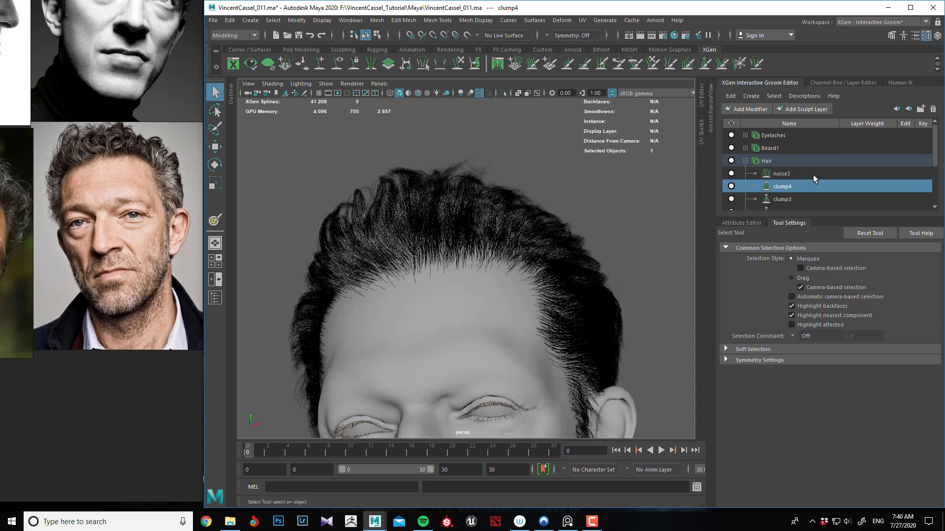
# Select the guide2 modifier and save the scene under the new file name VincentCassel_012.ma
pyautogui.scroll(-3, 796, 181)
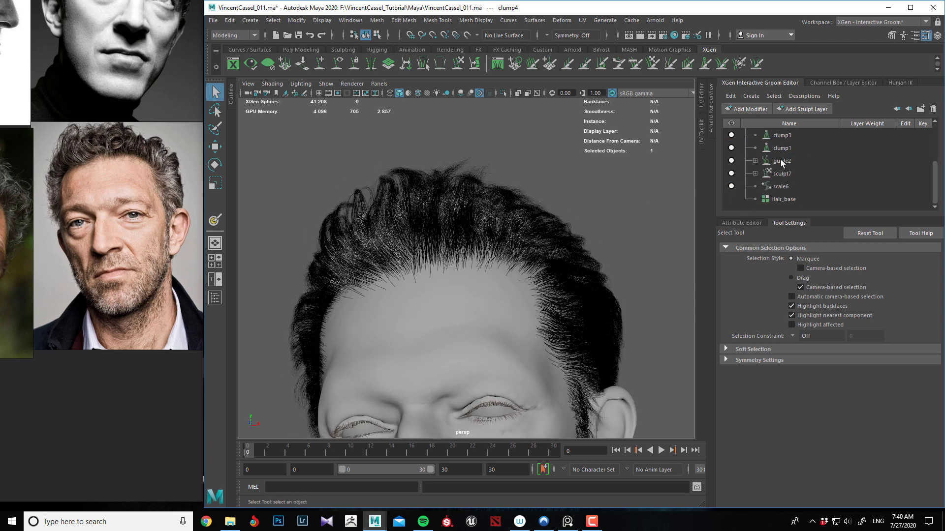
pyautogui.click(782, 162)
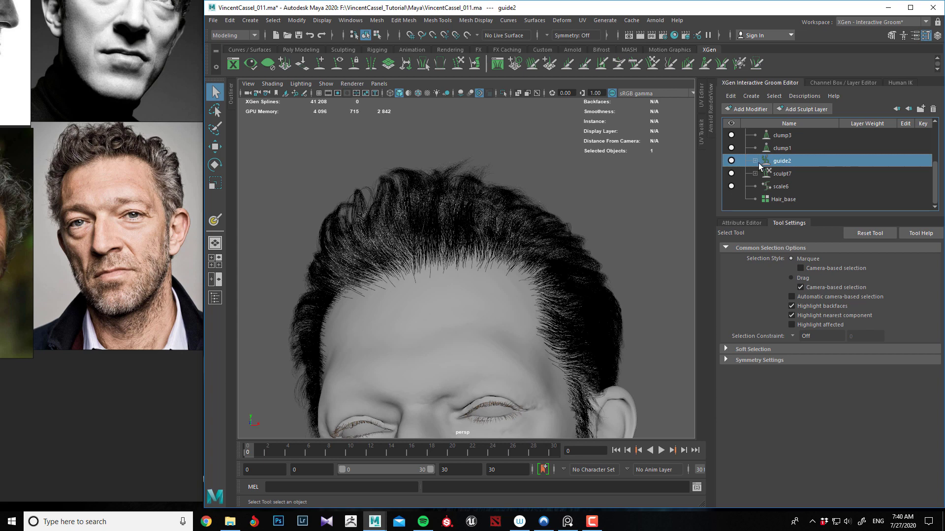
pyautogui.click(213, 20)
pyautogui.click(251, 70)
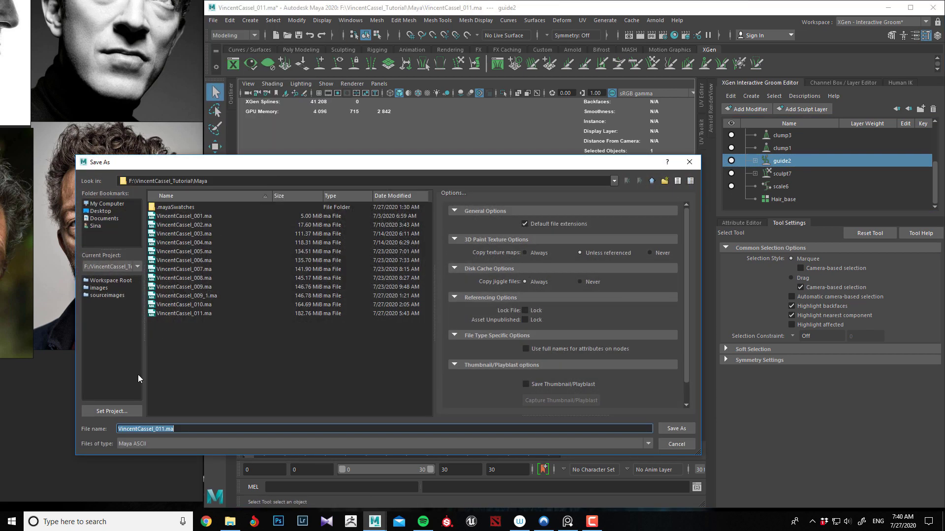
pyautogui.click(164, 430)
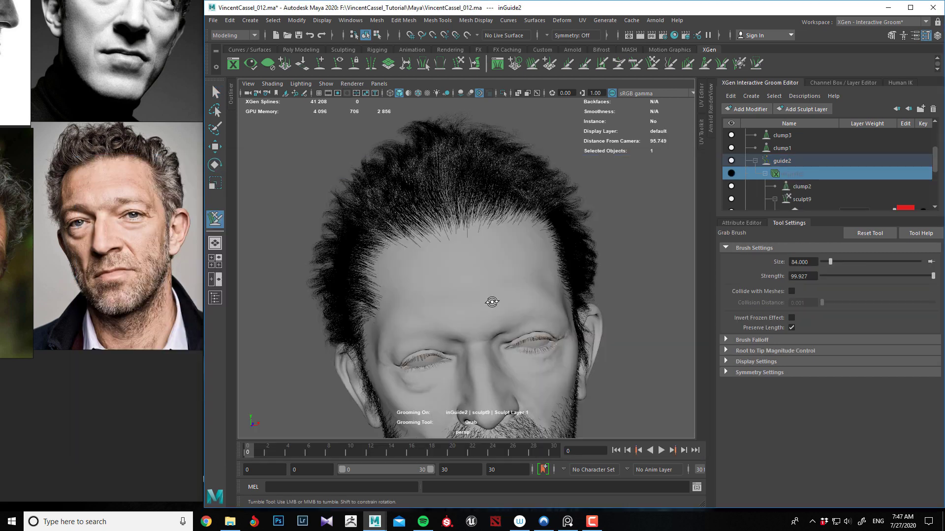
# Check the sculpted hair from the front and side, and save the scene
pyautogui.moveTo(492, 301)
pyautogui.keyDown('alt'); pyautogui.mouseDown(button='middle')
pyautogui.moveTo(508, 278)
pyautogui.moveTo(500, 265)
pyautogui.mouseUp(button='middle'); pyautogui.keyUp('alt')
pyautogui.keyDown('alt'); pyautogui.moveTo(500, 266); pyautogui.dragTo(400, 278); pyautogui.keyUp('alt')
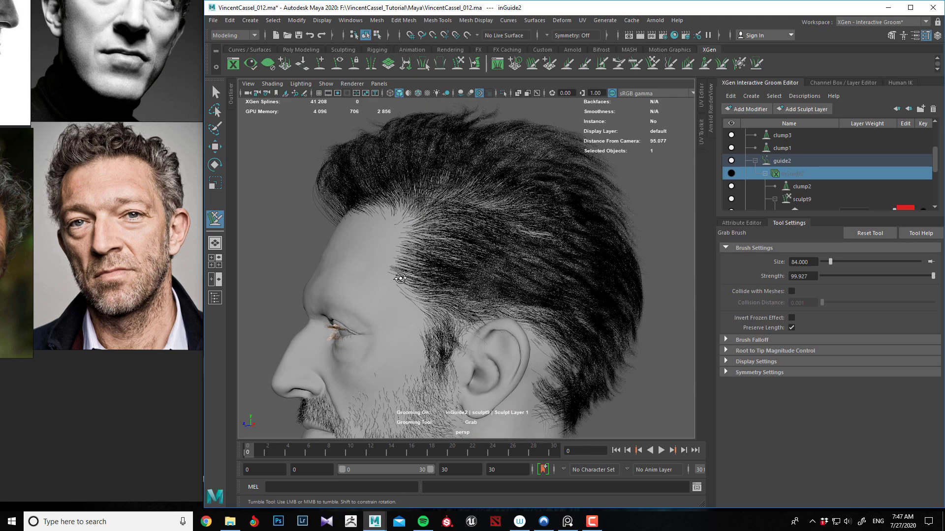
pyautogui.hotkey('ctrl', 's')
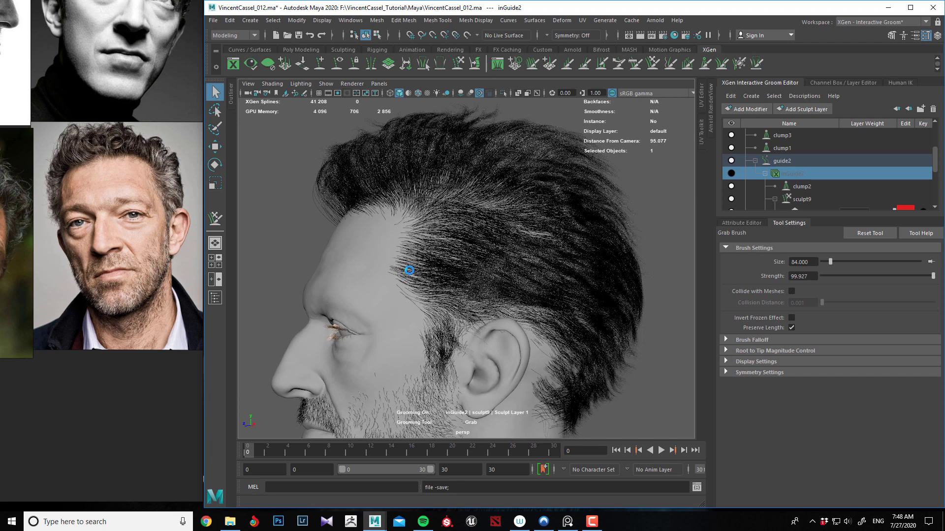
pyautogui.keyDown('alt'); pyautogui.moveTo(402, 246); pyautogui.dragTo(474, 249); pyautogui.keyUp('alt')
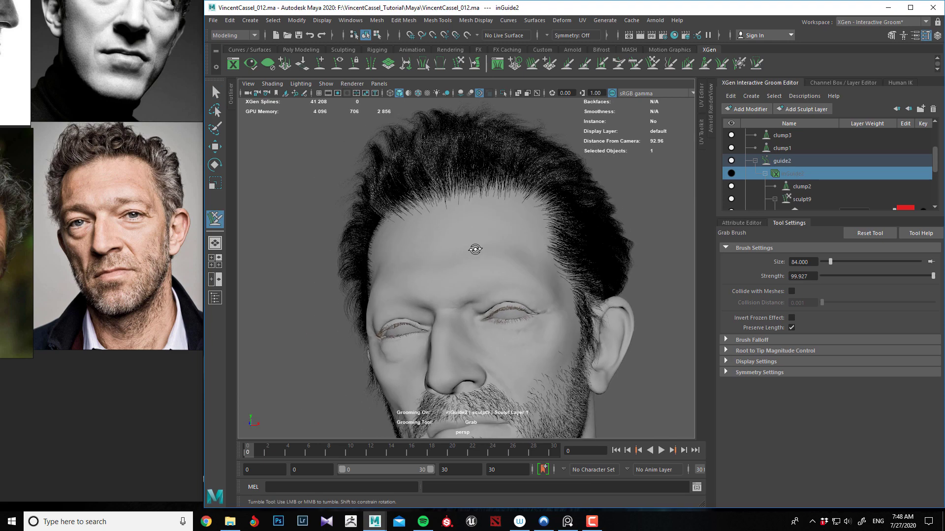
# Open the Arnold RenderView, turn on the viewport's resolution gate, and frame the head inside it in three-quarter view
pyautogui.click(711, 109)
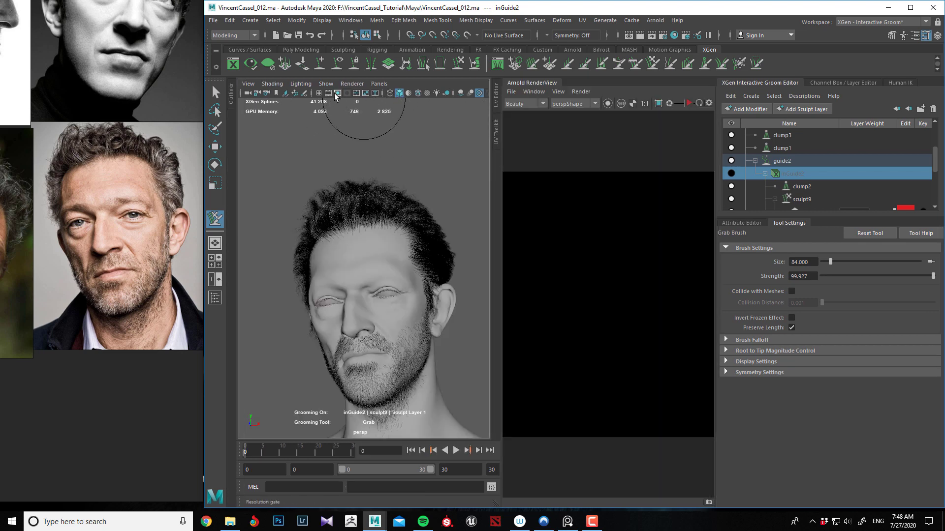
pyautogui.click(337, 93)
pyautogui.moveTo(355, 270)
pyautogui.keyDown('alt'); pyautogui.mouseDown()
pyautogui.moveTo(344, 264)
pyautogui.moveTo(348, 274)
pyautogui.mouseUp(); pyautogui.keyUp('alt')
pyautogui.keyDown('alt'); pyautogui.moveTo(348, 274); pyautogui.dragTo(354, 278, button='right'); pyautogui.keyUp('alt')
pyautogui.keyDown('alt'); pyautogui.moveTo(355, 278); pyautogui.dragTo(356, 275, button='middle'); pyautogui.keyUp('alt')
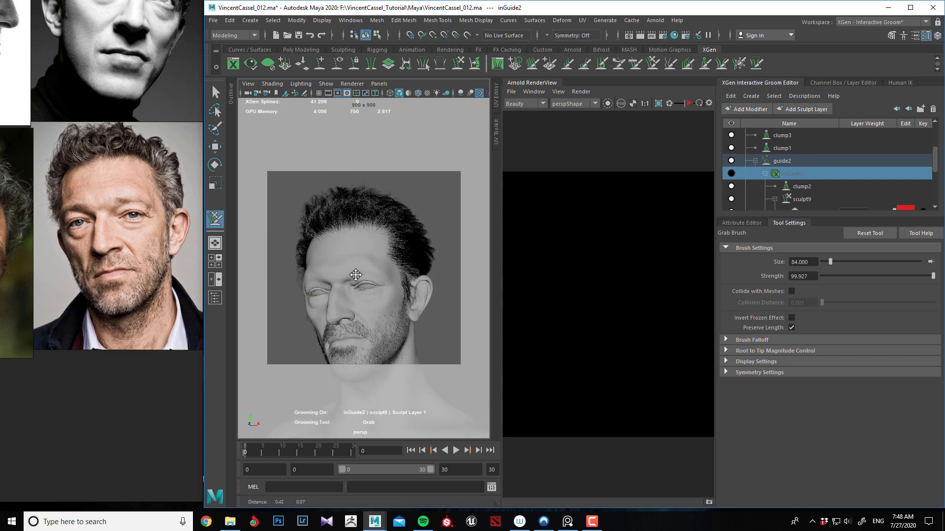
pyautogui.keyDown('alt'); pyautogui.moveTo(356, 276); pyautogui.dragTo(362, 274); pyautogui.keyUp('alt')
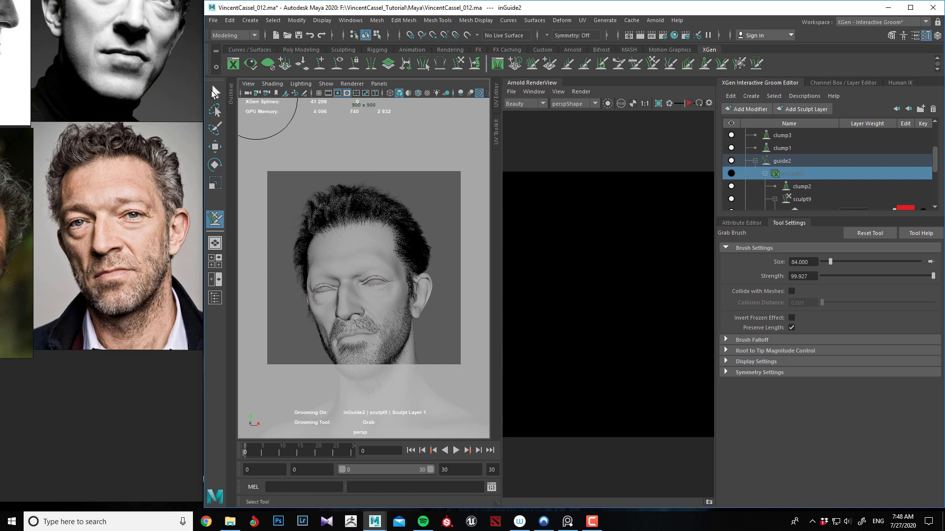
# Unhide the lights aiAreaLight1 and aiSkyDomeLight2 in the Outliner
pyautogui.click(529, 83)
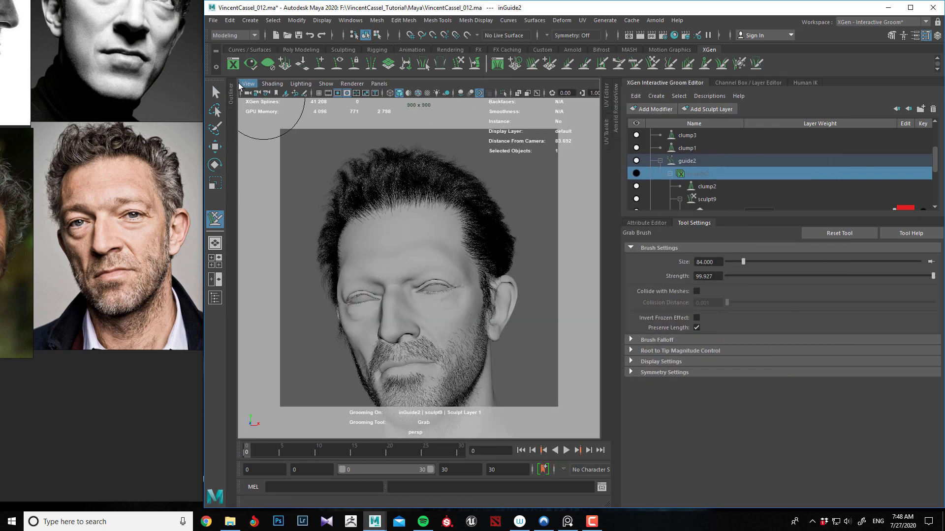
pyautogui.click(231, 93)
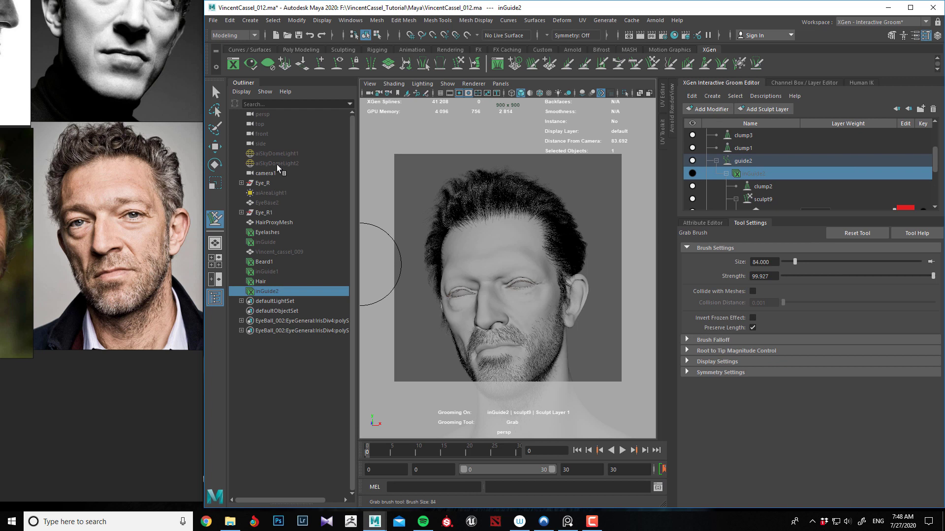
pyautogui.click(276, 164)
pyautogui.click(269, 193)
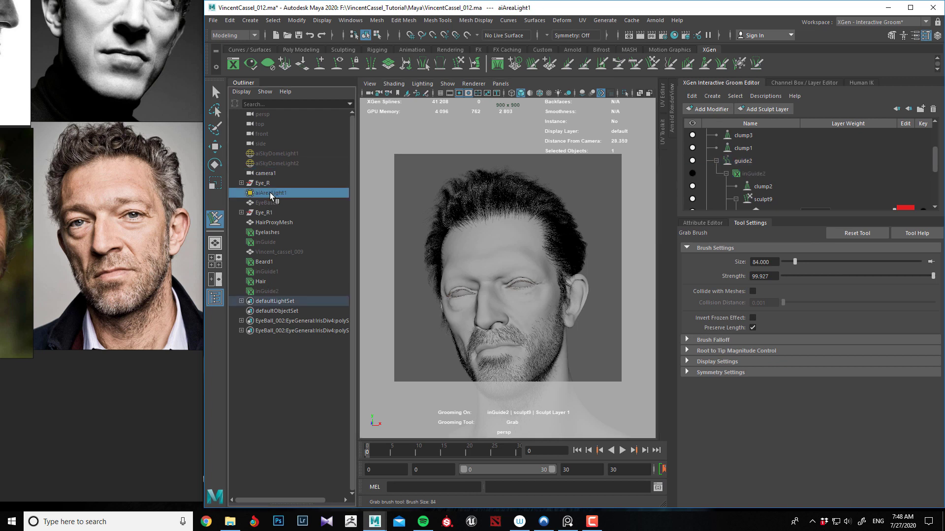
pyautogui.hotkey('shift', 'h')
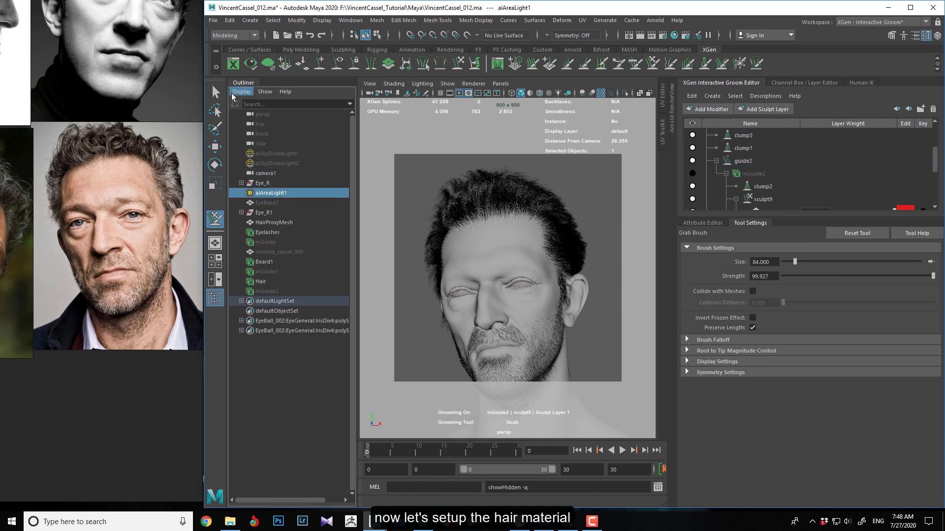
pyautogui.click(295, 164)
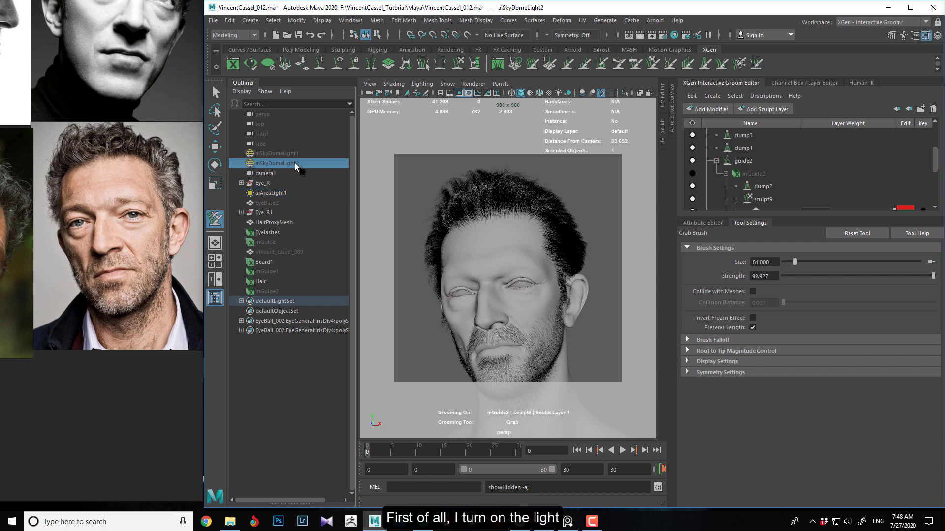
pyautogui.hotkey('shift', 'h')
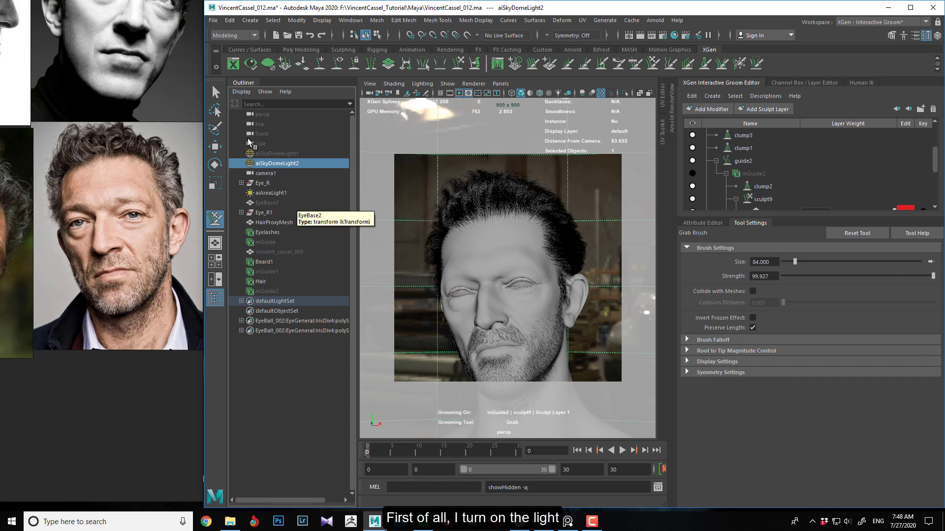
pyautogui.click(240, 83)
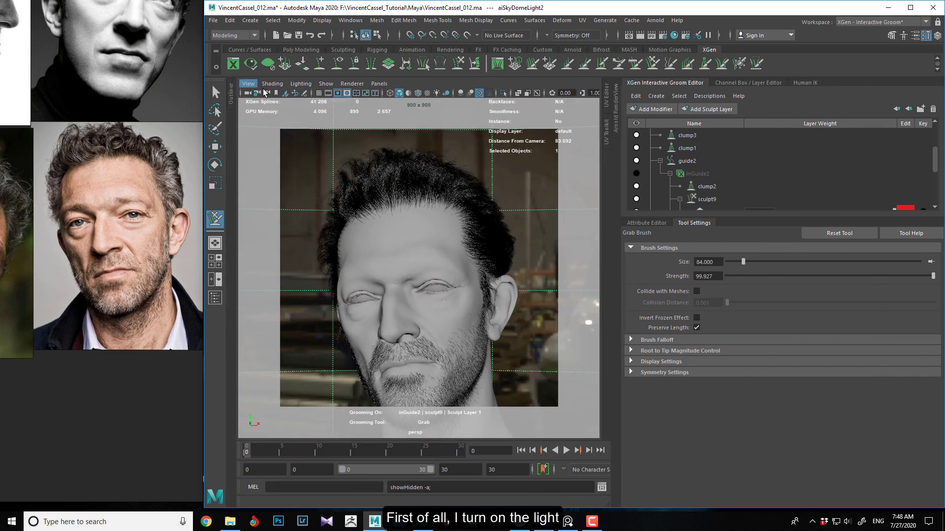
# Reopen the Arnold RenderView, start a live IPR render of the persp view, and fit the rendered head in the frame
pyautogui.moveTo(619, 110); pyautogui.dragTo(628, 109)
pyautogui.click(627, 109)
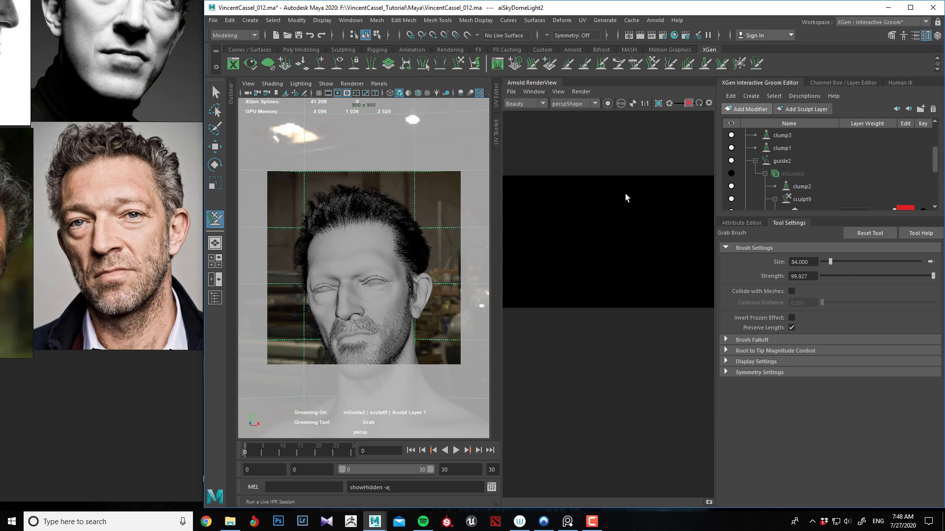
pyautogui.scroll(-2, 605, 226)
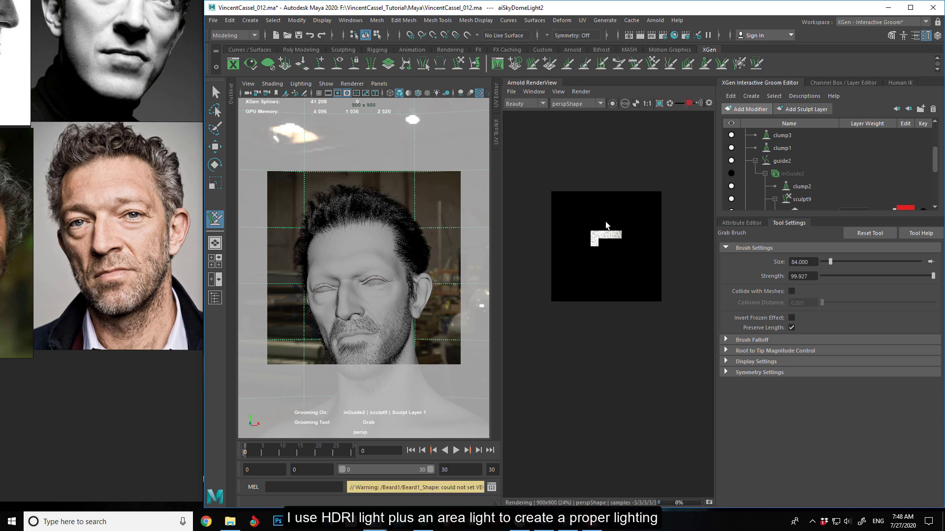
pyautogui.scroll(2, 605, 224)
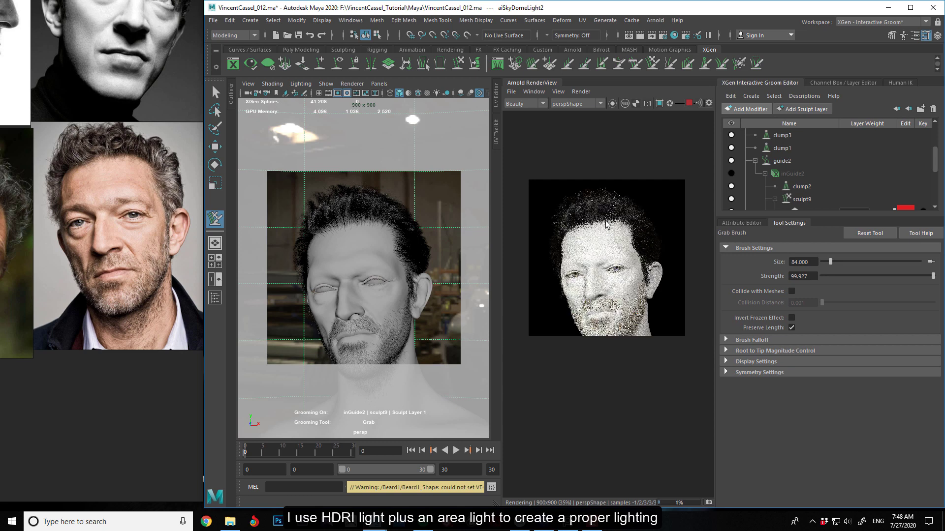
# Inspect the live render of the head up close and at a distance, checking hair and beard, and stop the IPR
pyautogui.scroll(2, 621, 194)
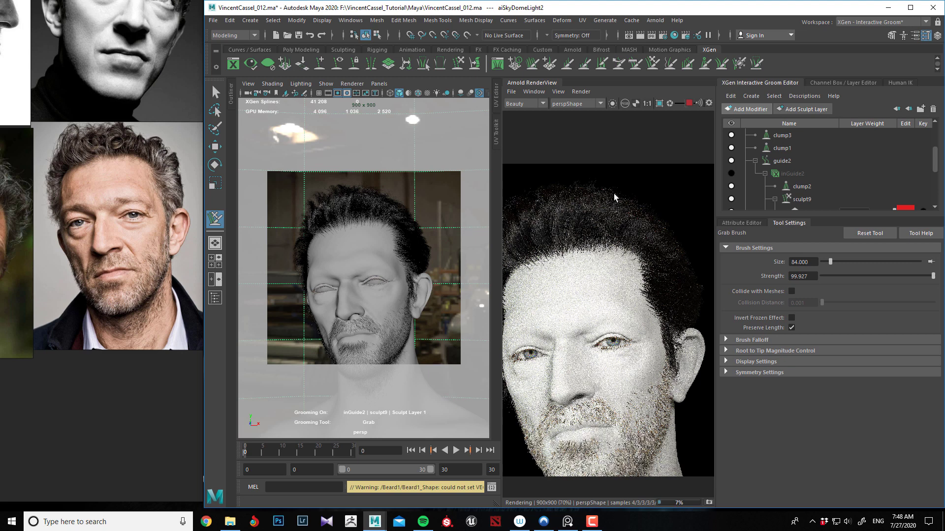
pyautogui.scroll(-2, 595, 182)
pyautogui.scroll(2, 576, 172)
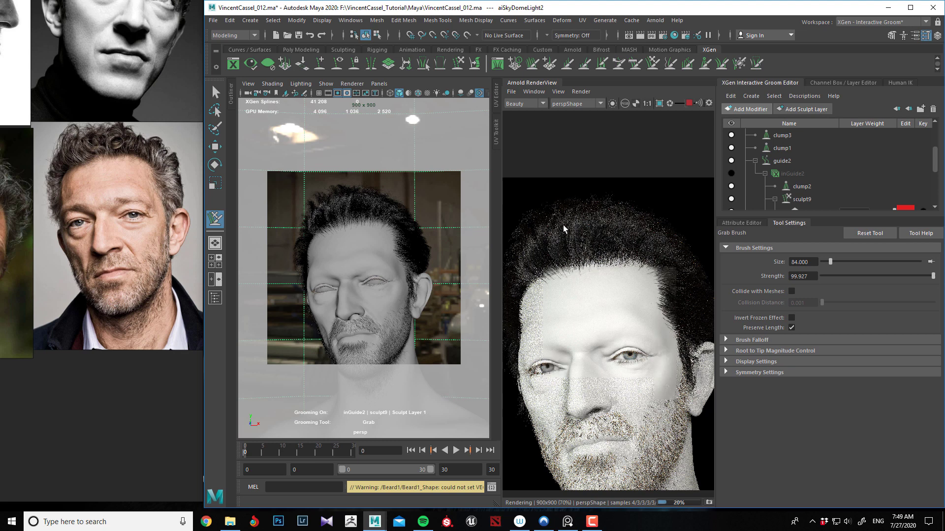
pyautogui.scroll(-2, 565, 229)
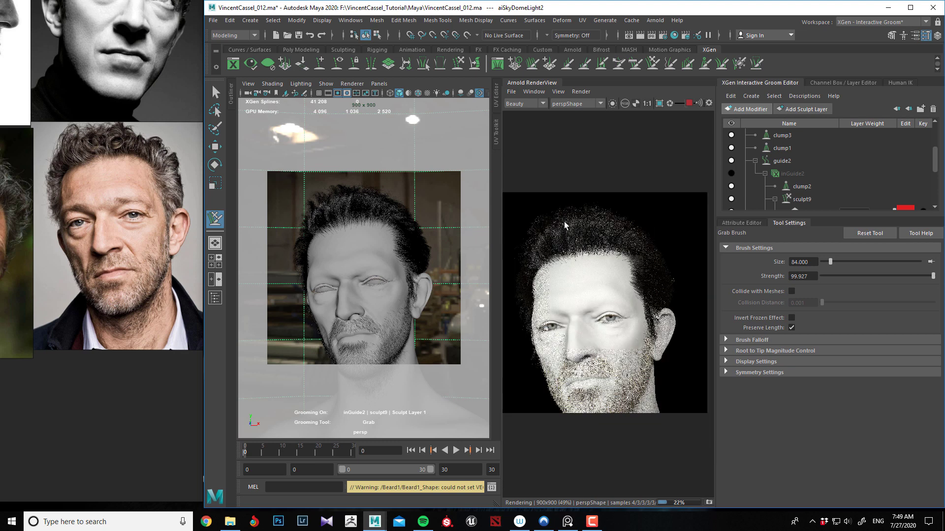
pyautogui.click(687, 104)
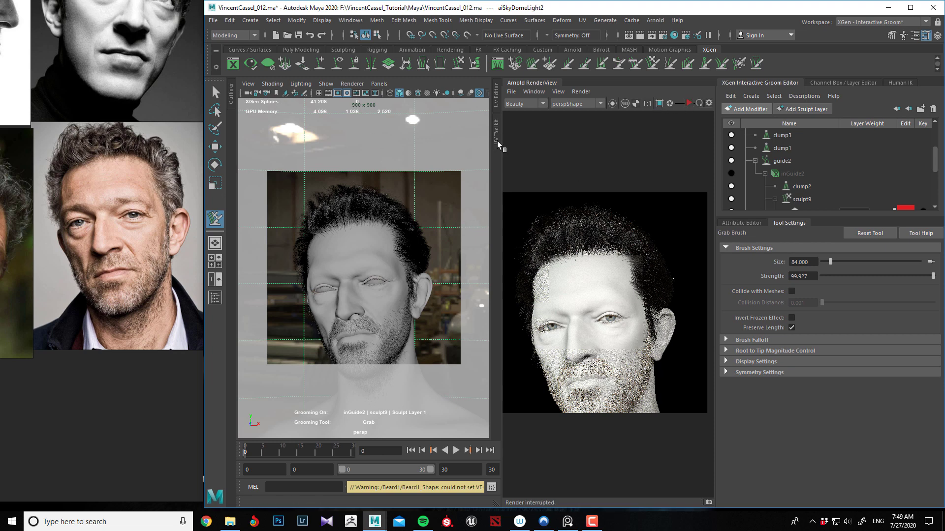
# Select the Hair description and, in its aiStandardHair2 shader, set Melanin to 0.143 and darken Base Color to gray
pyautogui.click(215, 91)
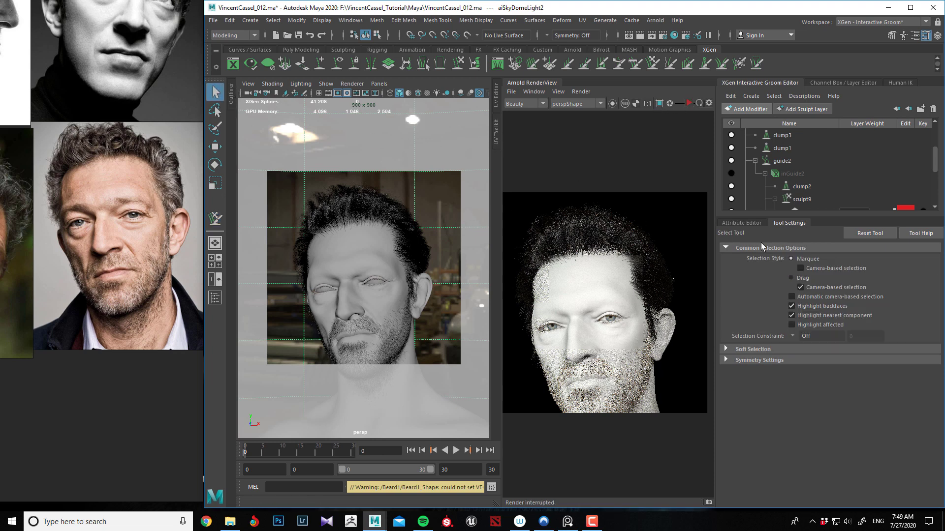
pyautogui.scroll(2, 784, 162)
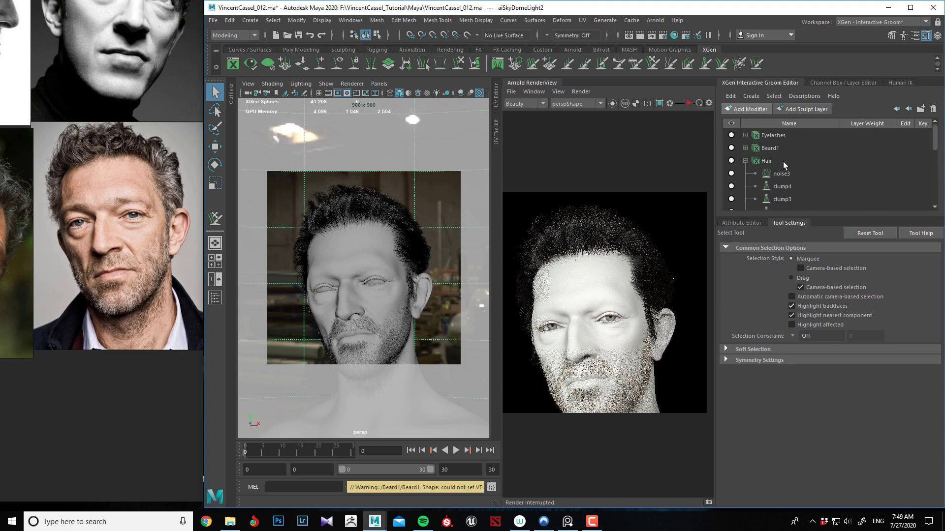
pyautogui.click(779, 161)
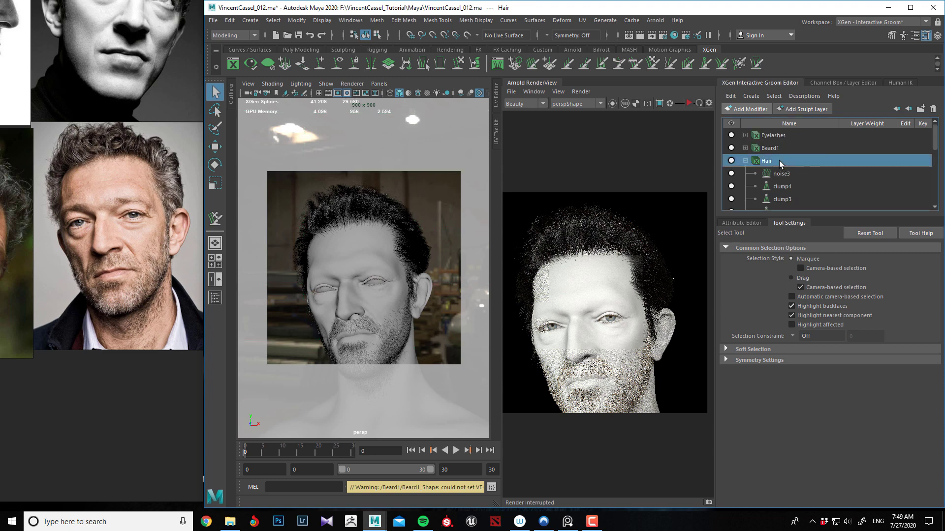
pyautogui.click(741, 223)
pyautogui.scroll(-7, 905, 267)
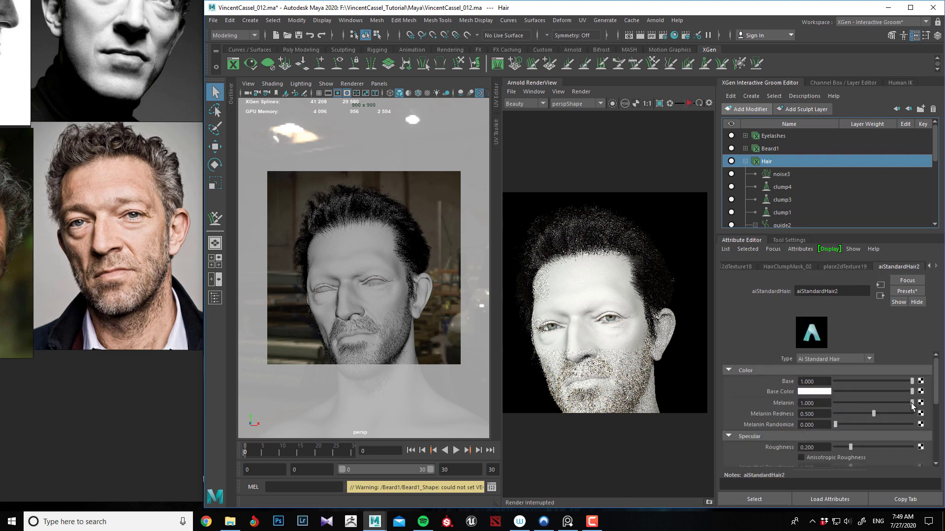
pyautogui.moveTo(911, 404); pyautogui.dragTo(849, 399)
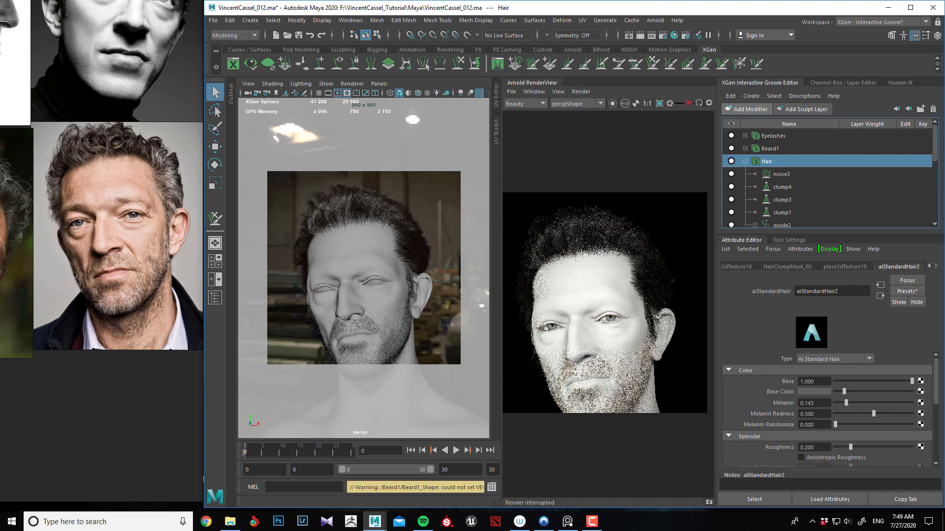
# Assign the existing Beard material to the Hair description and start a live render cropped to the hair region
pyautogui.click(771, 148)
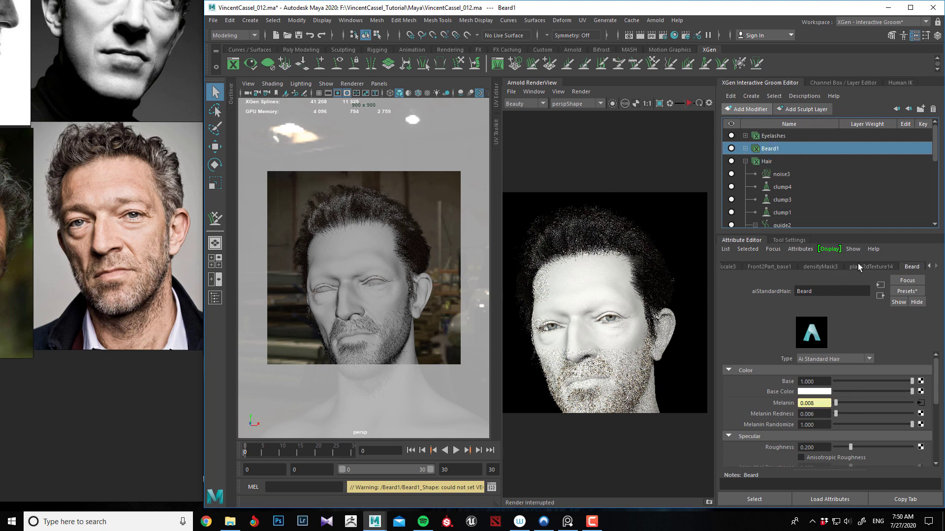
pyautogui.click(779, 163)
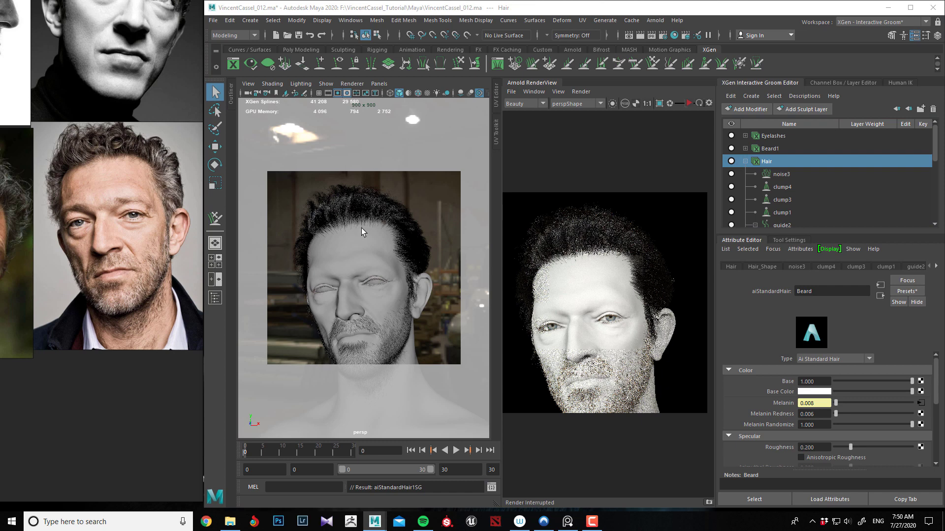
pyautogui.click(659, 103)
pyautogui.moveTo(526, 199); pyautogui.dragTo(680, 290)
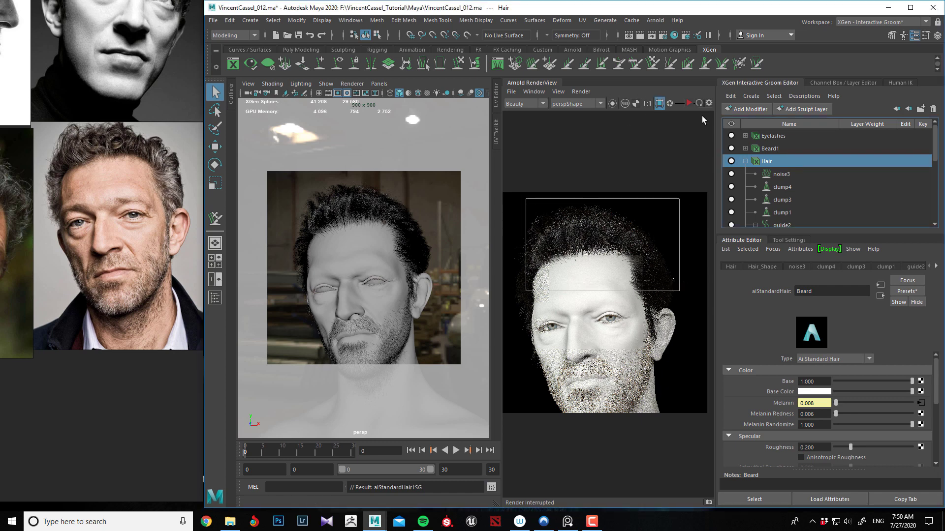
pyautogui.click(689, 103)
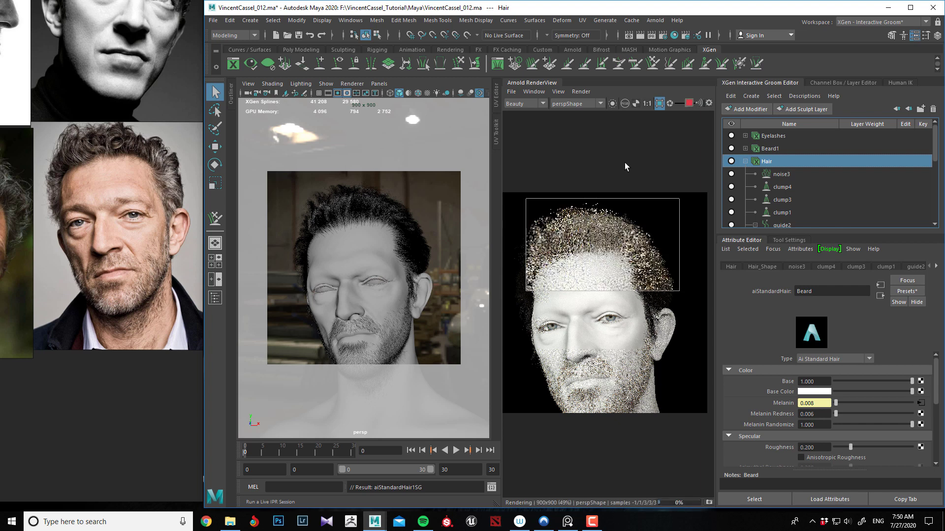
# Examine the color and strand detail of the hair and hairline in the cropped render at several magnifications
pyautogui.scroll(2, 578, 254)
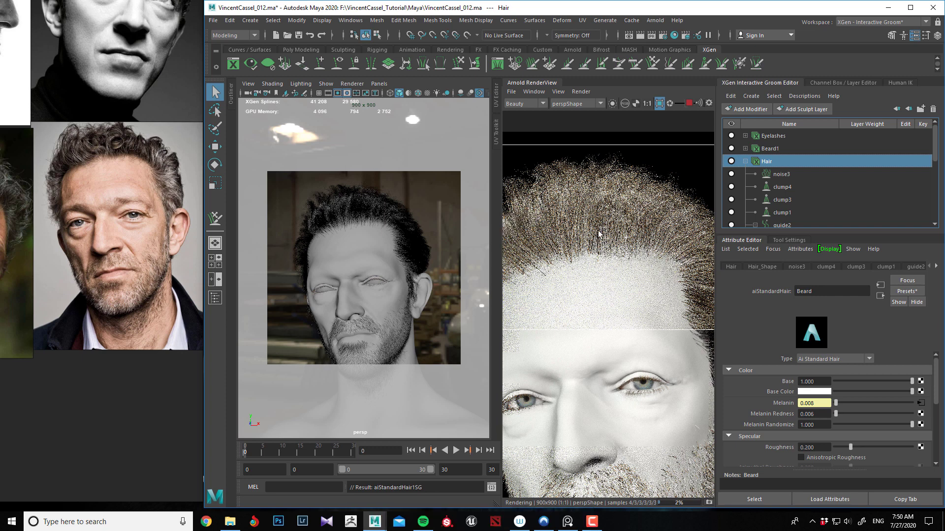
pyautogui.press('f')
pyautogui.scroll(2, 644, 203)
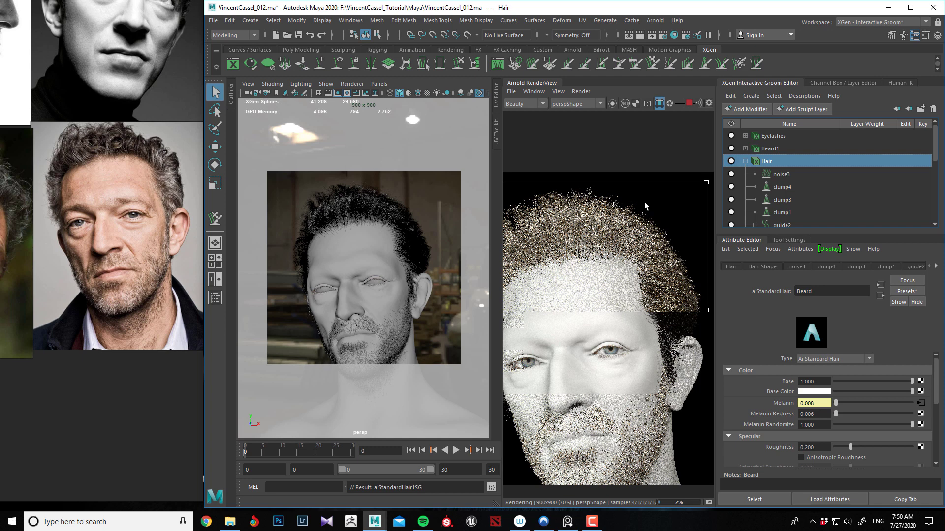
pyautogui.scroll(-2, 645, 205)
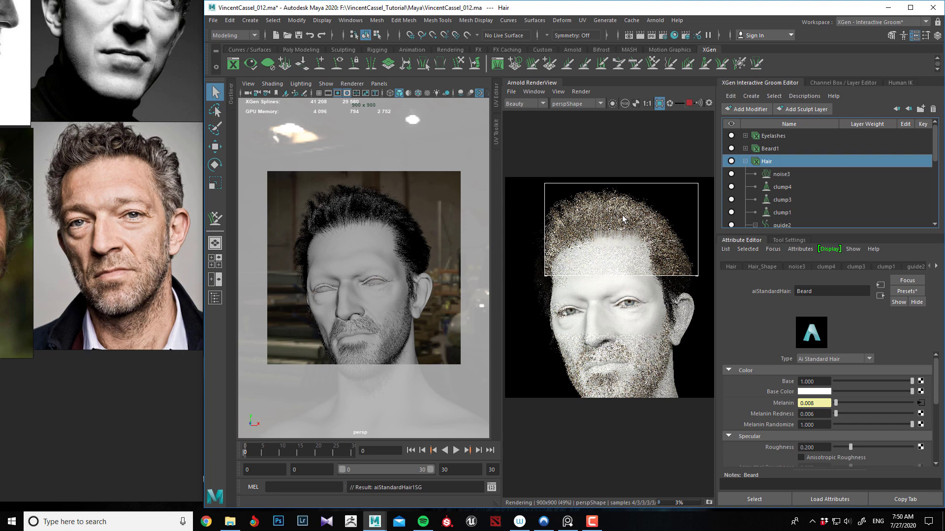
pyautogui.scroll(2, 604, 222)
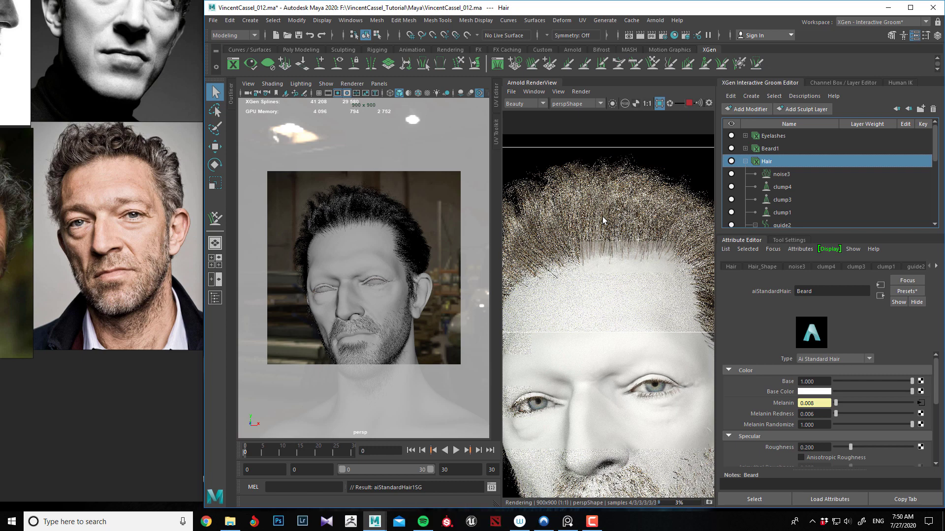
pyautogui.scroll(-2, 604, 220)
pyautogui.scroll(3, 605, 214)
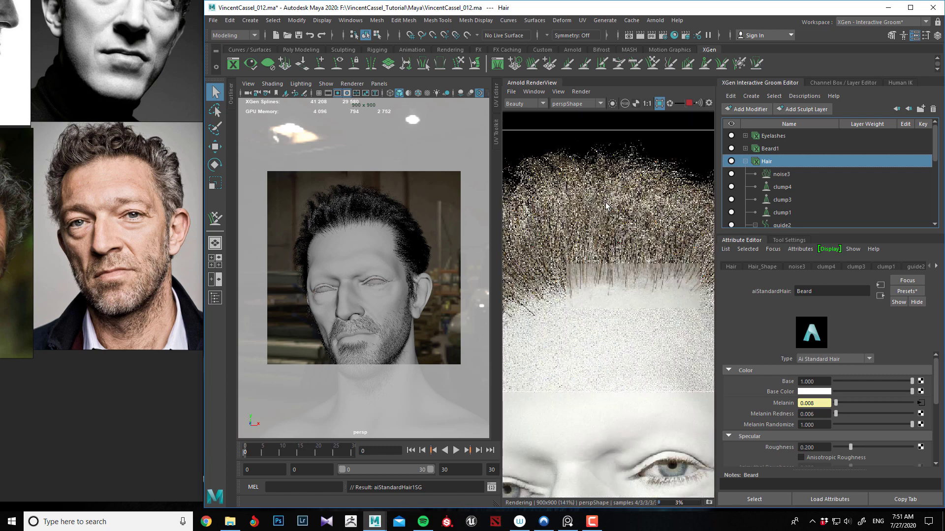
pyautogui.scroll(-1, 606, 206)
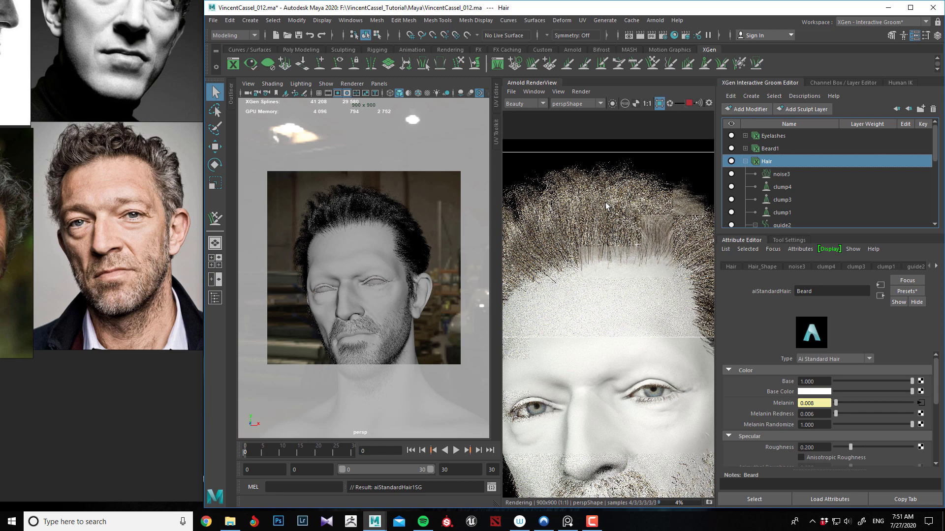
pyautogui.scroll(-2, 607, 206)
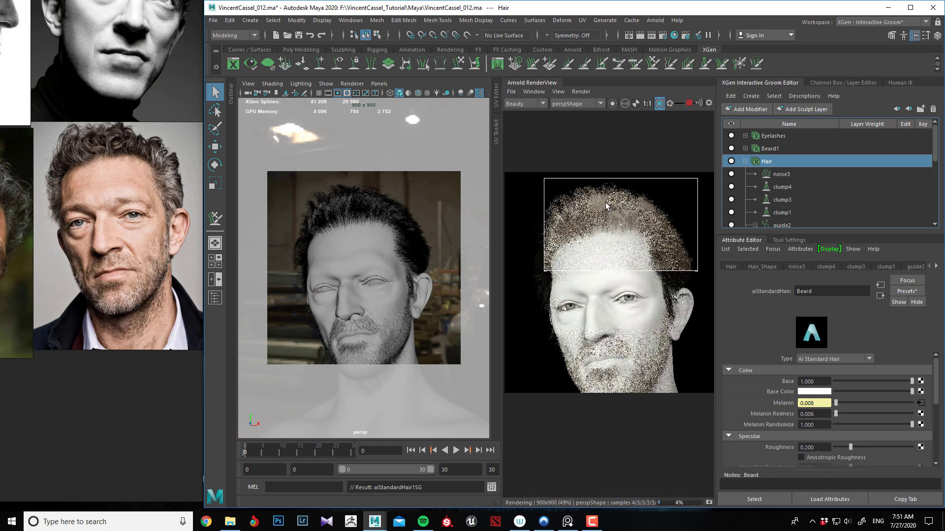
pyautogui.scroll(3, 606, 206)
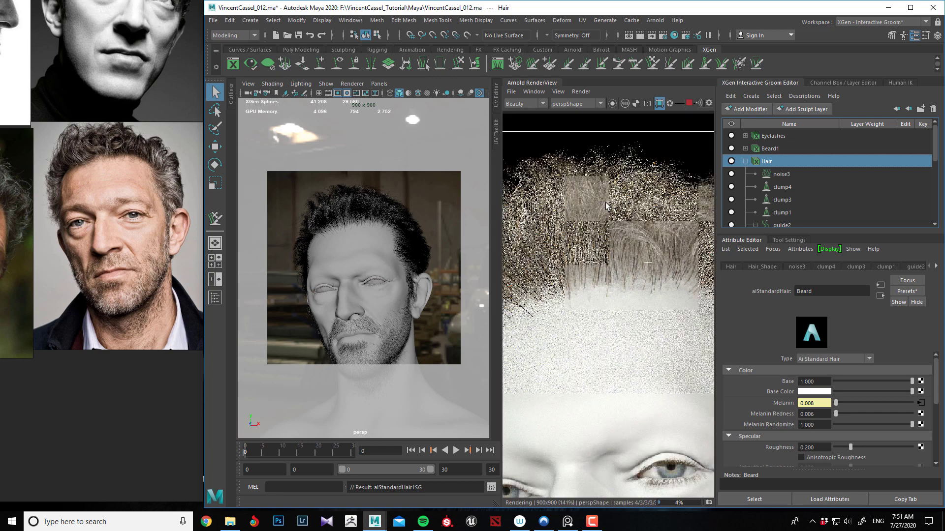
pyautogui.scroll(-1, 606, 206)
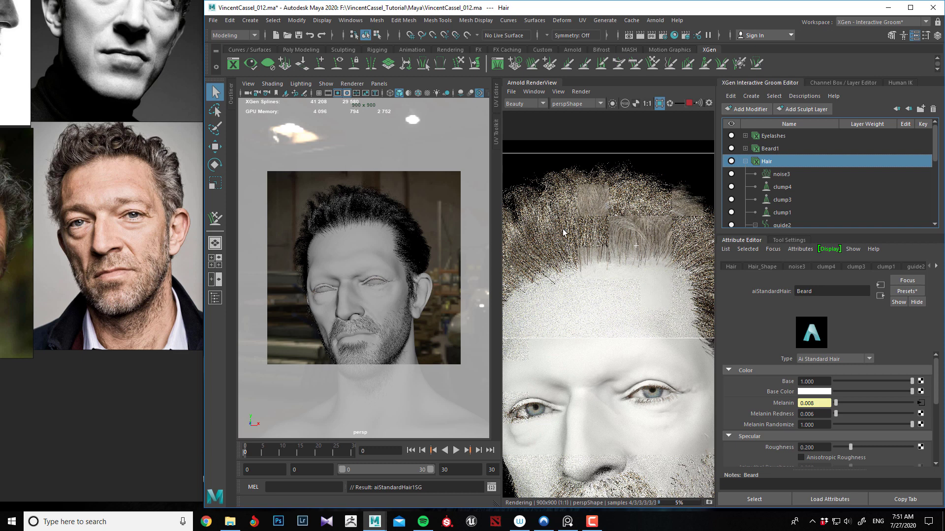
pyautogui.scroll(-2, 567, 236)
pyautogui.scroll(2, 567, 240)
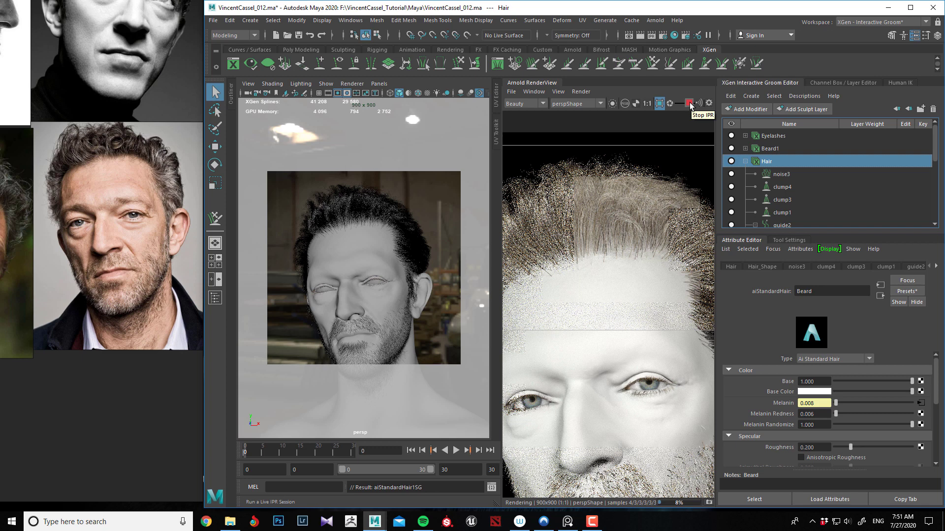
pyautogui.scroll(-2, 632, 207)
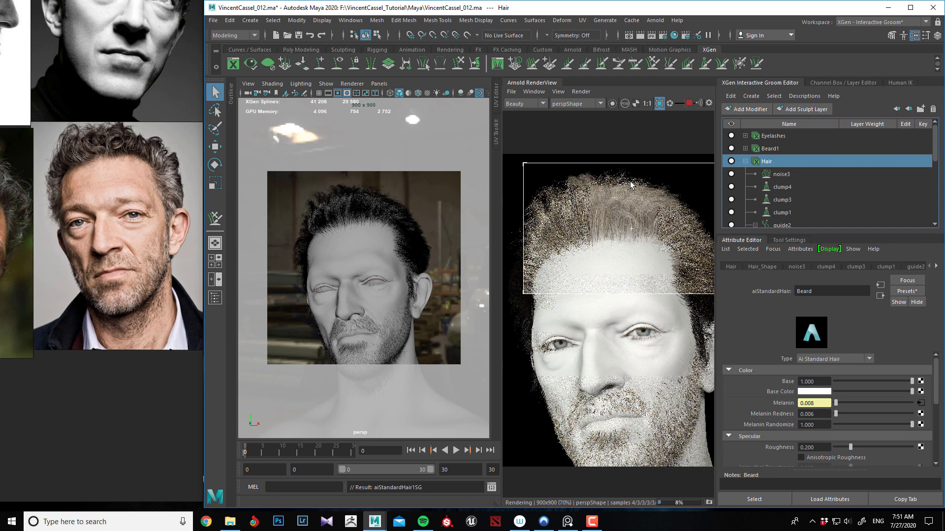
pyautogui.scroll(2, 612, 204)
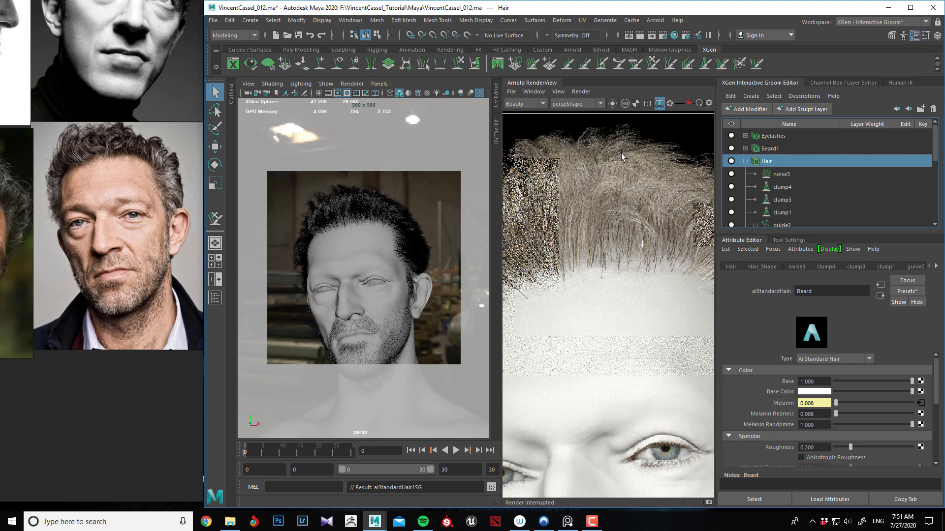
# Reassign aiStandardHair2 to the Hair description and set its Melanin Redness to 0
pyautogui.scroll(-2, 616, 200)
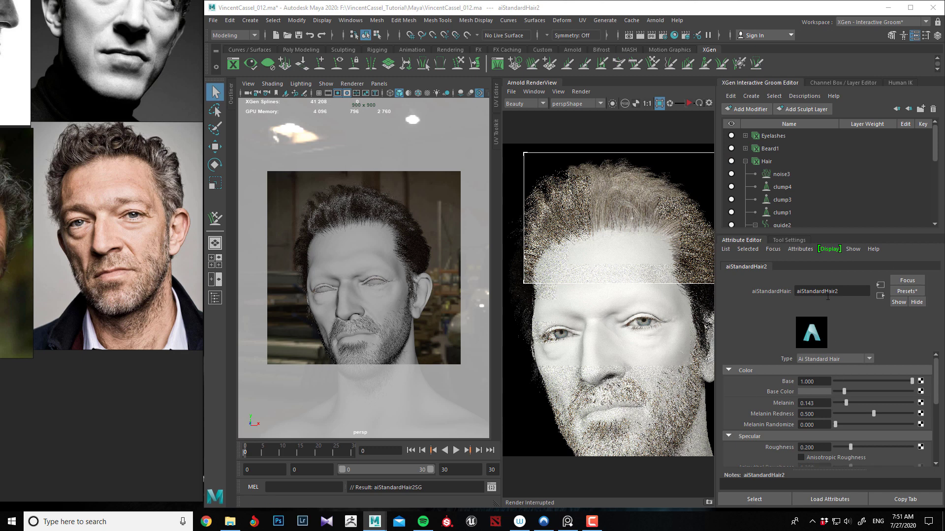
pyautogui.moveTo(867, 419); pyautogui.dragTo(816, 409)
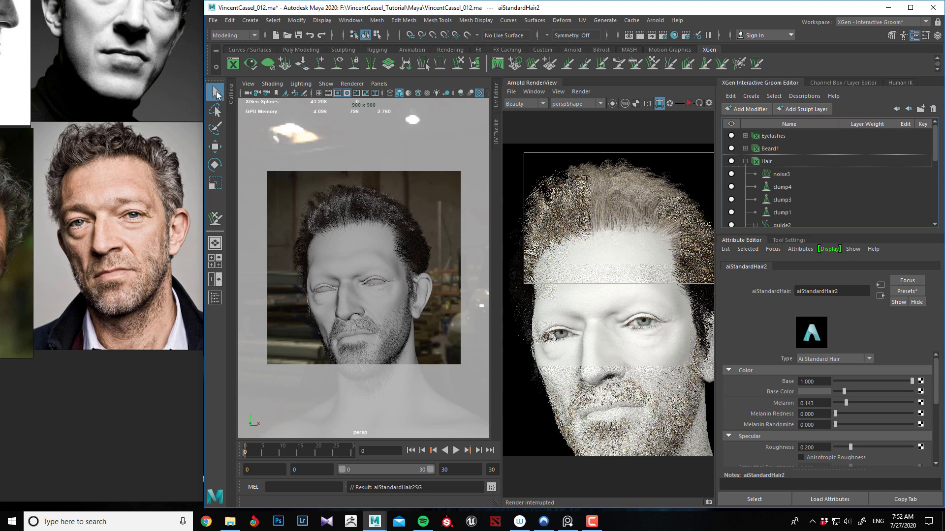
# Hide HairProxyMesh and unhide the Vincent_cassel_009 head mesh in its place
pyautogui.click(346, 237)
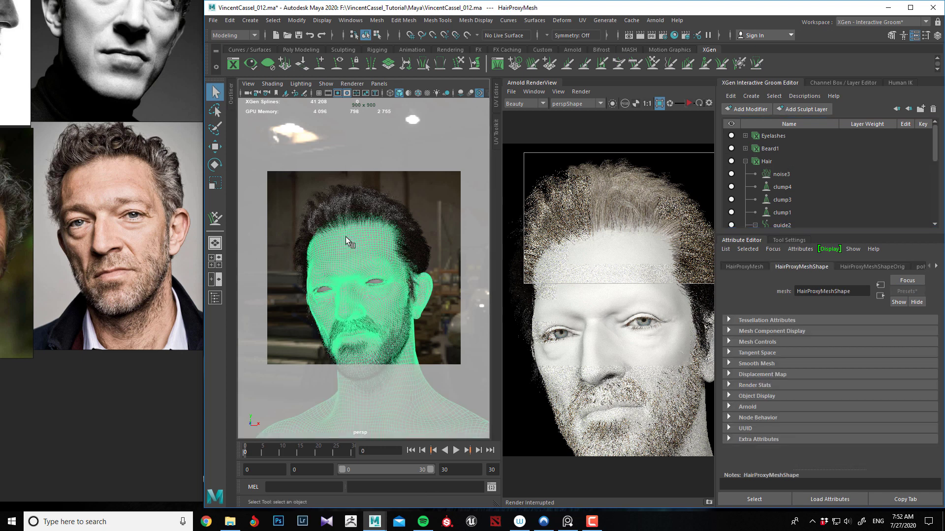
pyautogui.hotkey('ctrl', 'h')
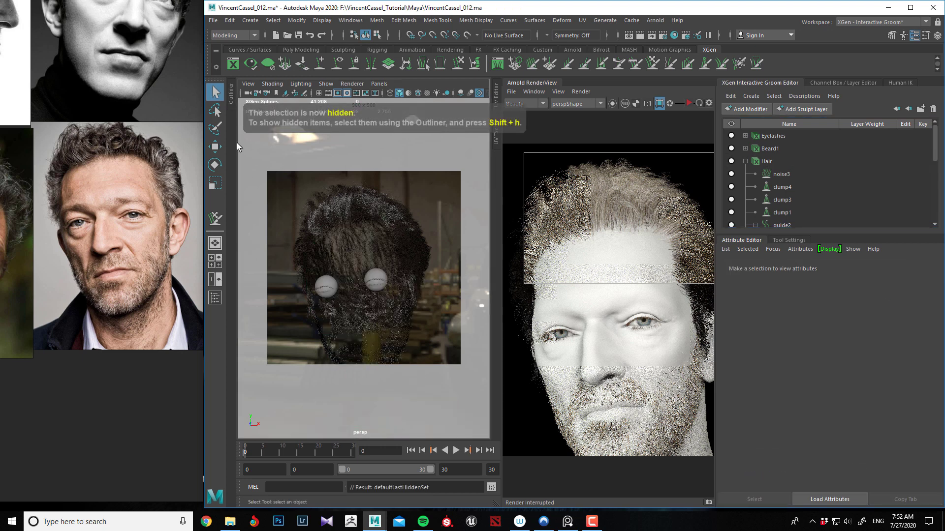
pyautogui.click(229, 96)
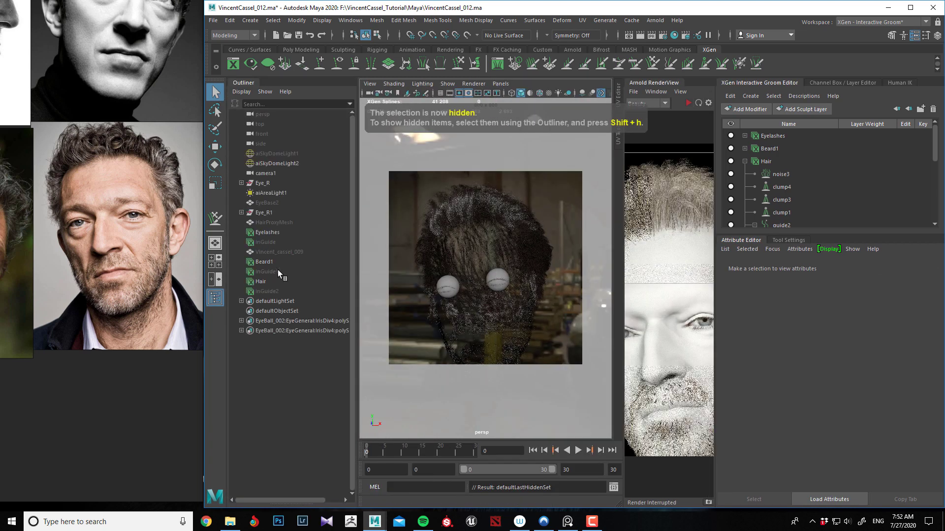
pyautogui.click(282, 251)
pyautogui.hotkey('shift', 'h')
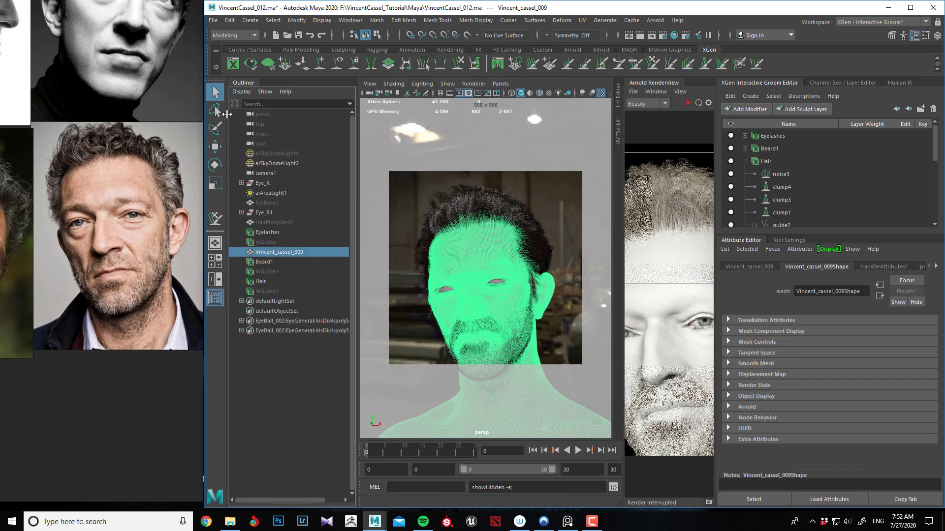
pyautogui.click(236, 83)
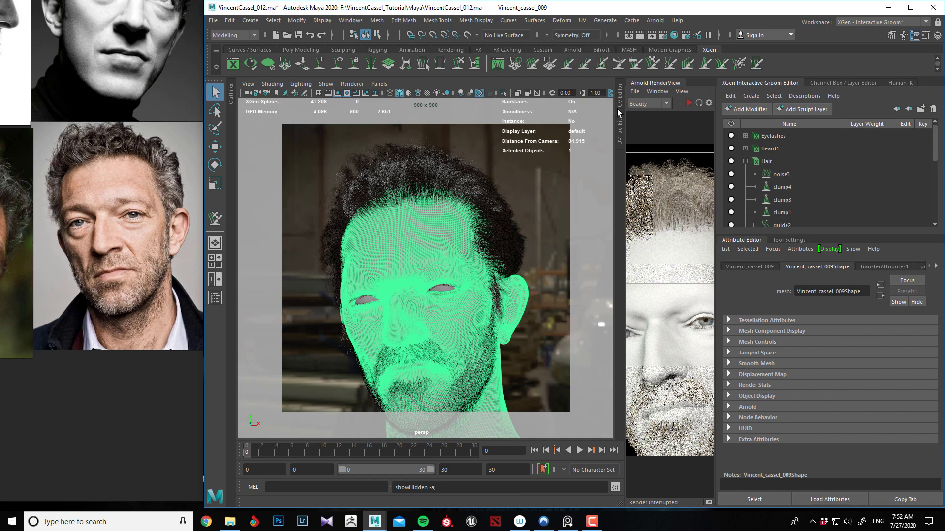
# Turn the viewport to a three-quarter view from the head's other side and widen the Arnold RenderView to show the whole render
pyautogui.keyDown('alt'); pyautogui.moveTo(373, 253); pyautogui.dragTo(407, 255); pyautogui.keyUp('alt')
pyautogui.scroll(-5, 409, 268)
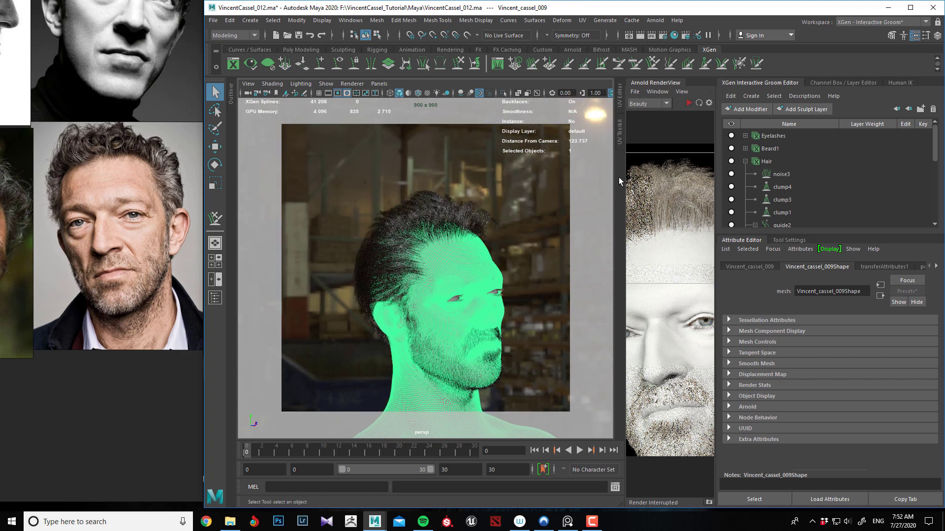
pyautogui.moveTo(625, 177); pyautogui.dragTo(501, 177)
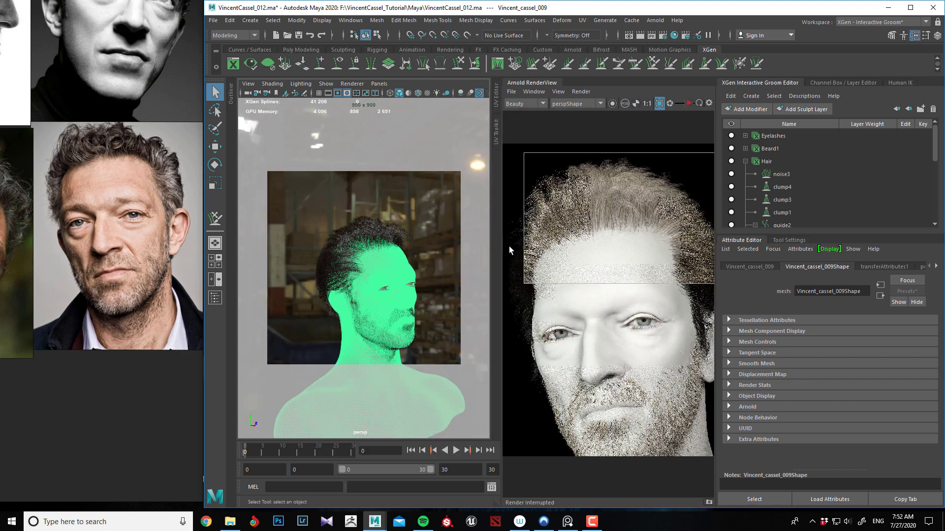
pyautogui.scroll(-2, 582, 269)
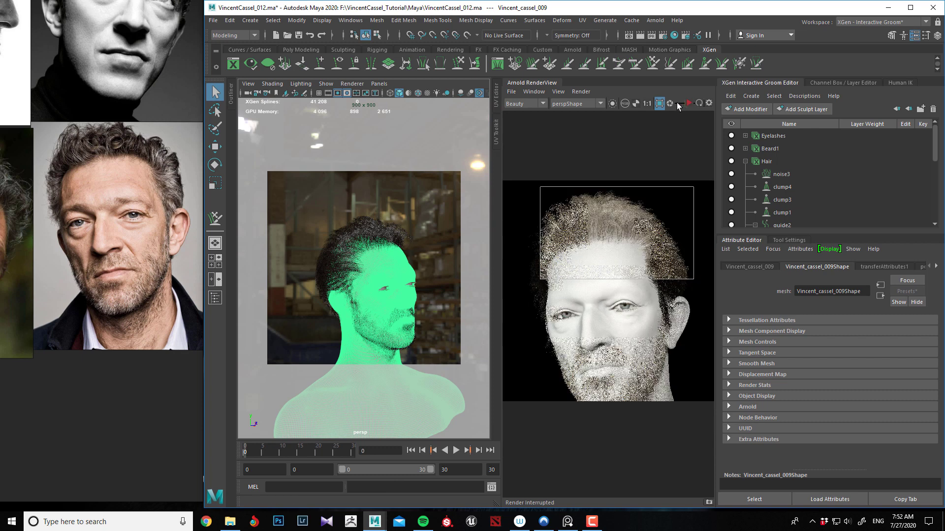
# Turn off the crop region and render the whole head in the Arnold RenderView
pyautogui.click(660, 103)
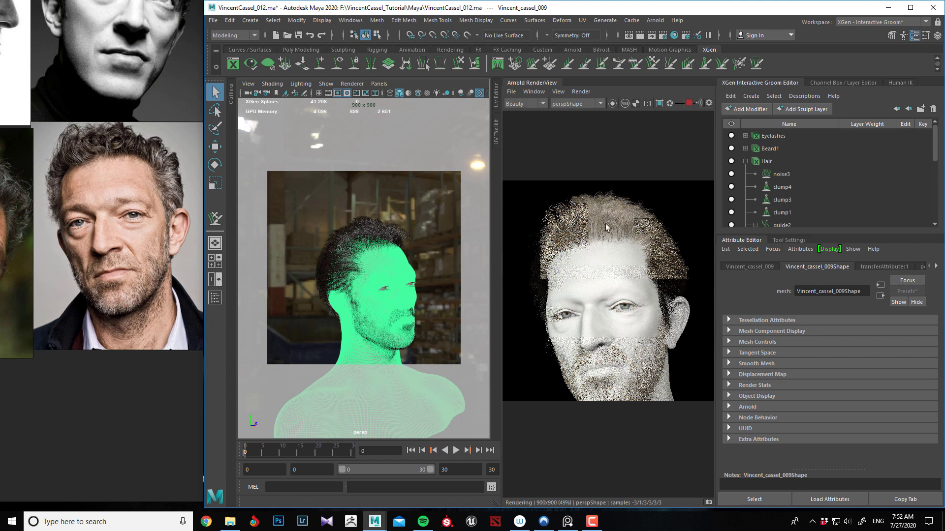
pyautogui.scroll(-2, 606, 210)
pyautogui.scroll(2, 606, 252)
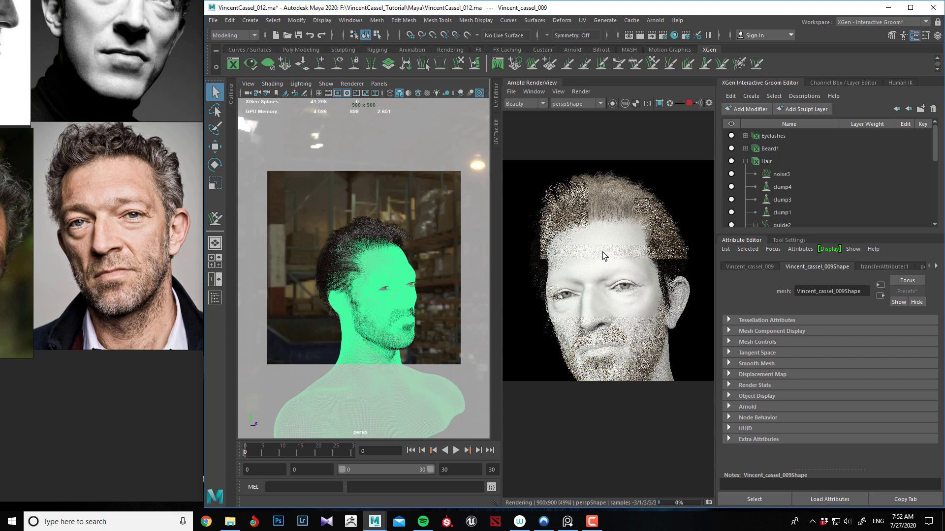
pyautogui.scroll(-2, 614, 211)
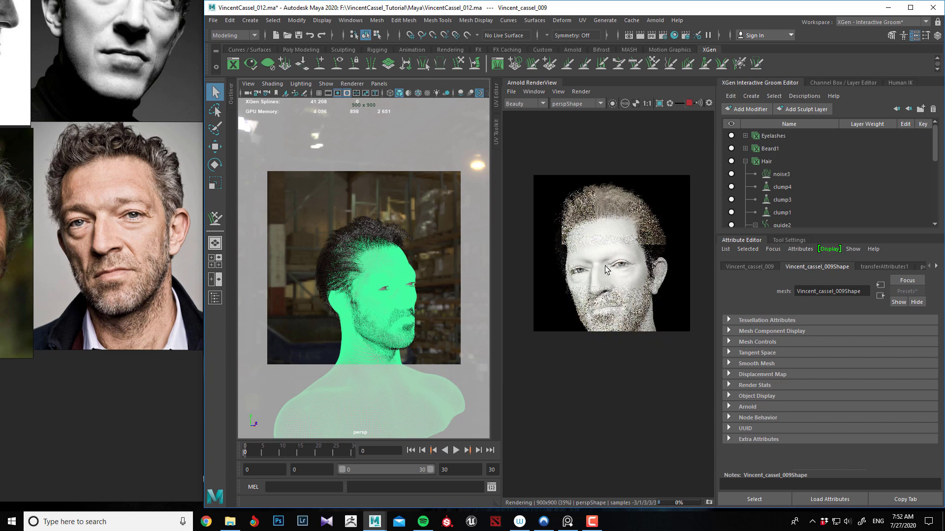
pyautogui.scroll(2, 598, 274)
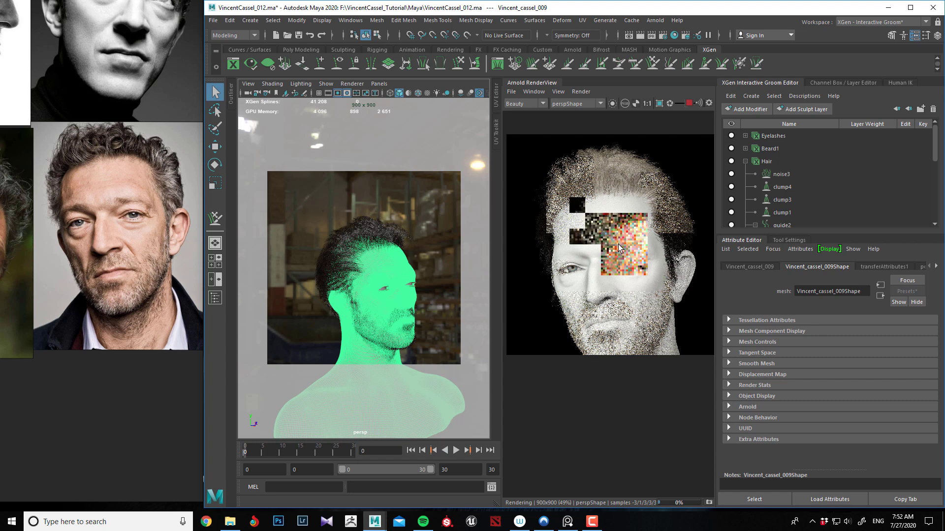
pyautogui.scroll(-1, 609, 285)
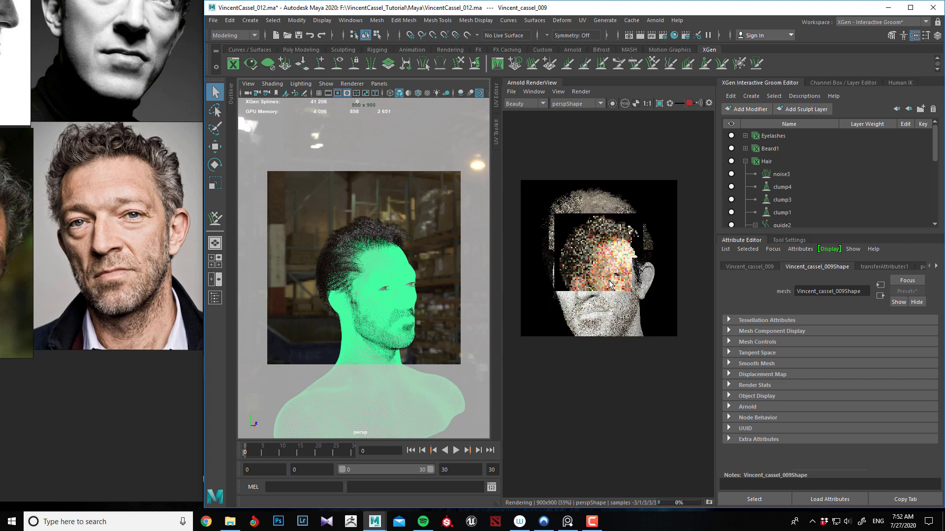
pyautogui.scroll(1, 609, 285)
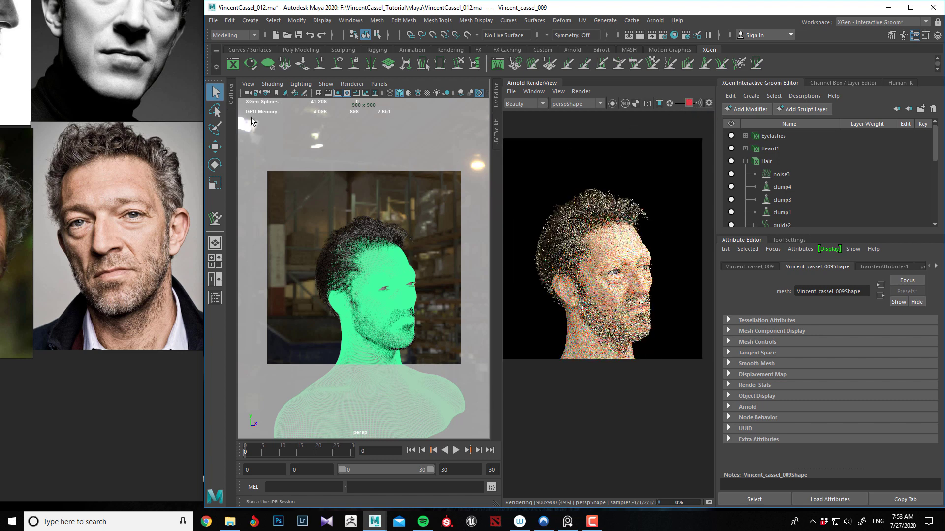
# Open the Outliner and select aiAreaLight1 to locate it beside the bust in the viewport
pyautogui.click(231, 94)
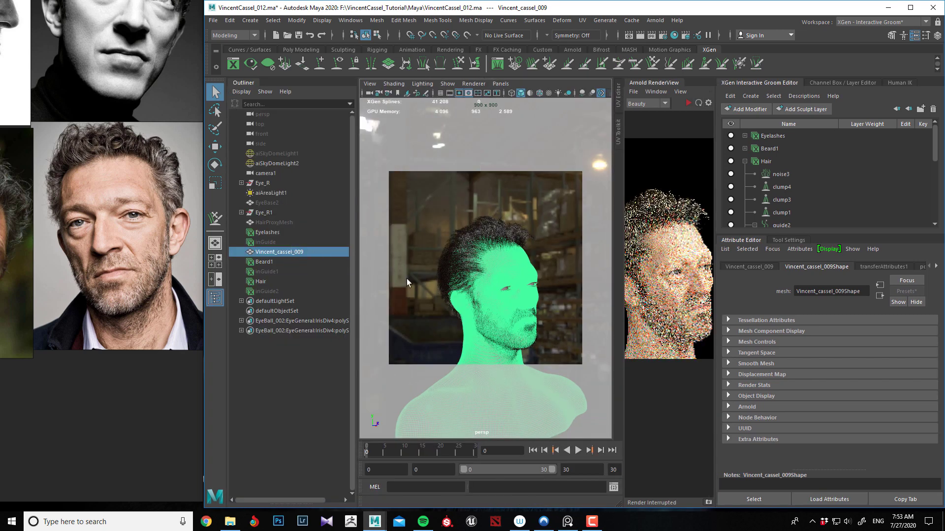
pyautogui.scroll(-5, 467, 243)
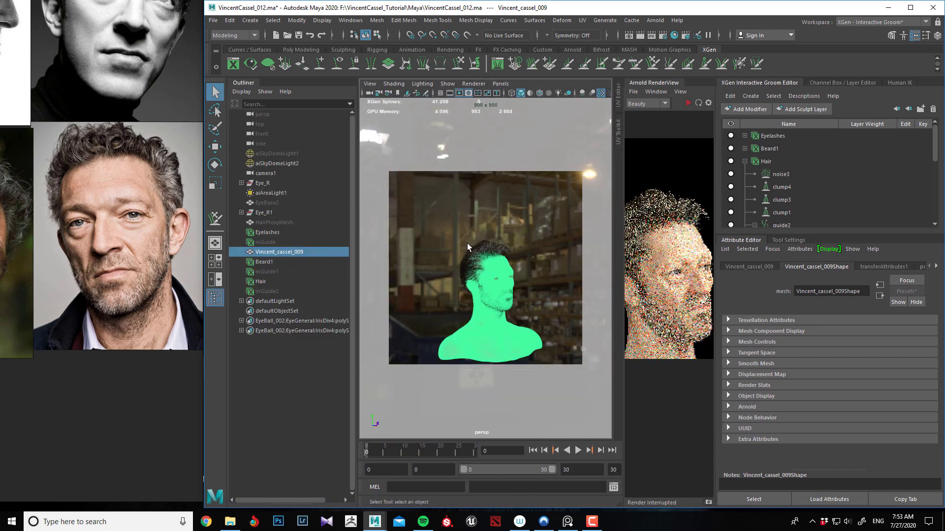
pyautogui.scroll(3, 455, 238)
pyautogui.click(269, 193)
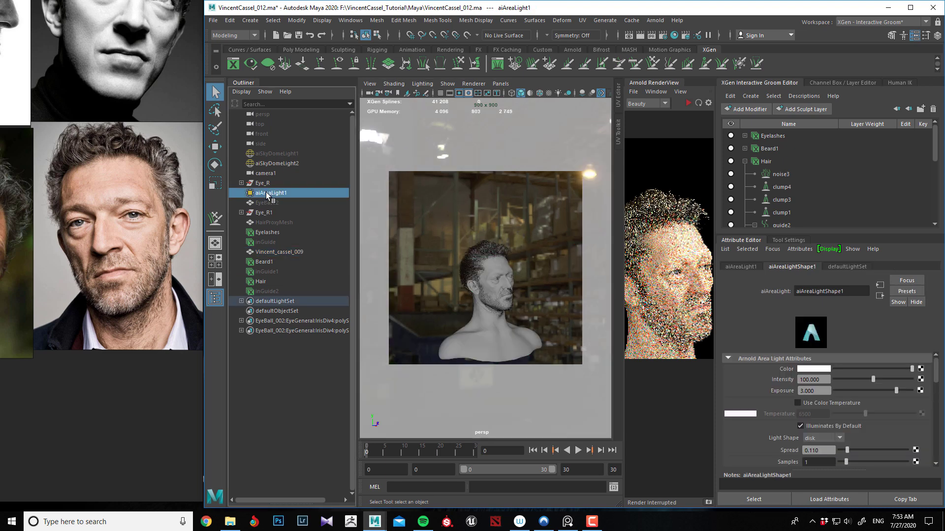
pyautogui.scroll(-3, 447, 270)
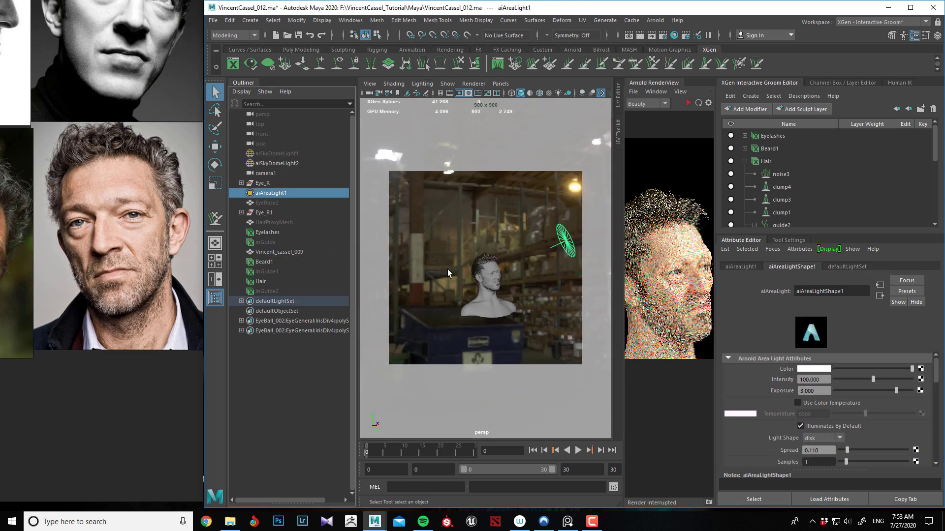
# Try aiSkyDomeLight1 as the environment light by hiding aiSkyDomeLight2 and unhiding aiSkyDomeLight1
pyautogui.click(300, 163)
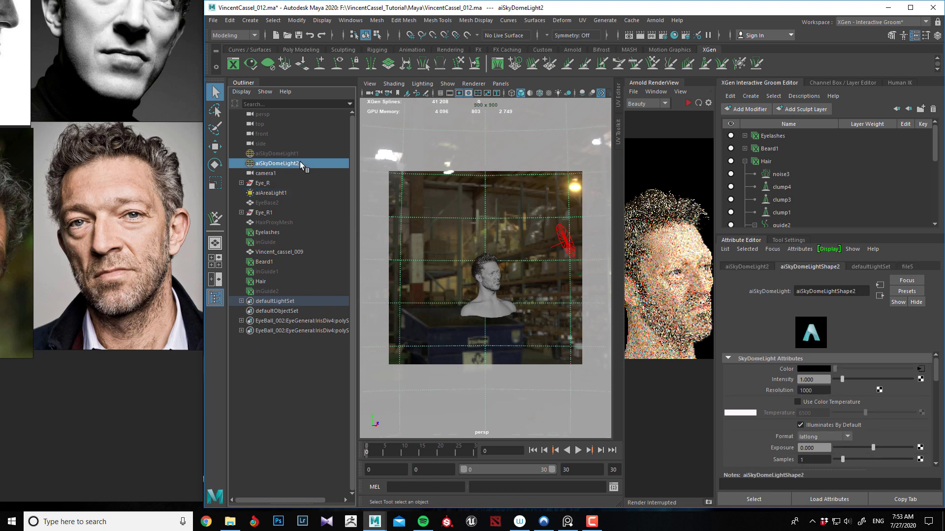
pyautogui.hotkey('ctrl', 'h')
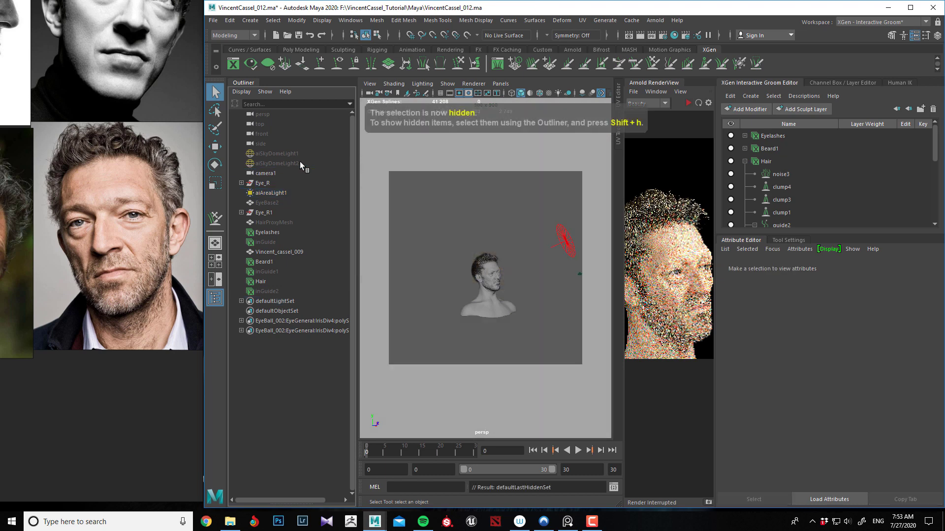
pyautogui.click(294, 154)
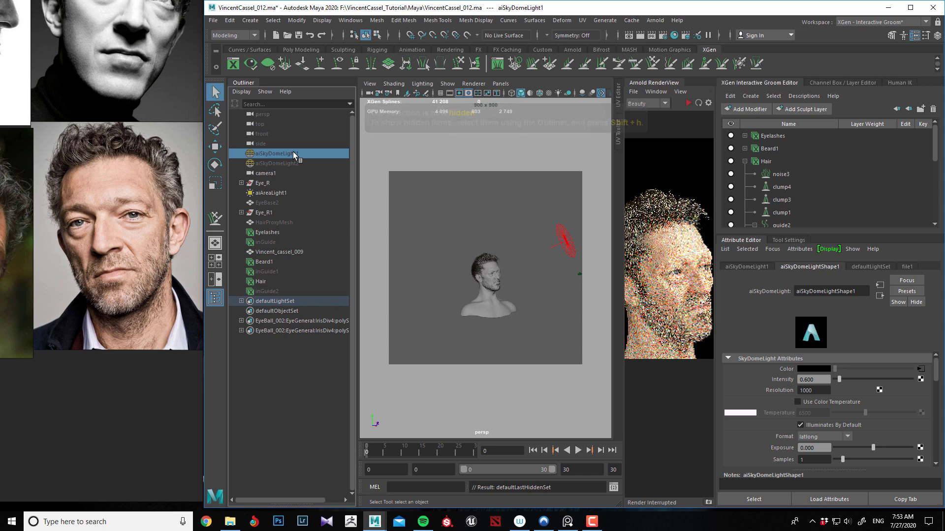
pyautogui.hotkey('shift', 'h')
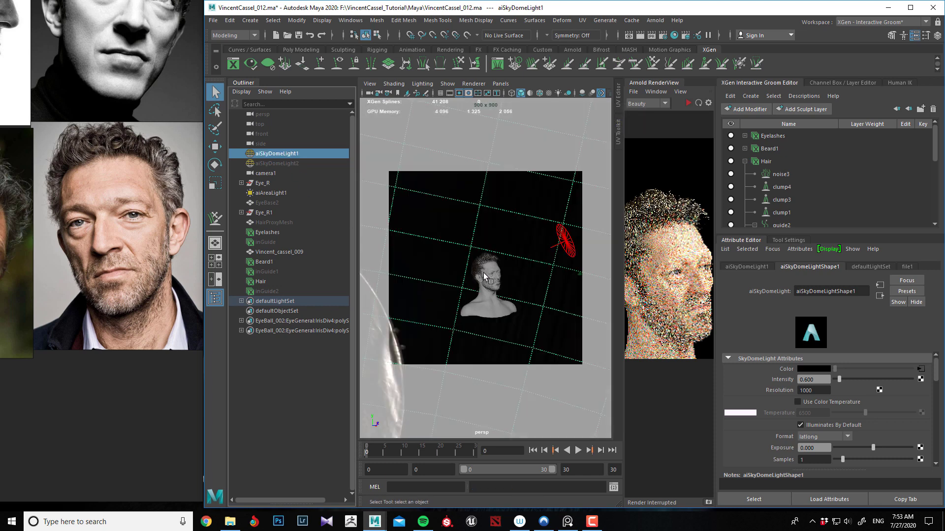
pyautogui.scroll(6, 484, 273)
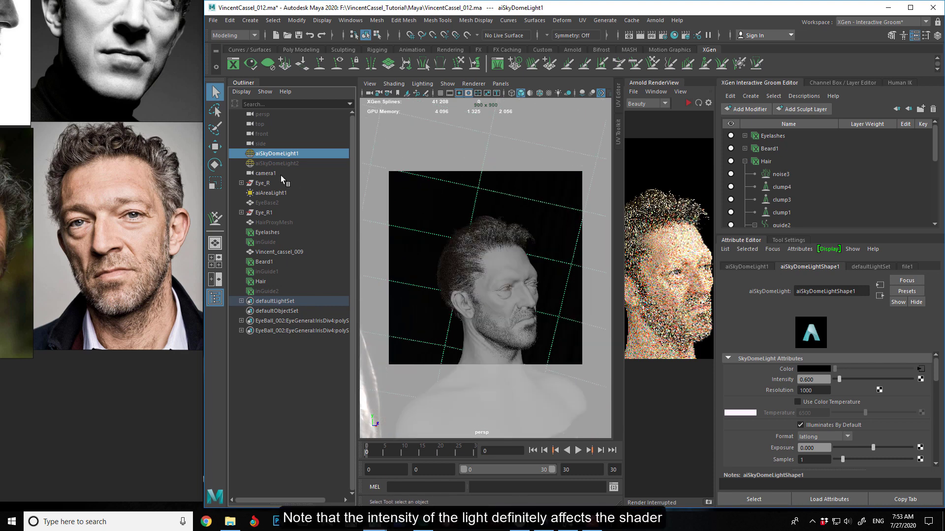
# Switch back to the warehouse environment by hiding aiSkyDomeLight1 and unhiding aiSkyDomeLight2
pyautogui.hotkey('ctrl', 'h')
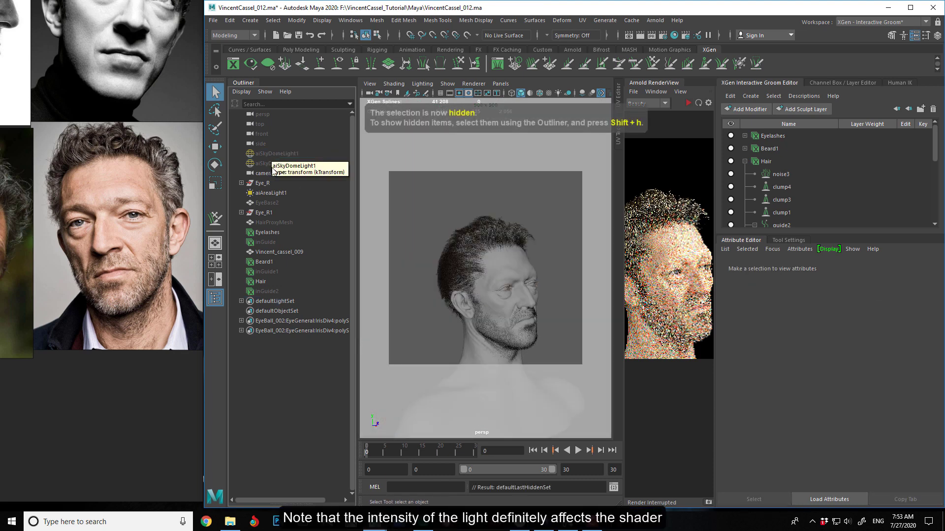
pyautogui.click(269, 164)
pyautogui.hotkey('shift', 'h')
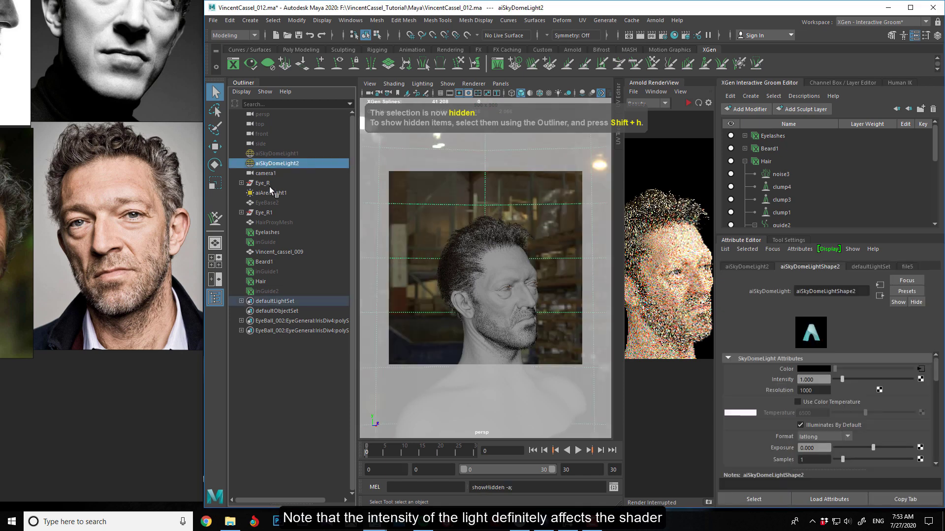
# Hide aiAreaLight1 and frame the head so that only aiSkyDomeLight2 lights it
pyautogui.click(270, 193)
pyautogui.hotkey('ctrl', 'h')
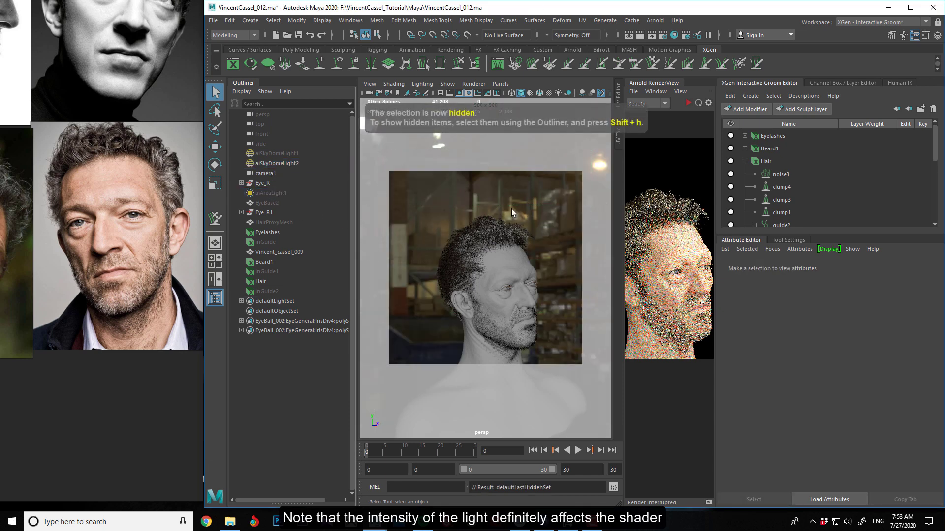
pyautogui.scroll(5, 535, 274)
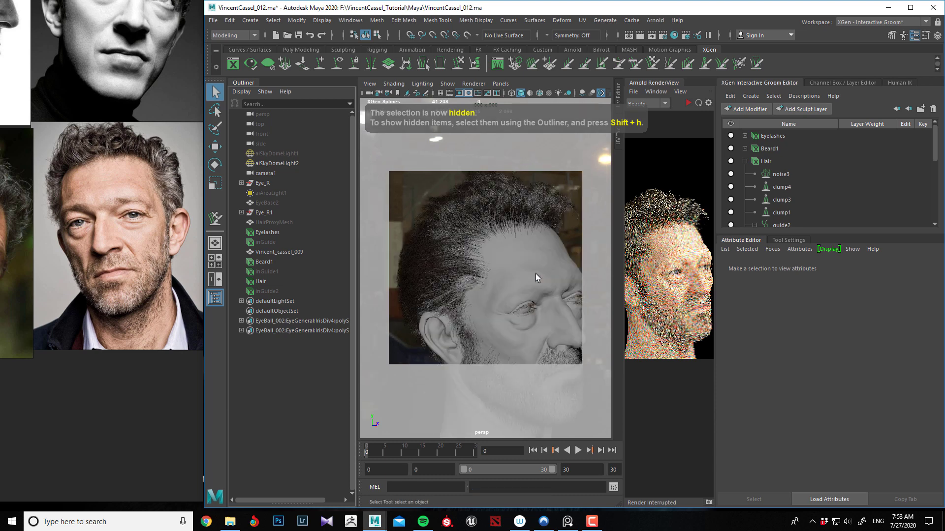
pyautogui.scroll(-5, 535, 273)
pyautogui.keyDown('alt'); pyautogui.moveTo(515, 277); pyautogui.dragTo(508, 271, button='middle'); pyautogui.keyUp('alt')
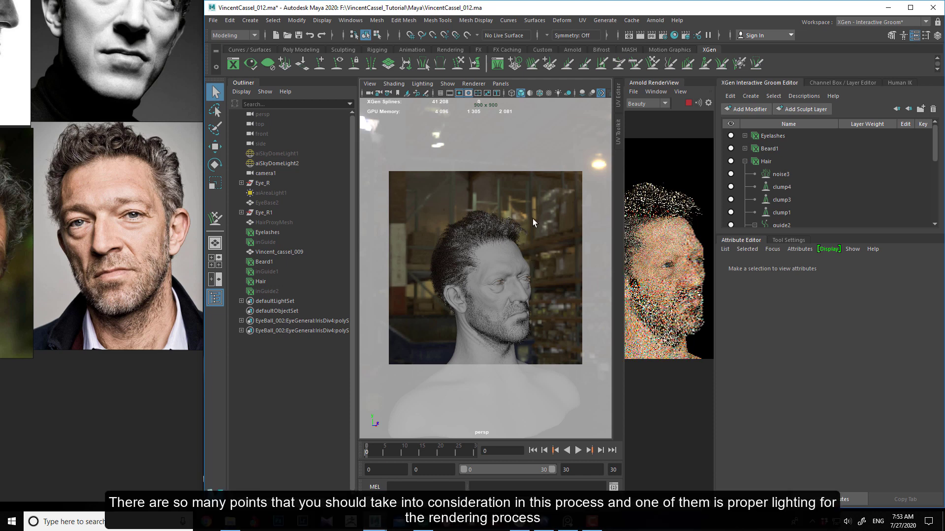
# Inspect the warehouse environment around the bust and select aiSkyDomeLight2 to view its attributes
pyautogui.keyDown('alt'); pyautogui.moveTo(485, 255); pyautogui.dragTo(450, 291, button='right'); pyautogui.keyUp('alt')
pyautogui.scroll(-10, 450, 290)
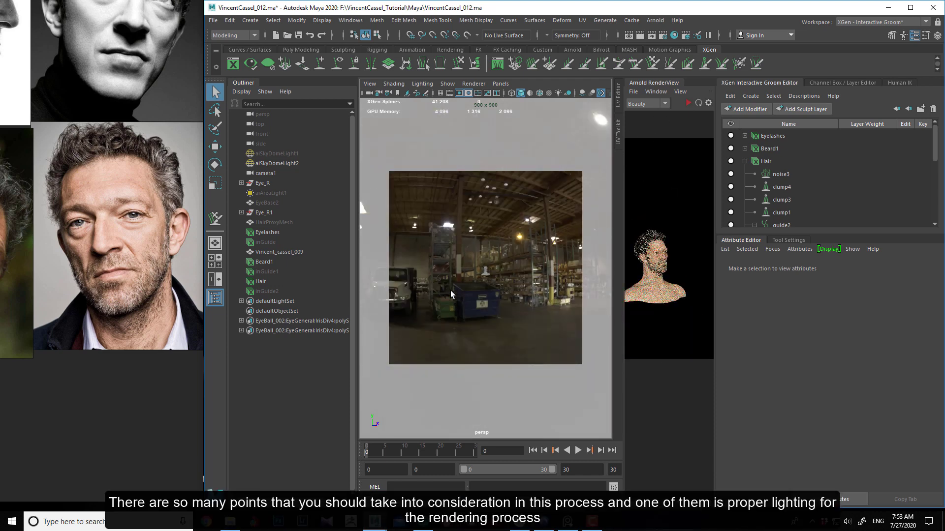
pyautogui.scroll(14, 450, 290)
pyautogui.scroll(-3, 427, 230)
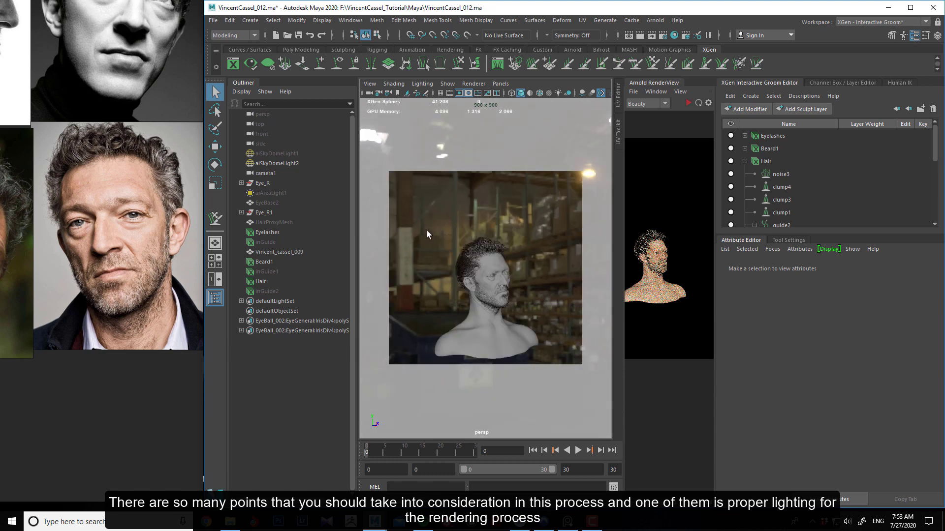
pyautogui.click(427, 229)
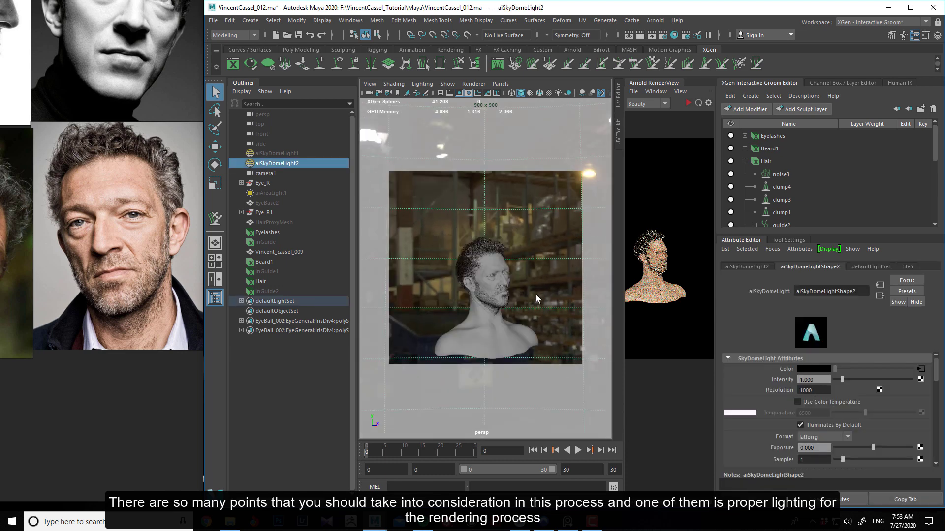
# Render the framed head with only the sky dome lighting and widen the Arnold RenderView to show the full image
pyautogui.scroll(3, 471, 294)
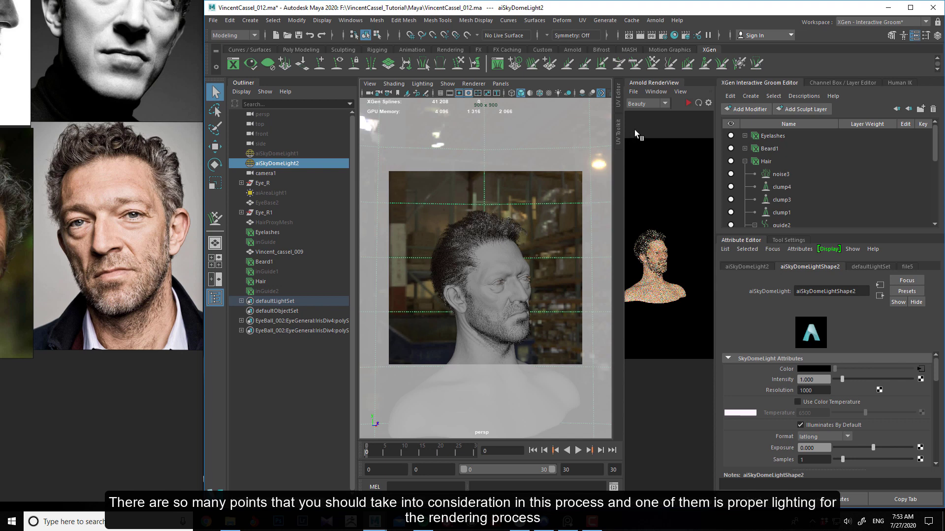
pyautogui.click(687, 104)
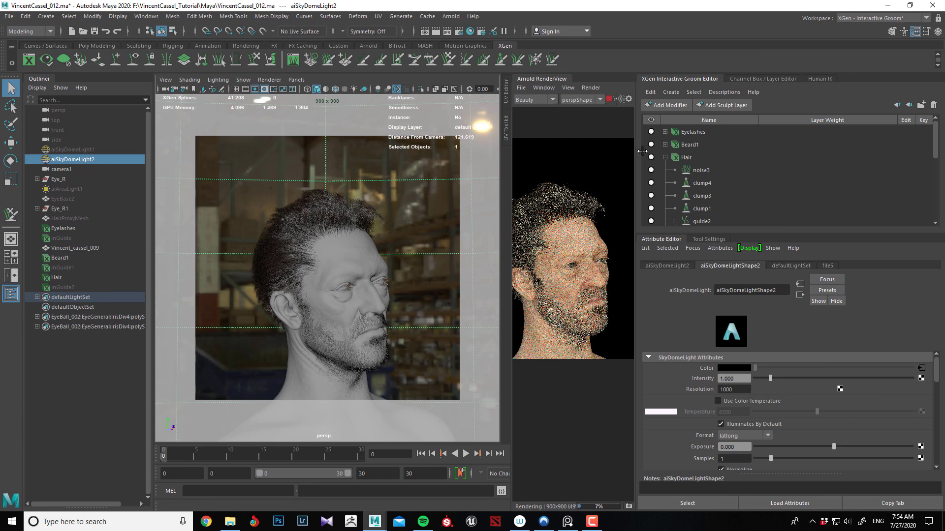
pyautogui.moveTo(643, 151); pyautogui.dragTo(718, 153)
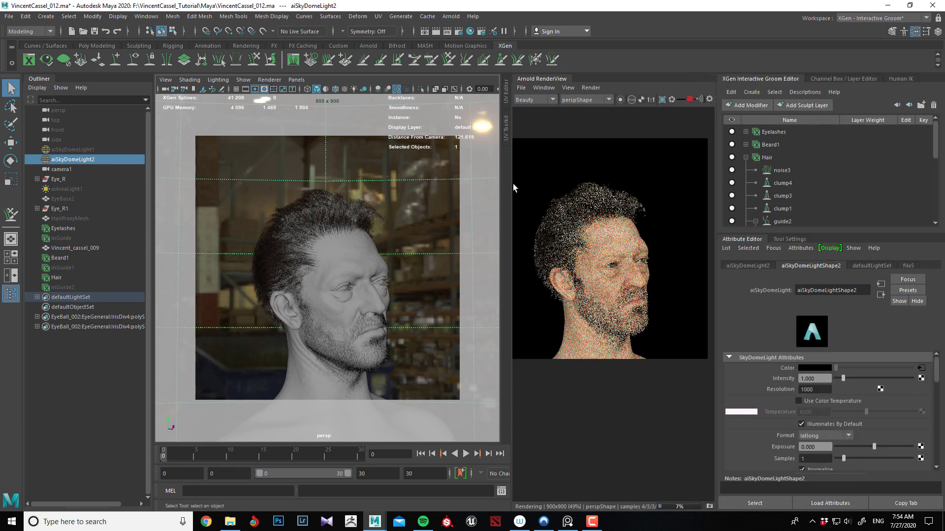
pyautogui.moveTo(513, 184); pyautogui.dragTo(358, 193)
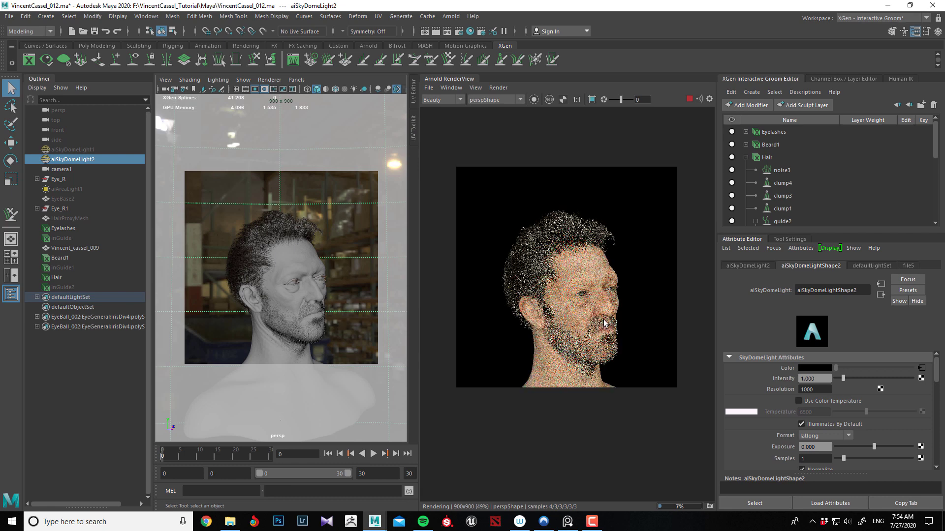
# Examine the noise, hair color and strand detail of the progressing render at several magnifications
pyautogui.scroll(2, 604, 324)
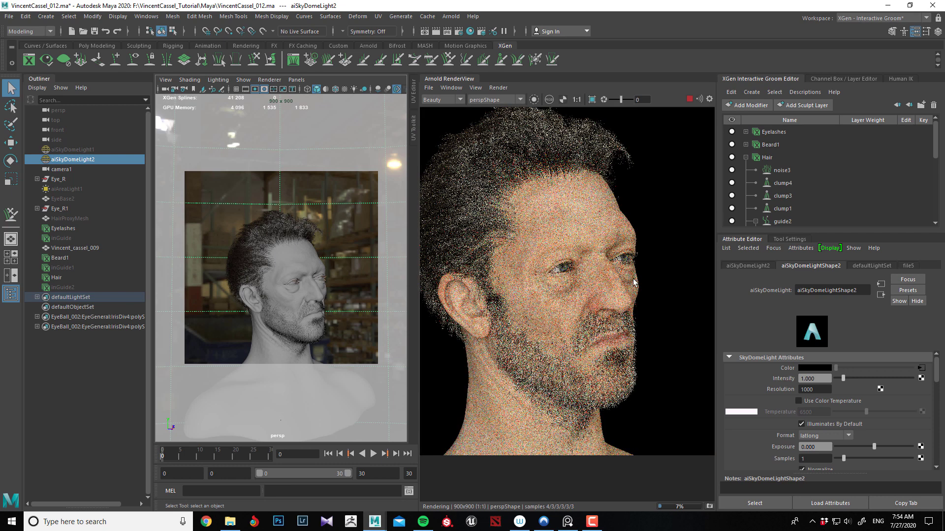
pyautogui.scroll(-2, 575, 231)
pyautogui.scroll(2, 528, 192)
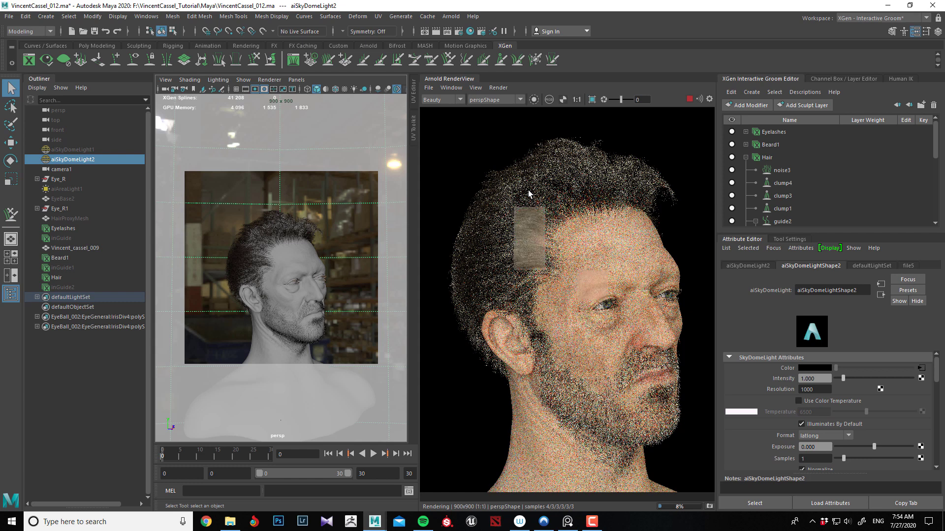
pyautogui.scroll(2, 523, 261)
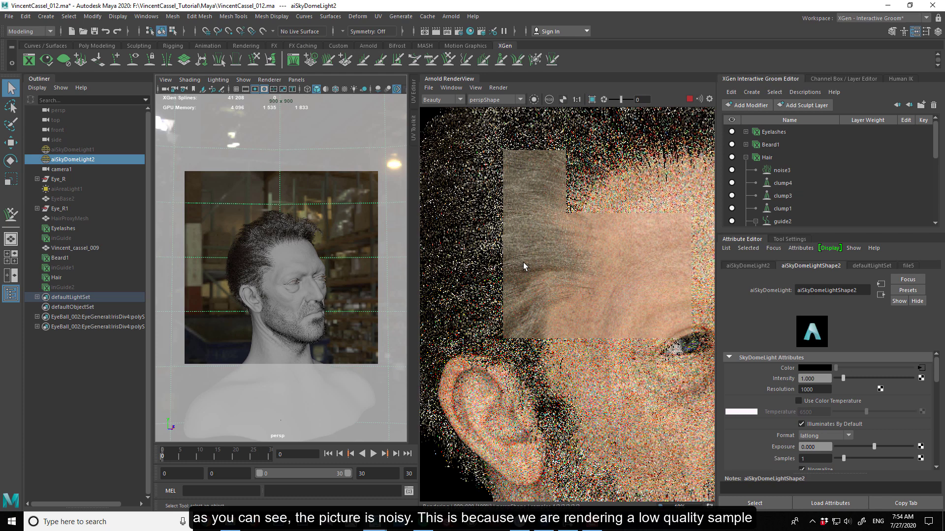
pyautogui.scroll(-1, 524, 262)
pyautogui.scroll(-1, 523, 262)
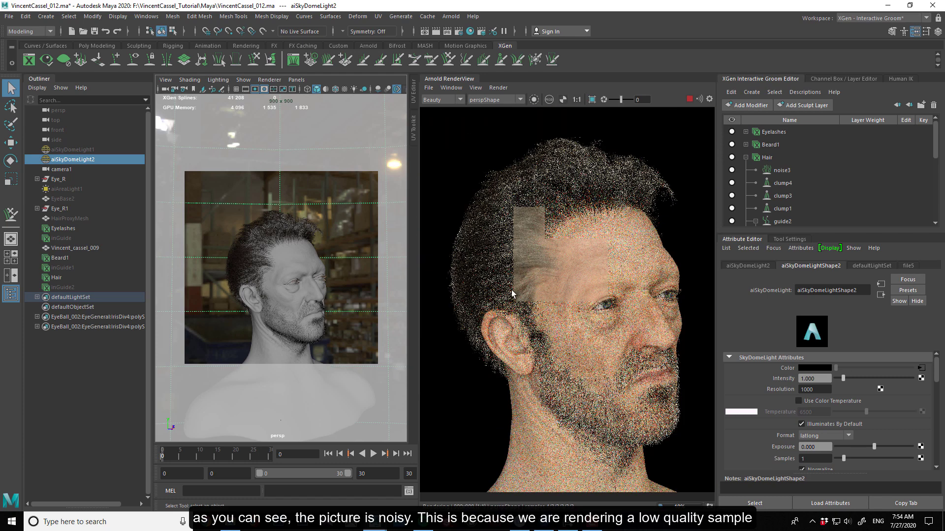
pyautogui.scroll(-1, 512, 294)
pyautogui.scroll(1, 583, 211)
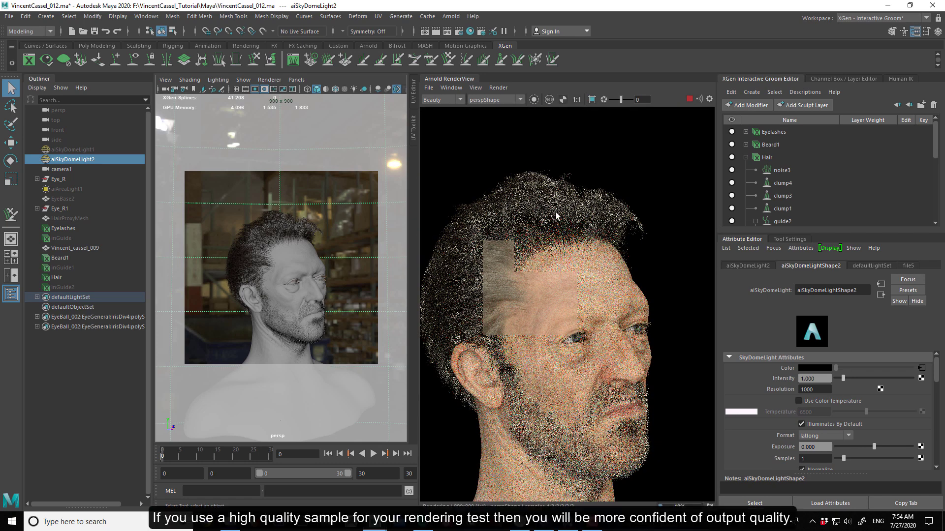
pyautogui.scroll(1, 512, 247)
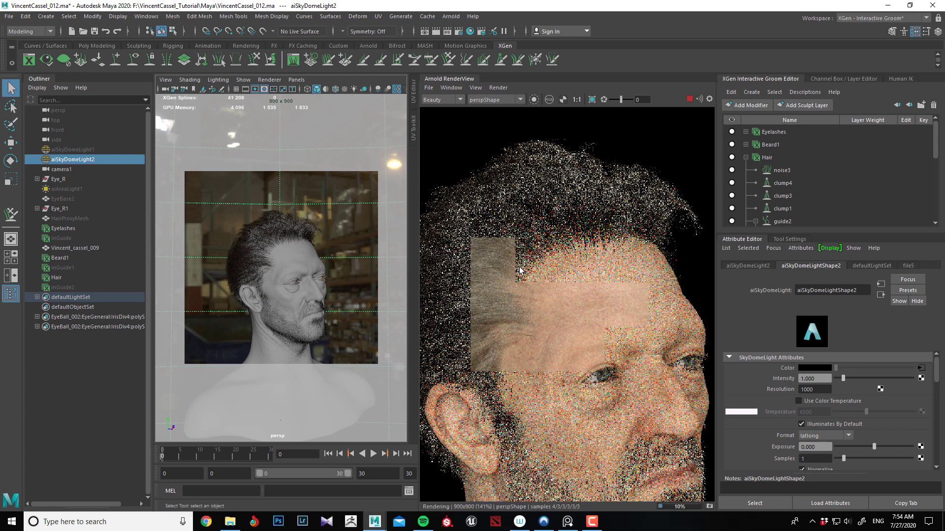
pyautogui.scroll(-3, 542, 301)
pyautogui.scroll(5, 571, 301)
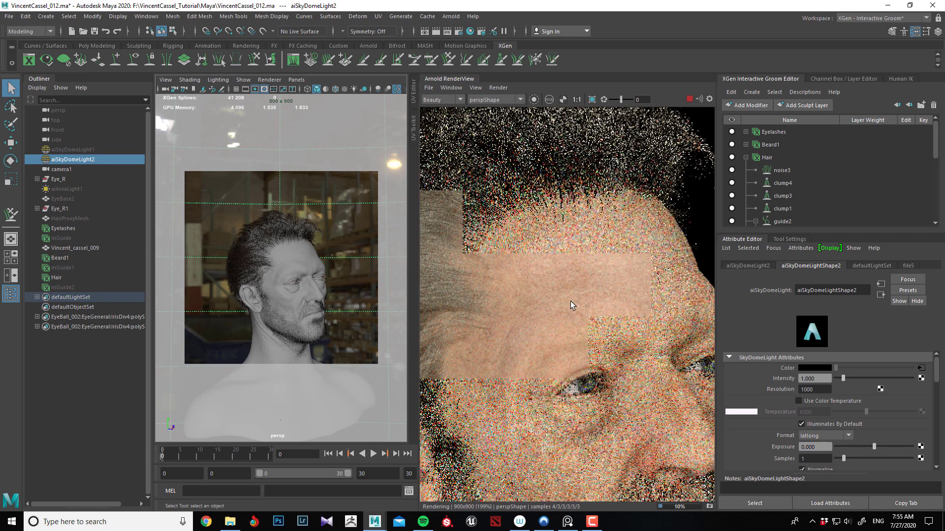
pyautogui.scroll(-4, 583, 260)
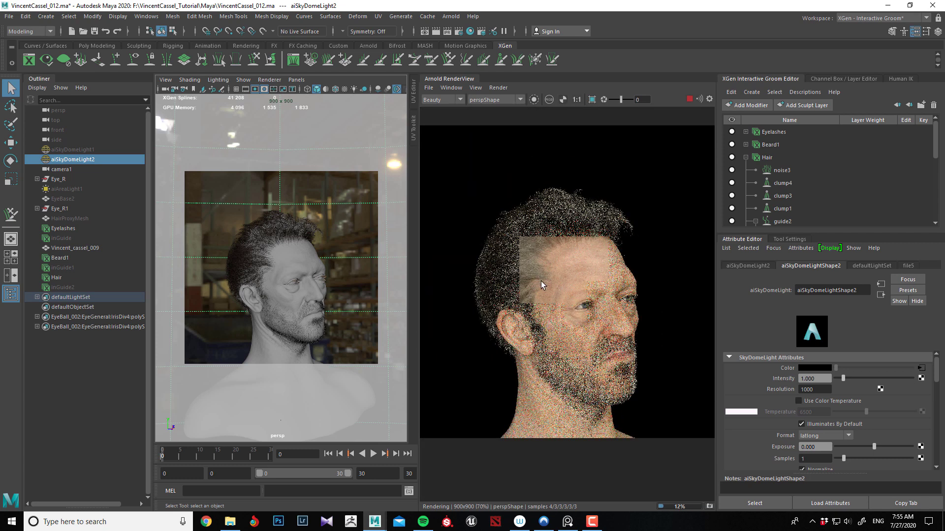
# Examine the hair strands around the temple, hairline and forehead in the progressing render at several magnifications
pyautogui.scroll(2, 541, 281)
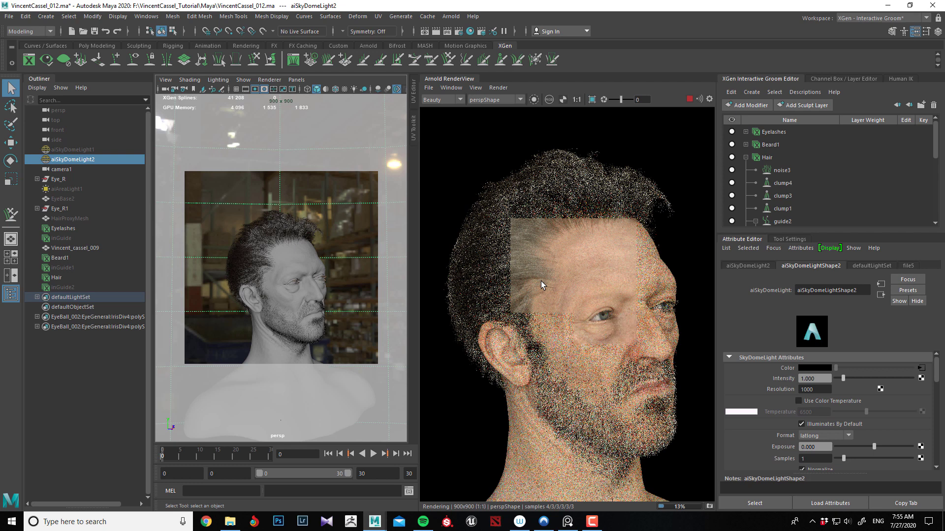
pyautogui.scroll(-2, 542, 282)
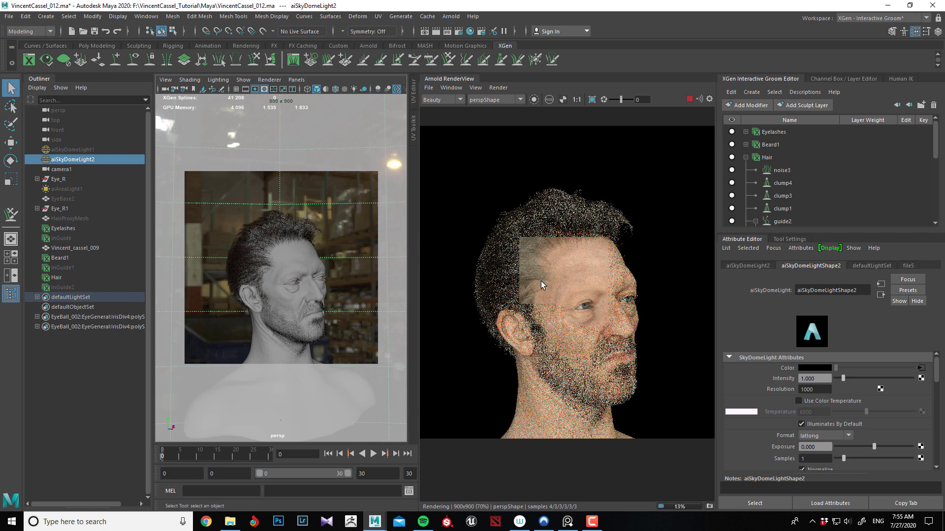
pyautogui.scroll(2, 584, 206)
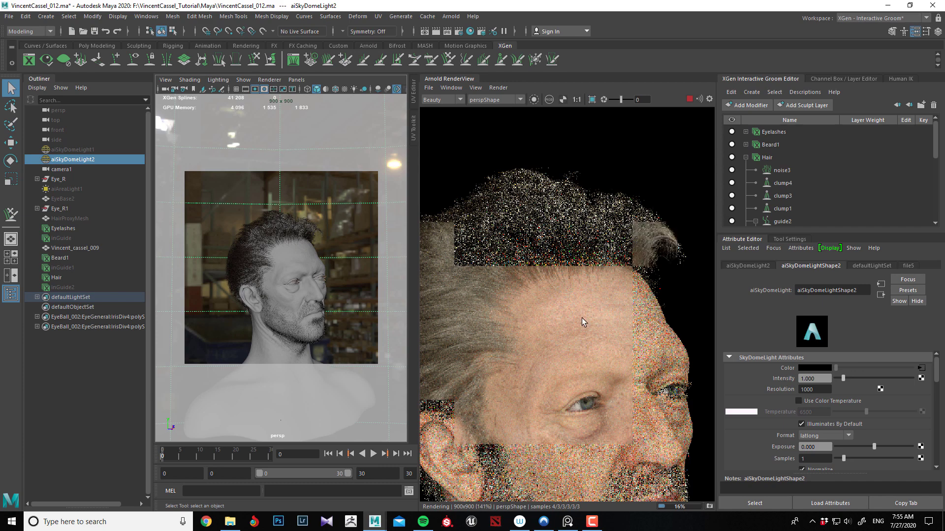
pyautogui.scroll(-2, 582, 318)
pyautogui.scroll(3, 431, 317)
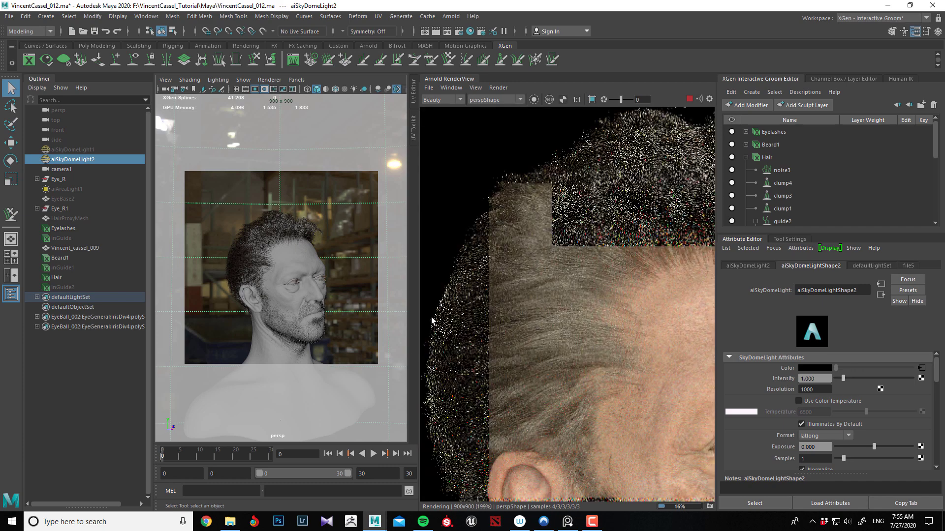
pyautogui.scroll(-3, 431, 317)
pyautogui.scroll(2, 536, 362)
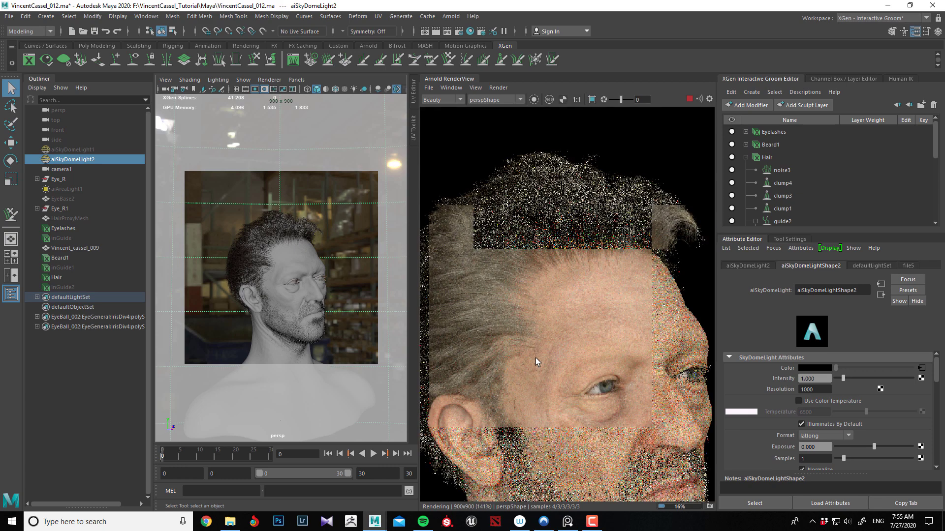
pyautogui.scroll(-1, 541, 347)
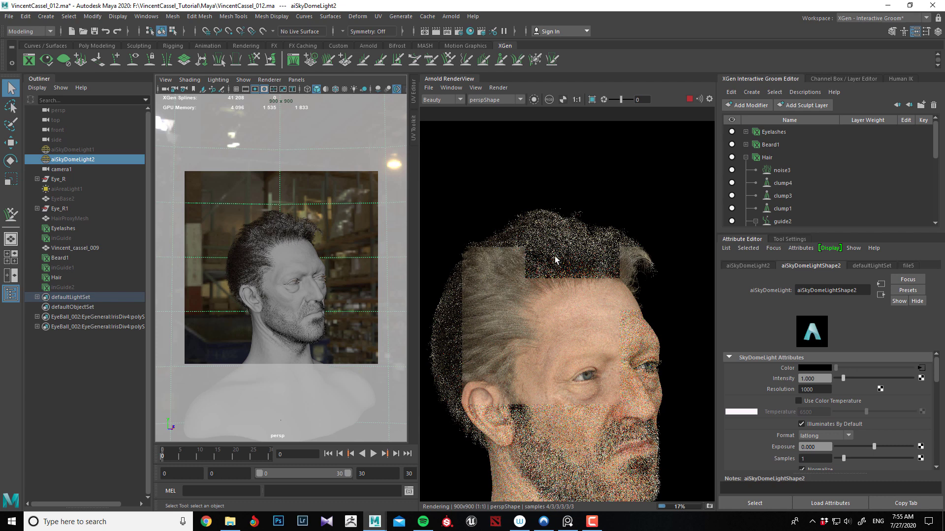
pyautogui.scroll(1, 555, 256)
pyautogui.scroll(-1, 555, 256)
pyautogui.scroll(1, 558, 254)
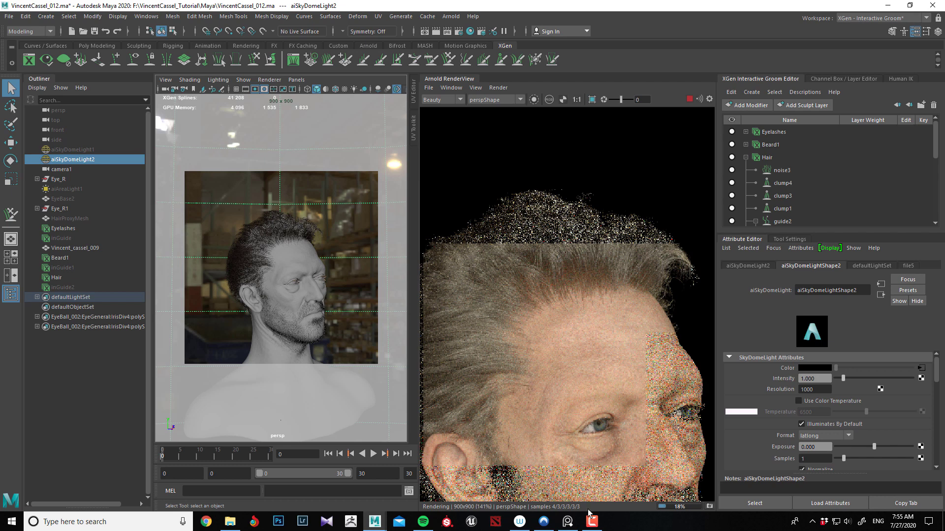
# Check a reference image from the file browser and inspect the rendered hair on the crown, sides and back of the head
pyautogui.click(230, 523)
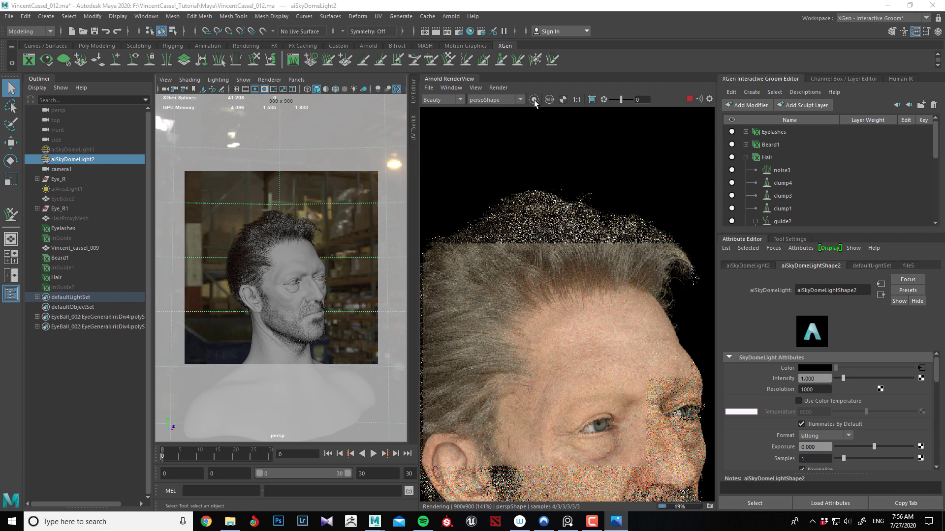
pyautogui.scroll(-3, 595, 255)
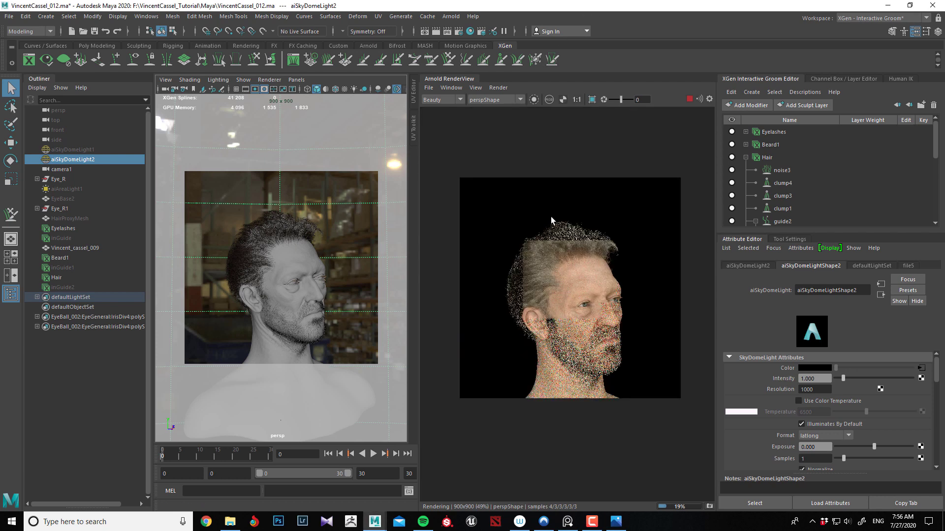
pyautogui.scroll(1, 570, 296)
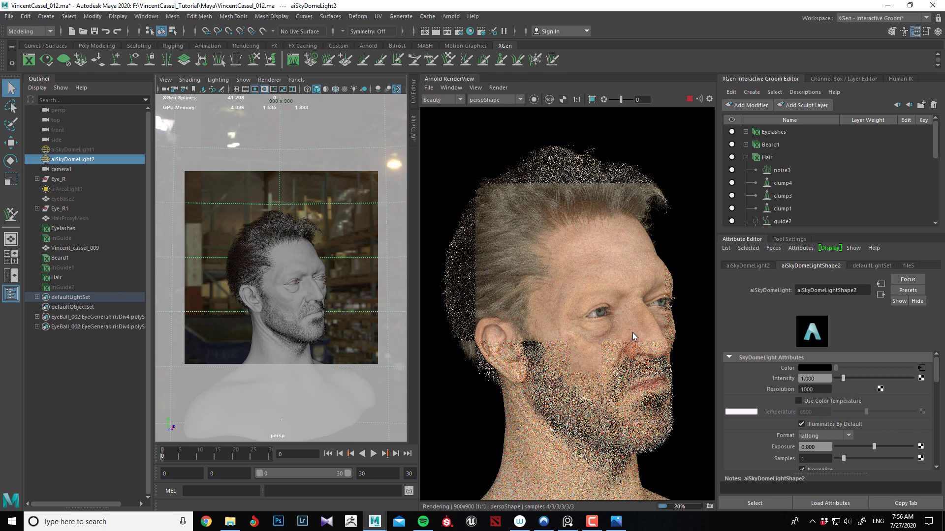
pyautogui.scroll(3, 509, 271)
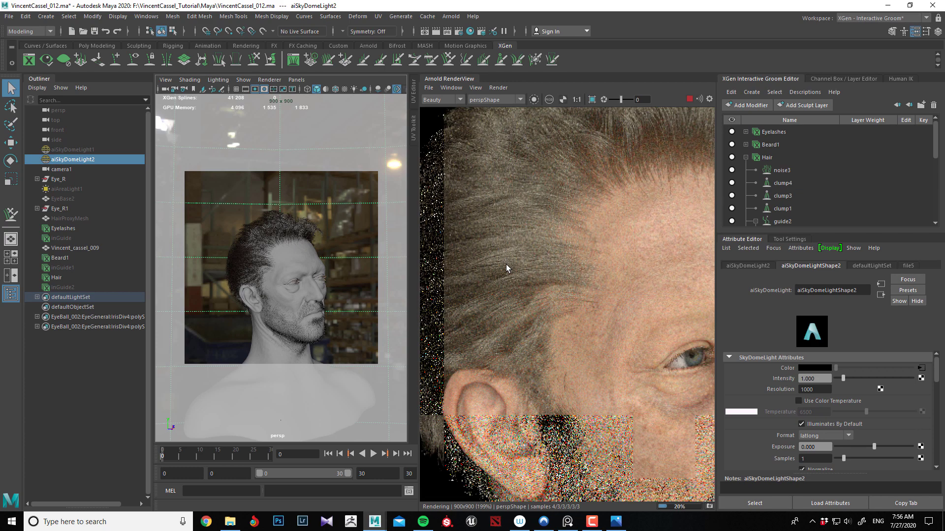
pyautogui.scroll(-3, 504, 266)
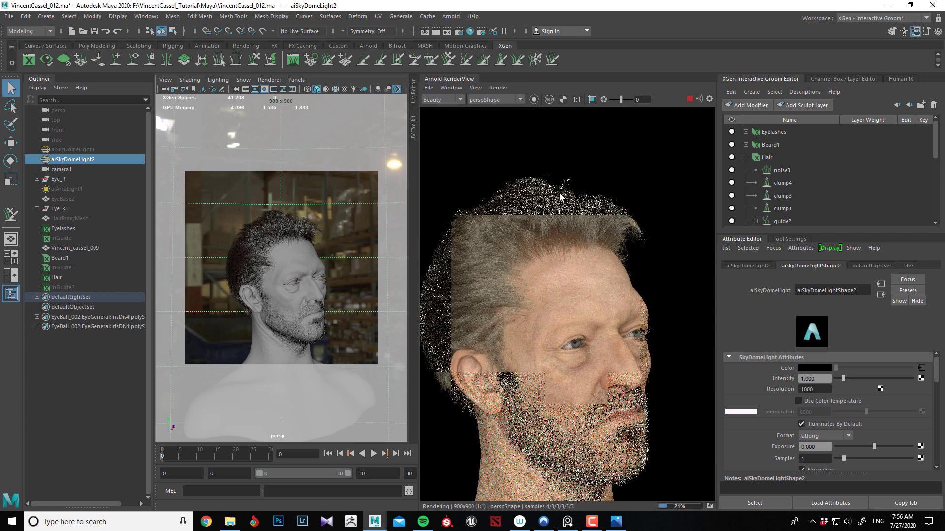
pyautogui.scroll(1, 564, 215)
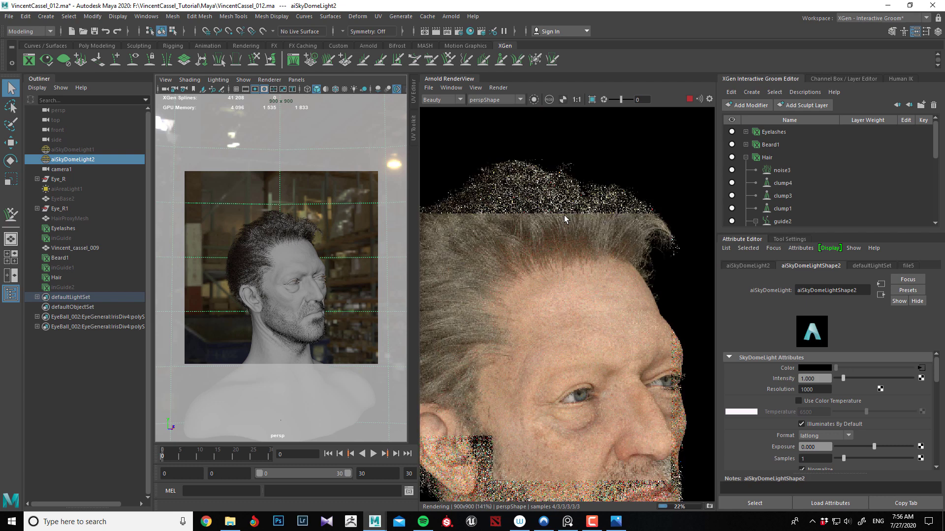
pyautogui.scroll(-1, 608, 239)
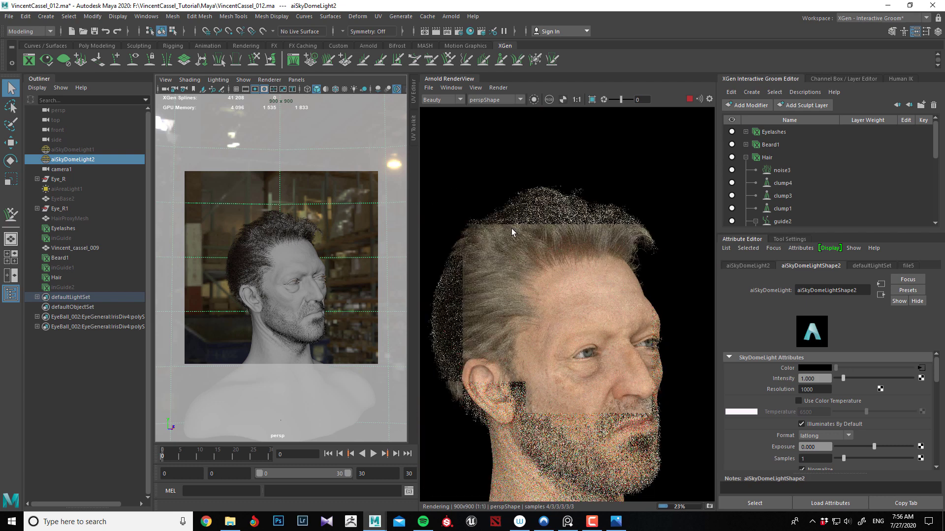
pyautogui.scroll(-1, 616, 252)
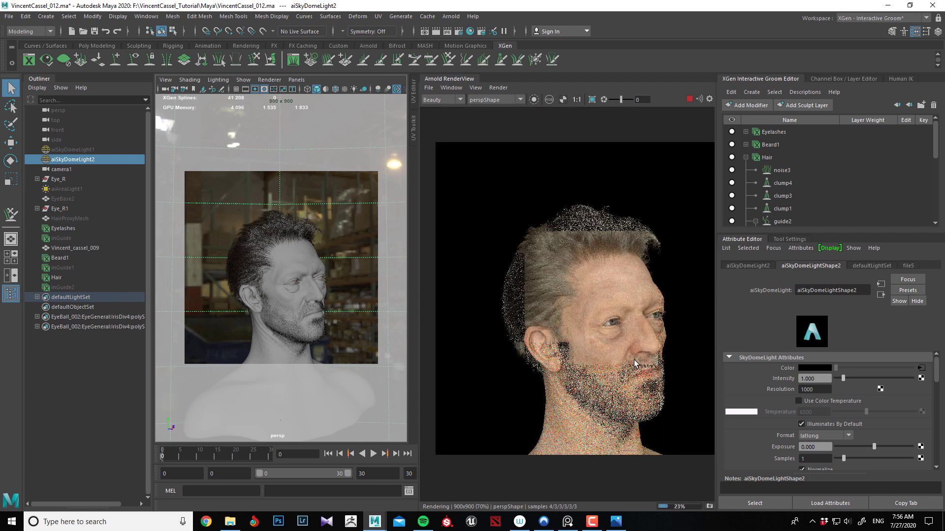
pyautogui.scroll(1, 642, 375)
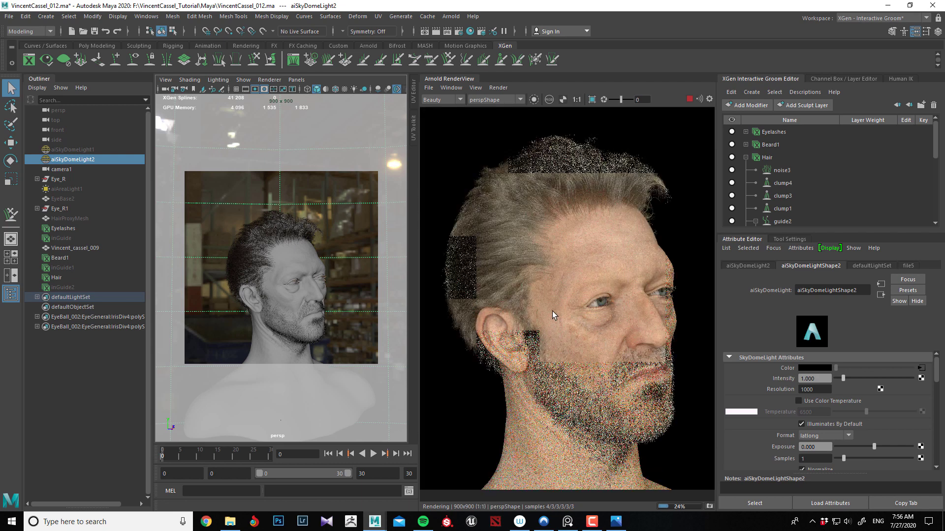
pyautogui.scroll(-1, 552, 311)
pyautogui.scroll(1, 544, 212)
pyautogui.scroll(1, 545, 206)
pyautogui.scroll(-1, 545, 206)
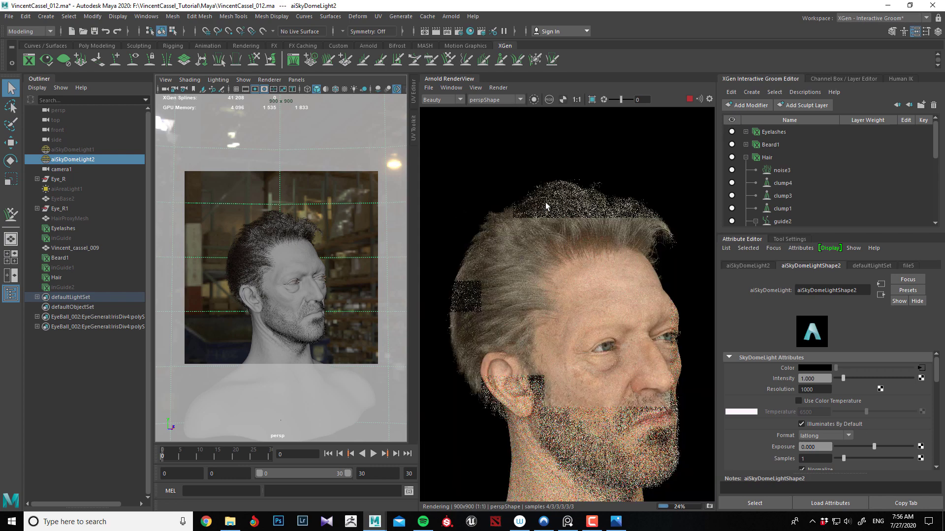
pyautogui.scroll(1, 597, 231)
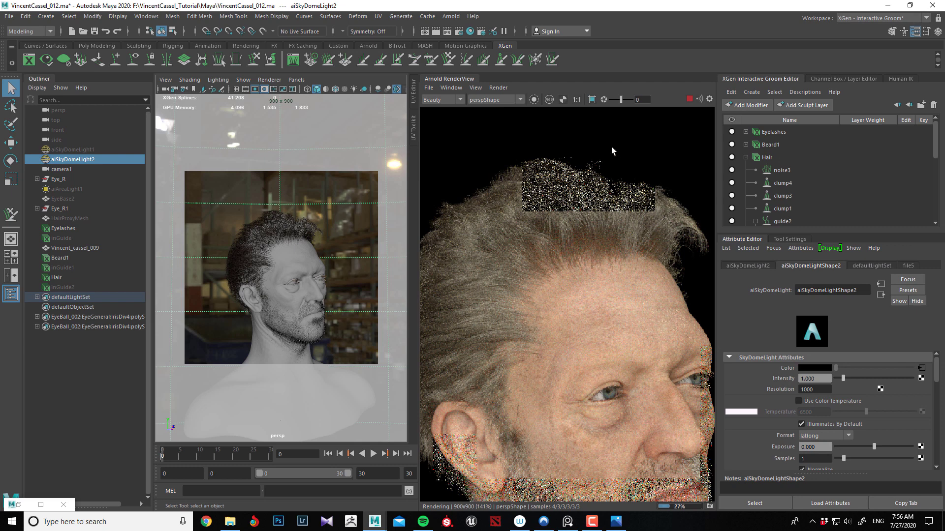
# Stop the Arnold render, widen the viewport beside it and frame the groomed head closer
pyautogui.click(690, 100)
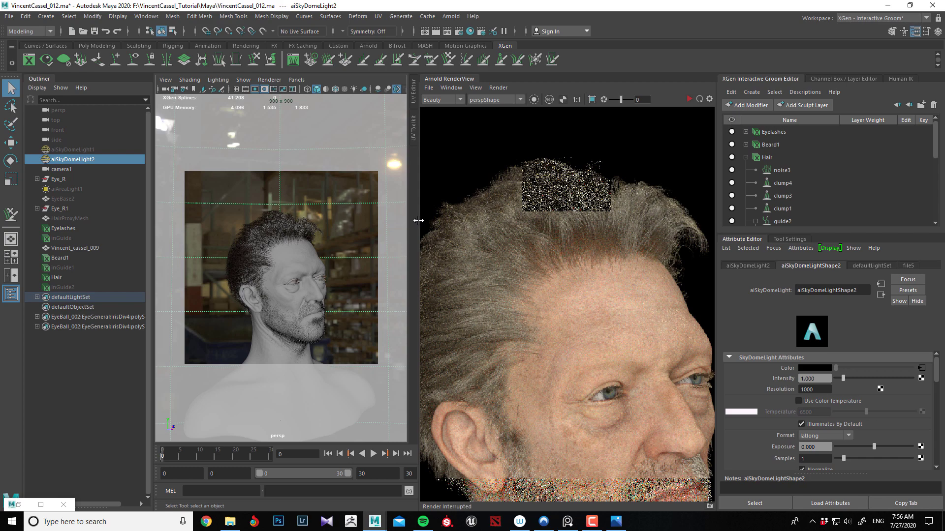
pyautogui.moveTo(418, 220); pyautogui.dragTo(484, 221)
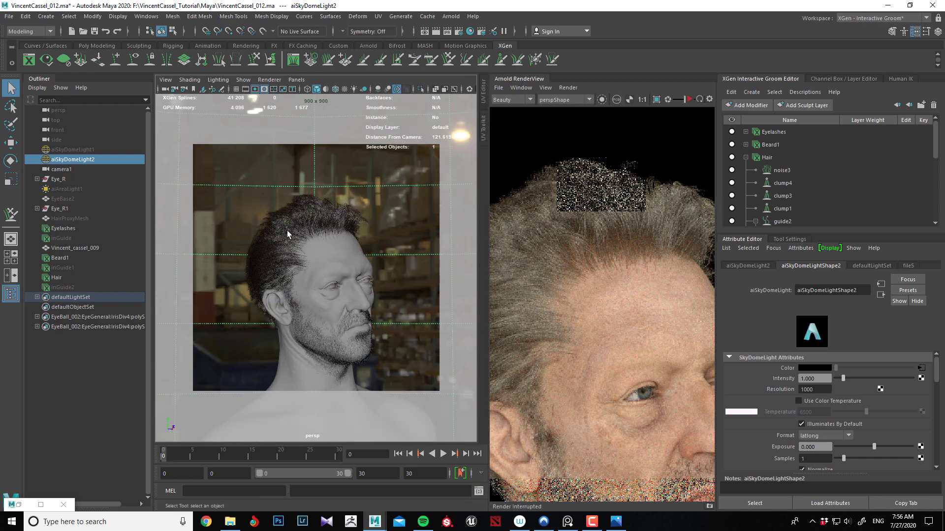
pyautogui.scroll(4, 288, 229)
pyautogui.scroll(-3, 653, 244)
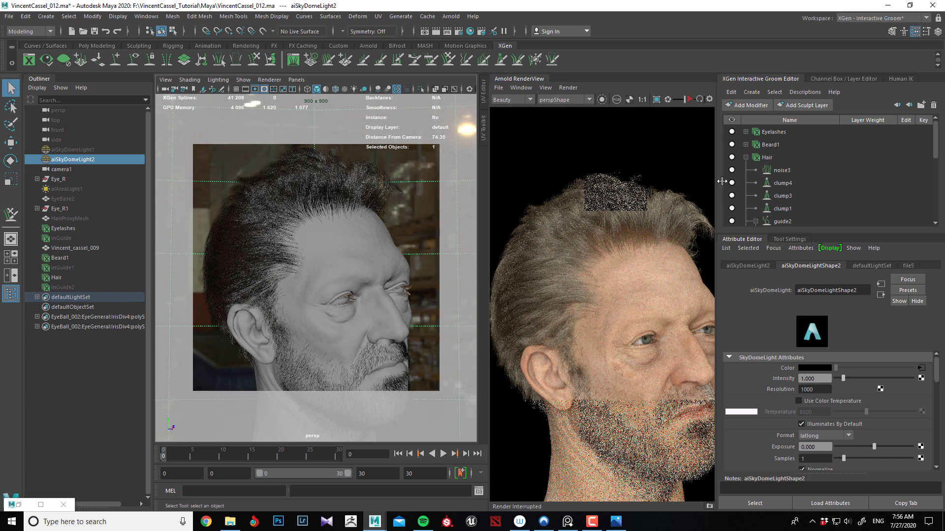
# Select the Hair description's clump4 modifier and review its clump scale, points, map and advanced shape settings
pyautogui.click(781, 157)
pyautogui.click(786, 183)
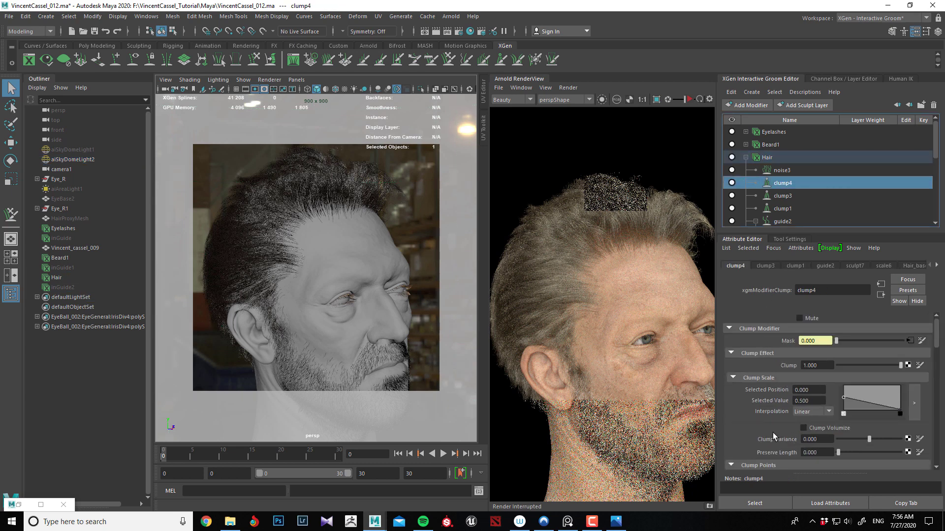
pyautogui.scroll(-1, 773, 432)
pyautogui.scroll(-4, 783, 408)
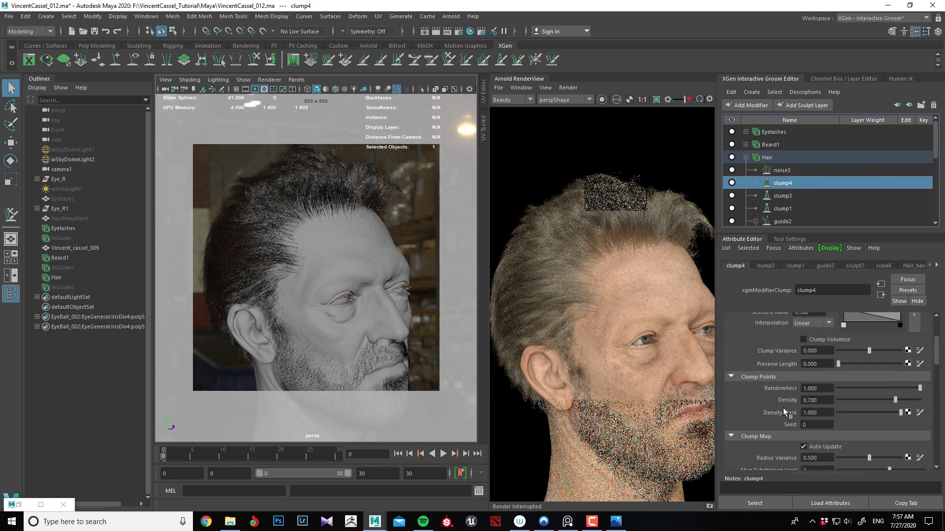
pyautogui.scroll(2, 783, 408)
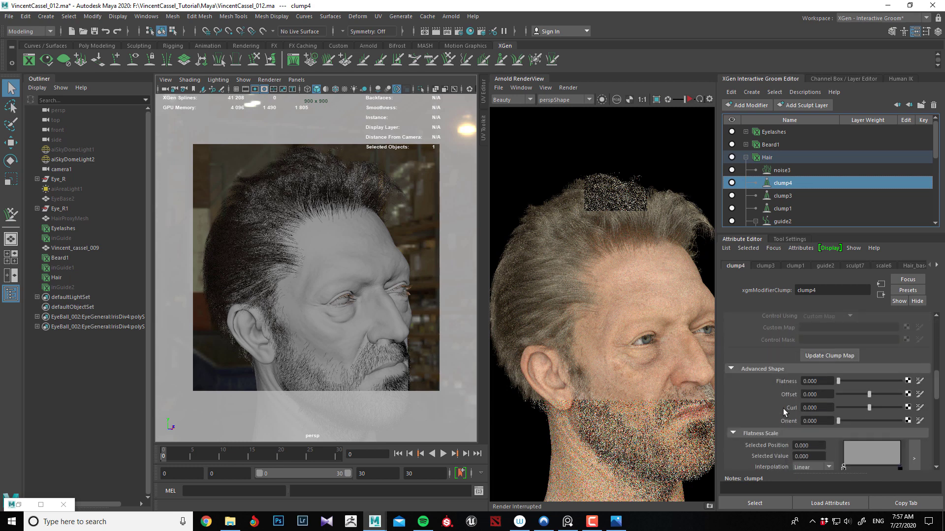
pyautogui.scroll(1, 781, 406)
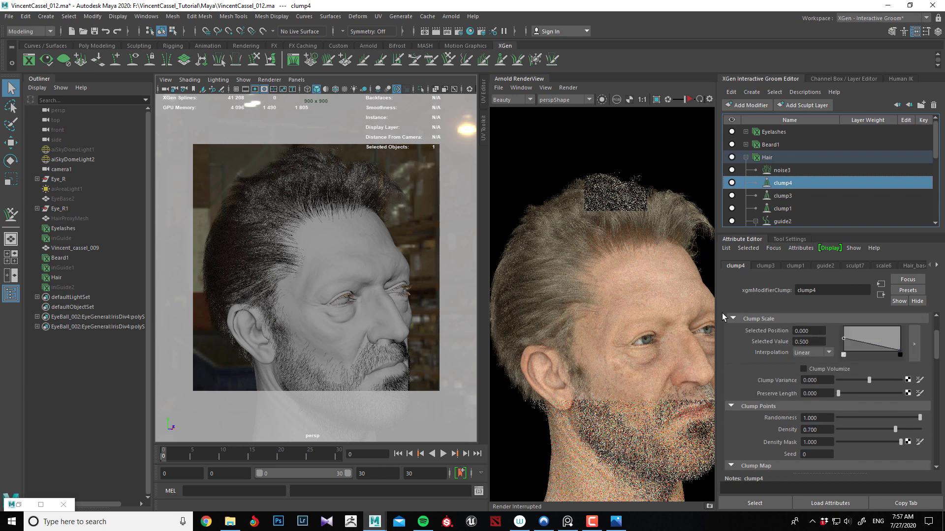
# Mute the Hair description's noise3 modifier and set the Offset of clump4 to 0.5
pyautogui.click(732, 171)
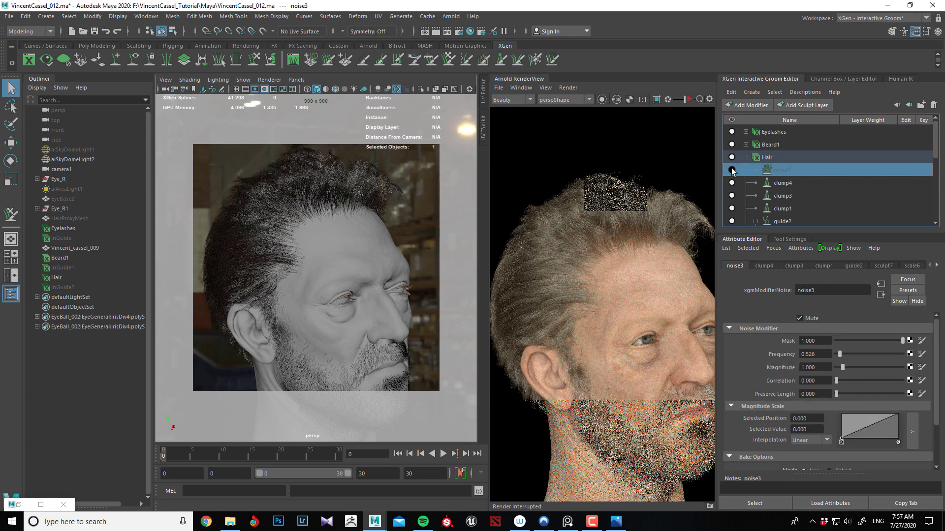
pyautogui.click(785, 185)
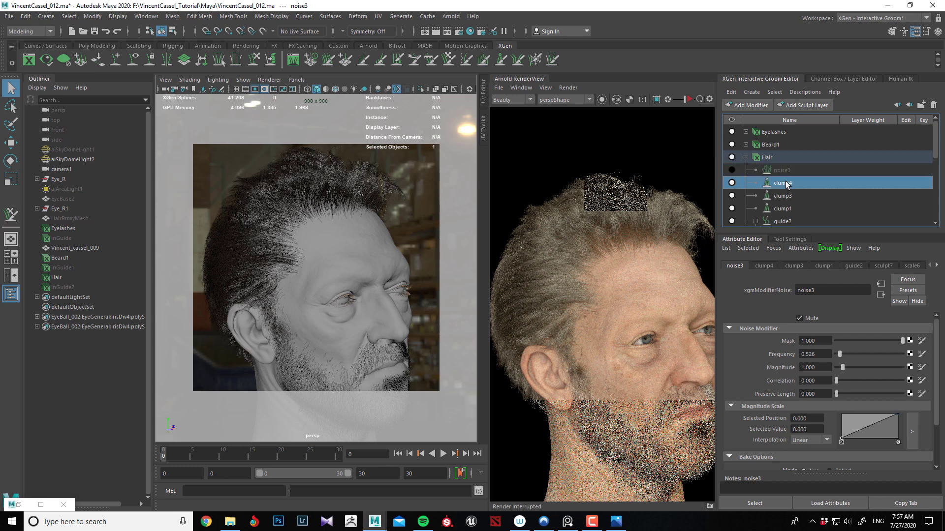
pyautogui.scroll(-5, 750, 415)
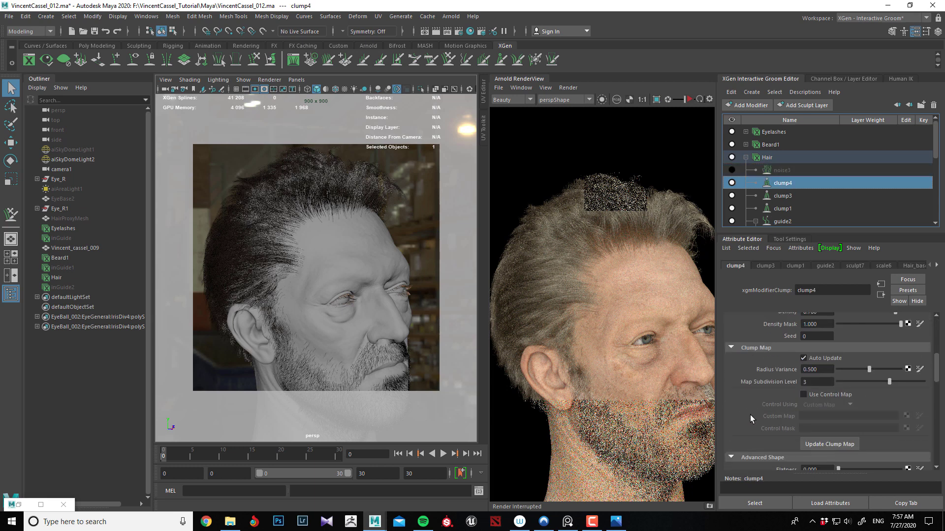
pyautogui.scroll(-4, 767, 403)
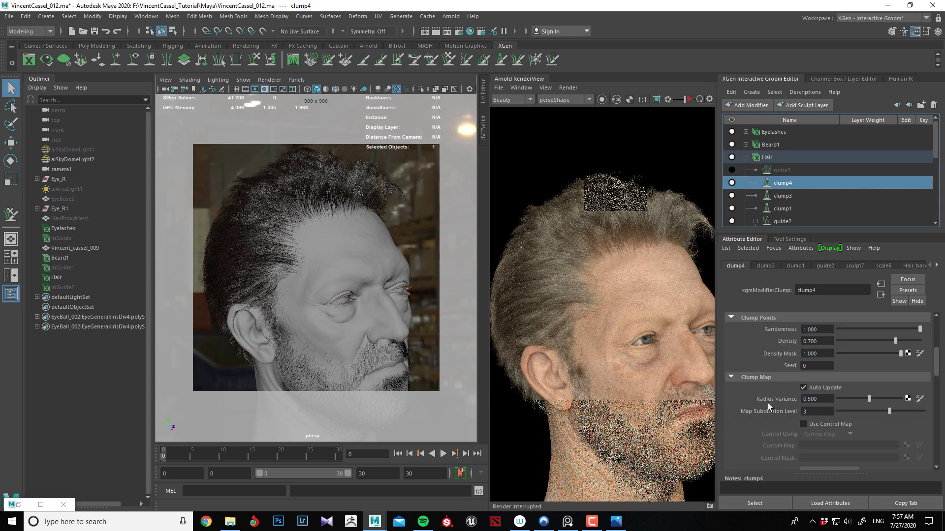
pyautogui.scroll(-3, 768, 403)
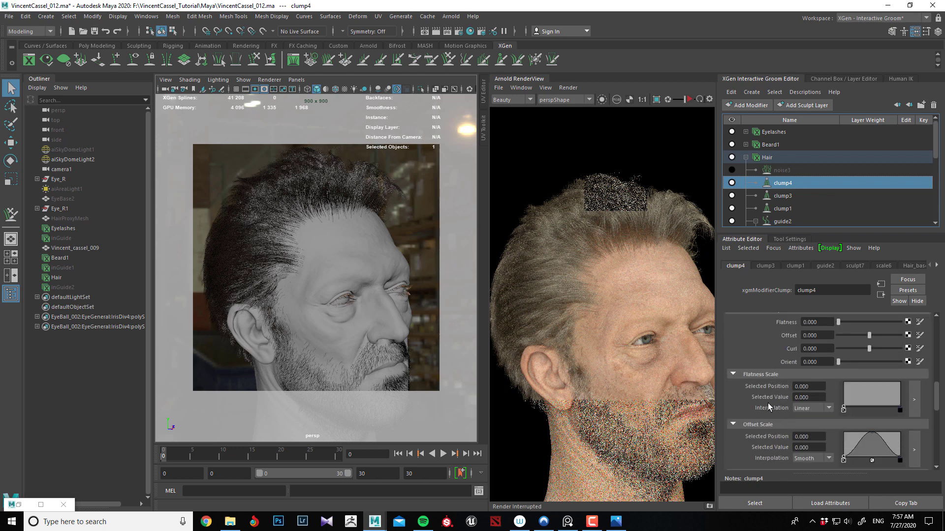
pyautogui.click(820, 334)
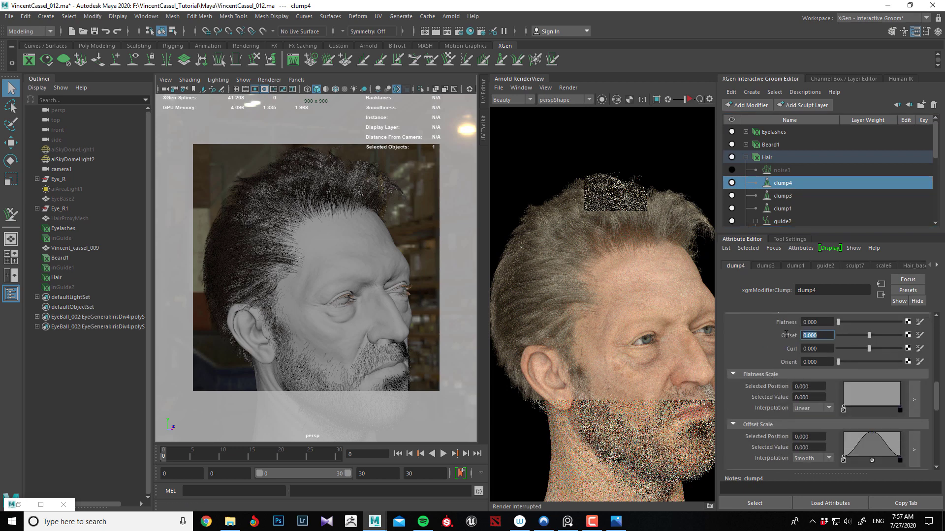
pyautogui.write('0.5')
pyautogui.press('Return')
# Set clump4's Curl to 1.000 and its Curl Scale value at position 1.000 to 0.940
pyautogui.keyDown('alt'); pyautogui.moveTo(375, 317); pyautogui.dragTo(364, 291); pyautogui.keyUp('alt')
pyautogui.keyDown('alt'); pyautogui.moveTo(363, 290); pyautogui.dragTo(408, 292, button='right'); pyautogui.keyUp('alt')
pyautogui.keyDown('alt'); pyautogui.moveTo(408, 293); pyautogui.dragTo(362, 294, button='middle'); pyautogui.keyUp('alt')
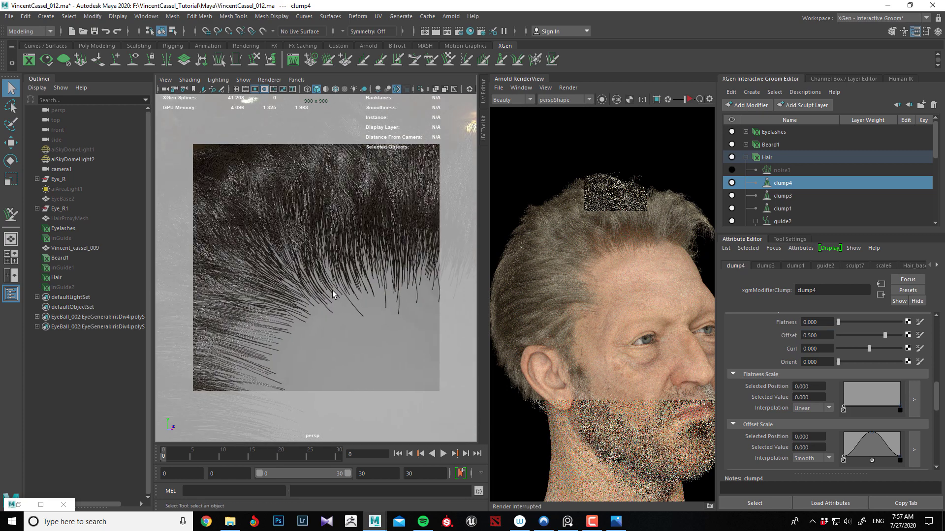
pyautogui.keyDown('alt'); pyautogui.moveTo(362, 294); pyautogui.dragTo(334, 296, button='right'); pyautogui.keyUp('alt')
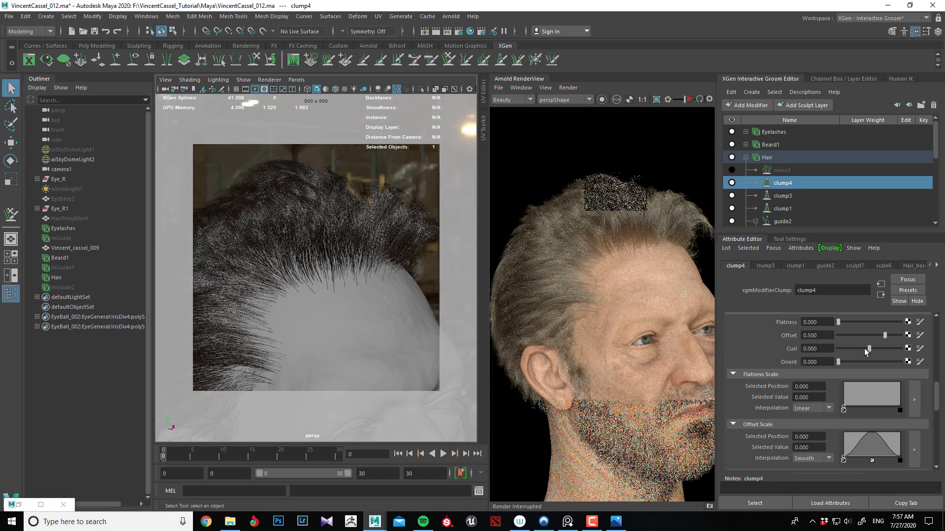
pyautogui.scroll(-2, 846, 421)
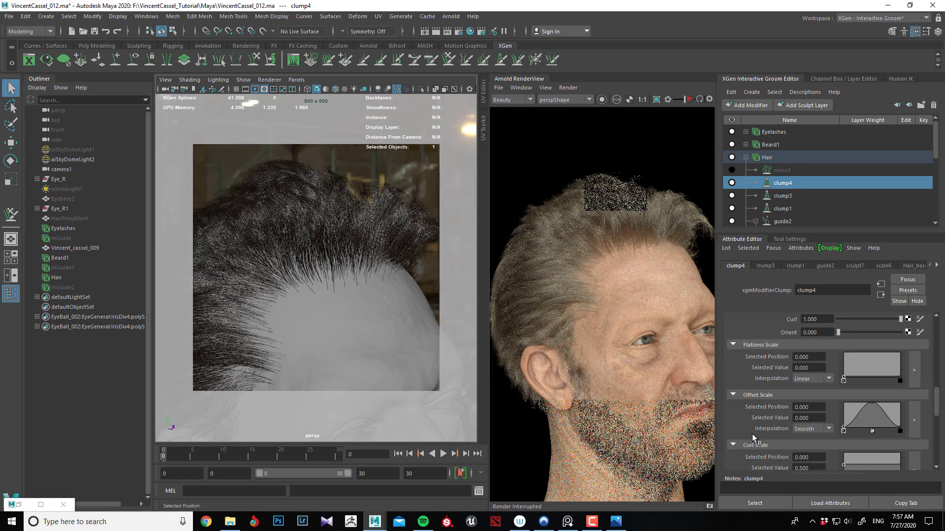
pyautogui.moveTo(901, 439); pyautogui.dragTo(905, 426)
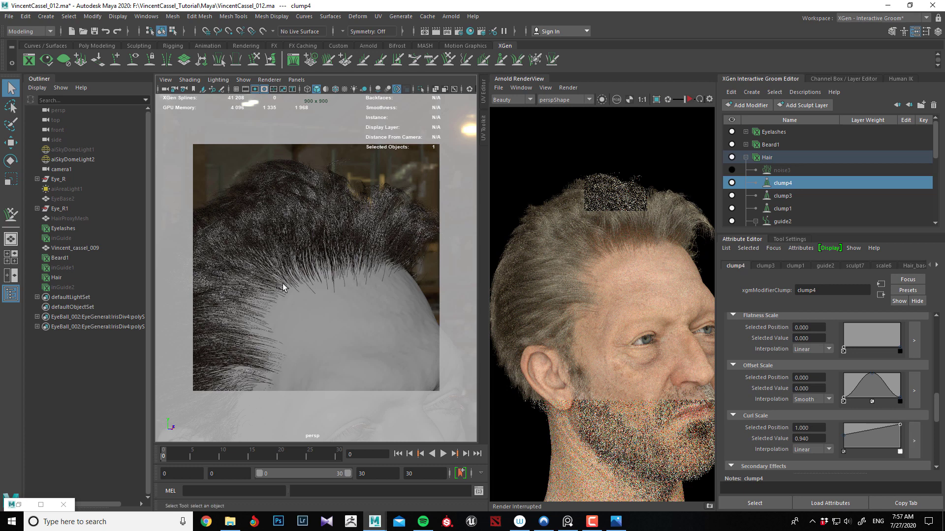
# Compare the hair with the clump4 modifier off and on, viewing the hairline and the front of the head
pyautogui.click(732, 183)
pyautogui.click(732, 183)
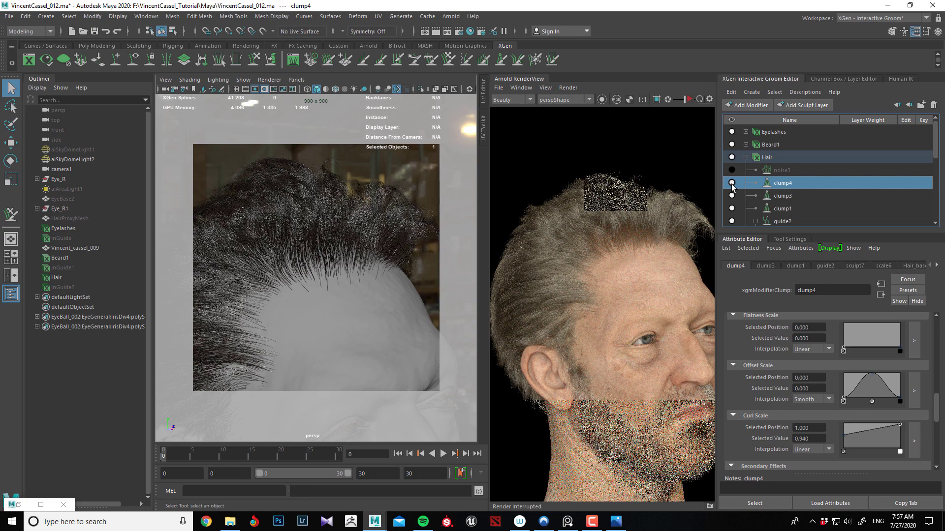
pyautogui.keyDown('alt'); pyautogui.moveTo(316, 274); pyautogui.dragTo(348, 295); pyautogui.keyUp('alt')
pyautogui.keyDown('alt'); pyautogui.moveTo(347, 296); pyautogui.dragTo(309, 281, button='right'); pyautogui.keyUp('alt')
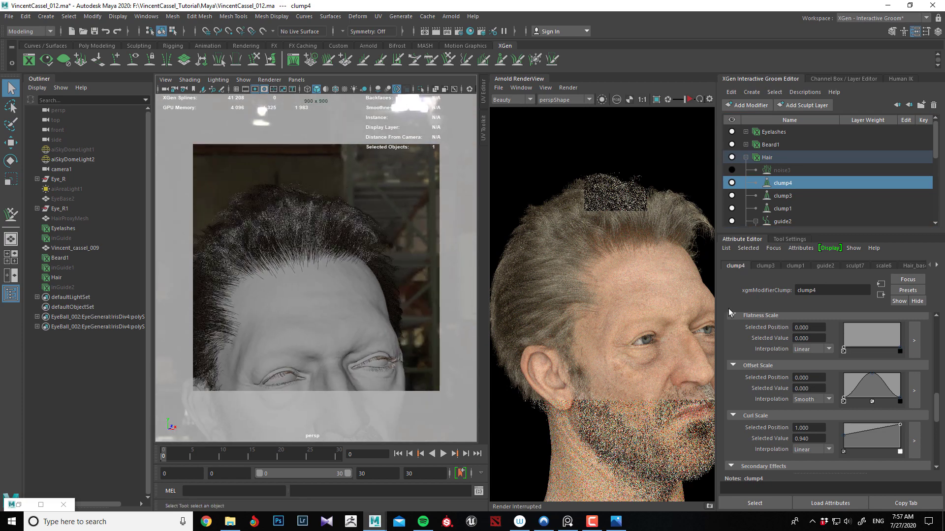
pyautogui.click(731, 183)
pyautogui.click(732, 183)
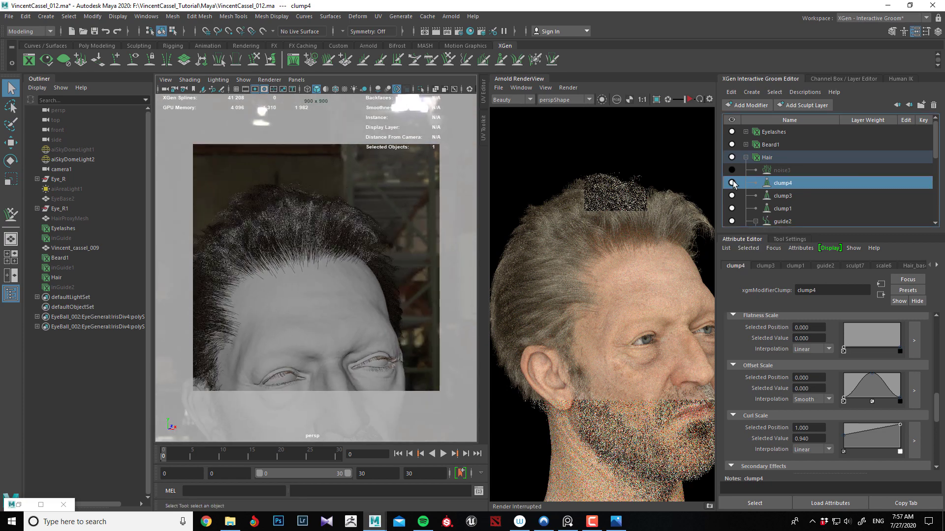
pyautogui.click(732, 183)
pyautogui.click(732, 182)
# Compare the hair with the clump3 modifier off and on, viewing the front and side of the head
pyautogui.click(731, 197)
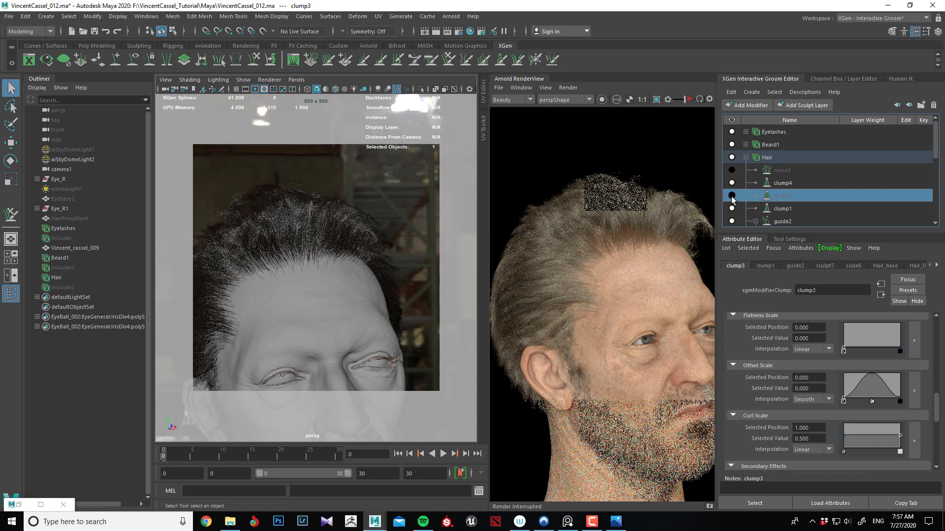
pyautogui.click(732, 198)
pyautogui.keyDown('alt'); pyautogui.moveTo(296, 312); pyautogui.dragTo(413, 310); pyautogui.keyUp('alt')
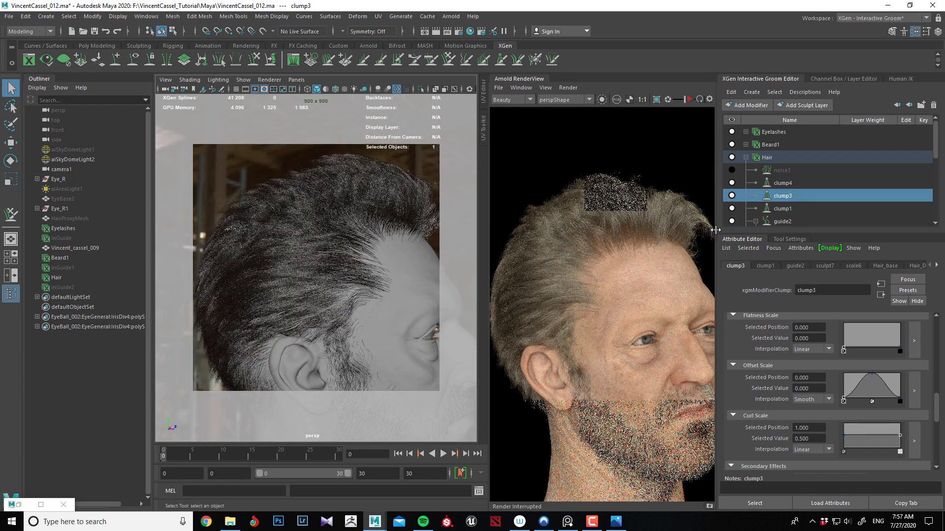
pyautogui.click(731, 196)
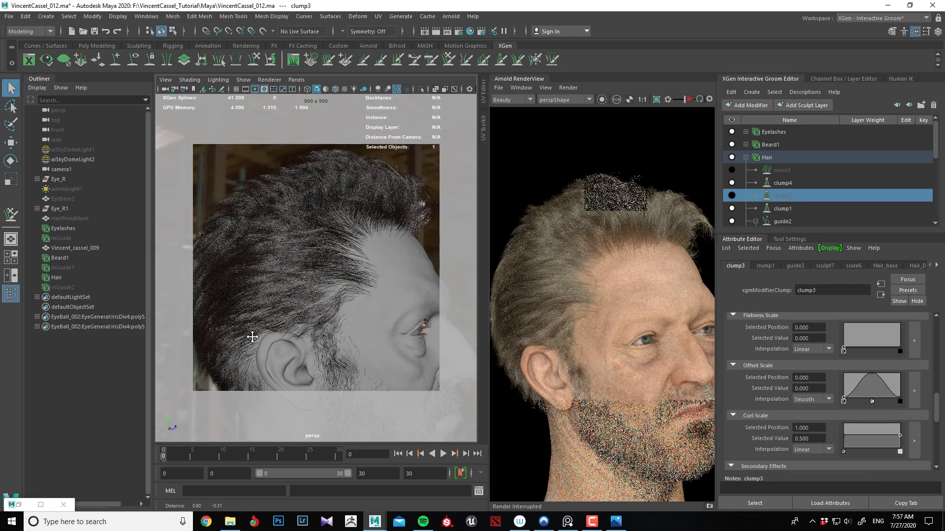
pyautogui.click(732, 196)
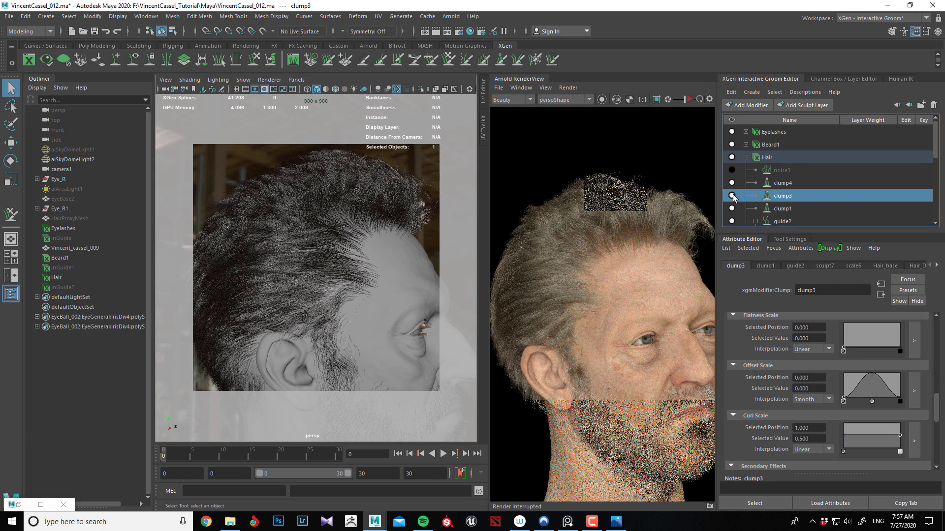
# Check clump4's mask setting and compare the hair with the noise3 modifier on and off
pyautogui.click(788, 183)
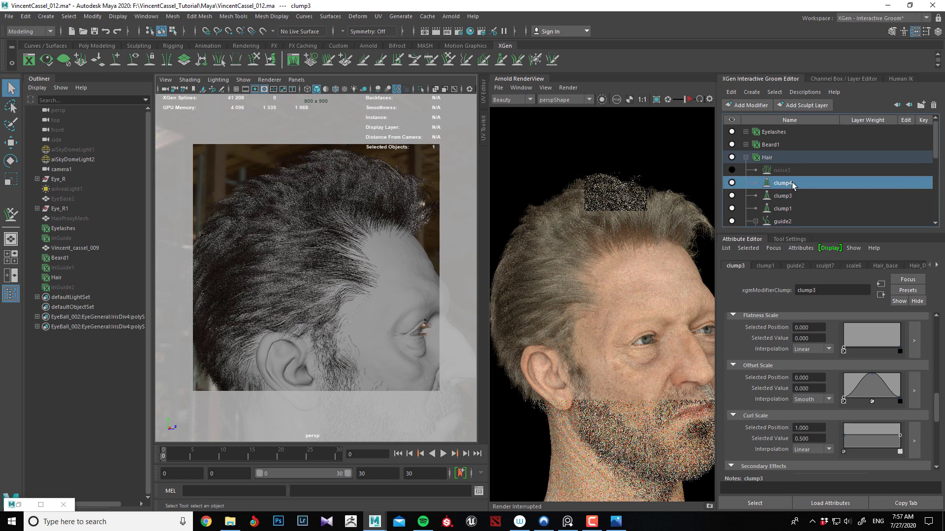
pyautogui.scroll(5, 813, 366)
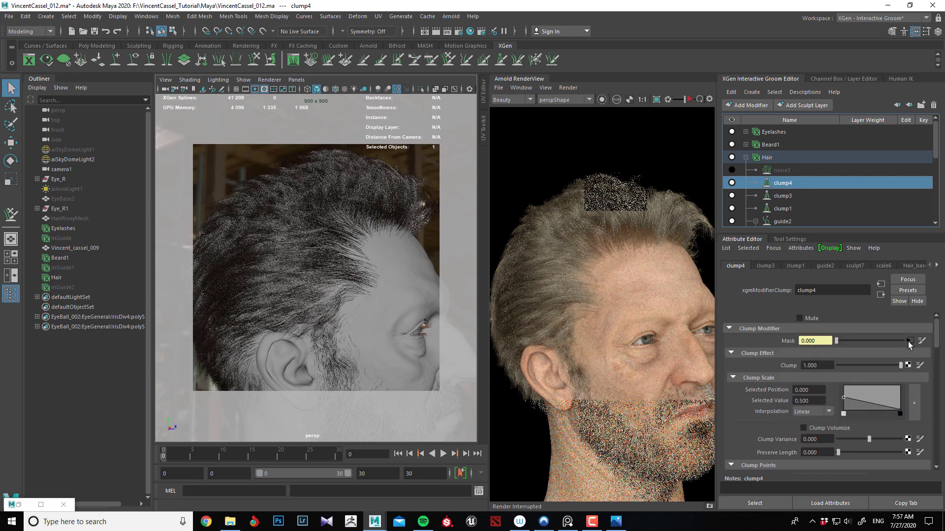
pyautogui.moveTo(211, 304)
pyautogui.keyDown('alt'); pyautogui.mouseDown()
pyautogui.moveTo(187, 303)
pyautogui.moveTo(204, 315)
pyautogui.mouseUp(); pyautogui.keyUp('alt')
pyautogui.click(731, 170)
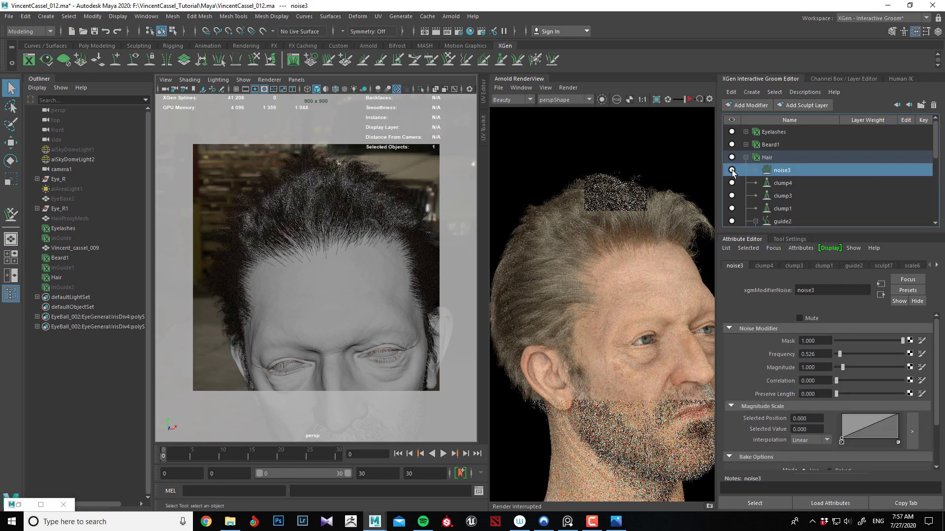
pyautogui.click(731, 171)
pyautogui.keyDown('alt'); pyautogui.moveTo(329, 292); pyautogui.dragTo(335, 323); pyautogui.keyUp('alt')
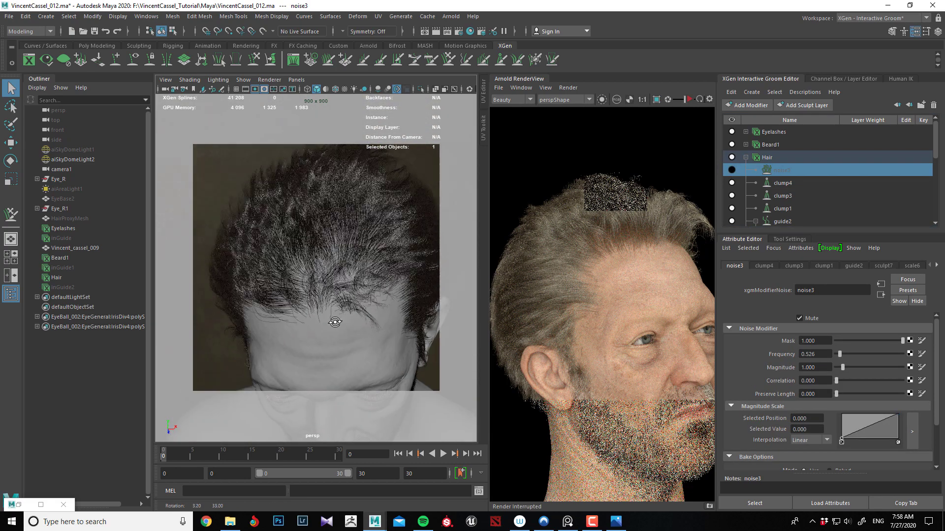
# Mute and unmute clump4 repeatedly to examine its effect on the hair at the top of the head
pyautogui.click(731, 183)
pyautogui.click(732, 184)
pyautogui.click(732, 184)
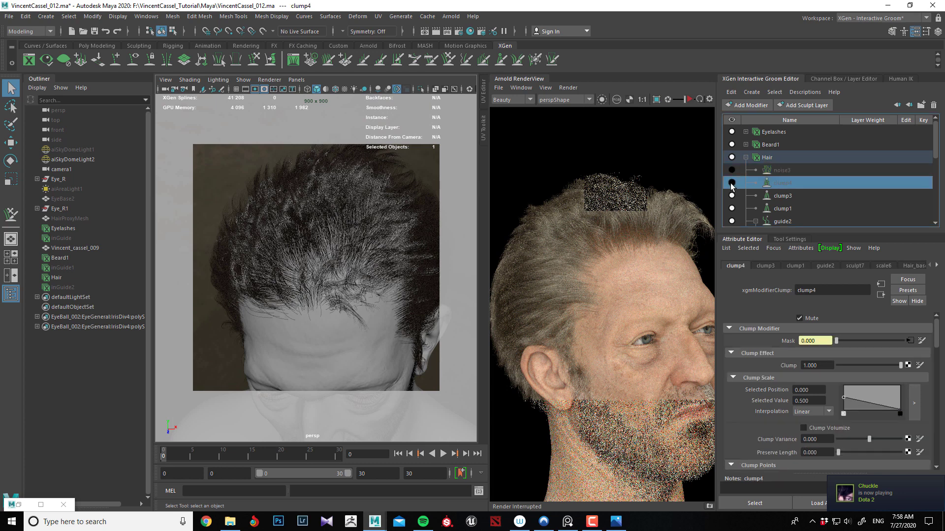
pyautogui.click(732, 184)
pyautogui.click(732, 184)
pyautogui.click(732, 183)
pyautogui.click(732, 183)
pyautogui.click(732, 183)
# Load HairClumpMask_02.iff again into clump4's mask texture and compare the curls with the modifier off and on
pyautogui.click(910, 341)
pyautogui.click(923, 400)
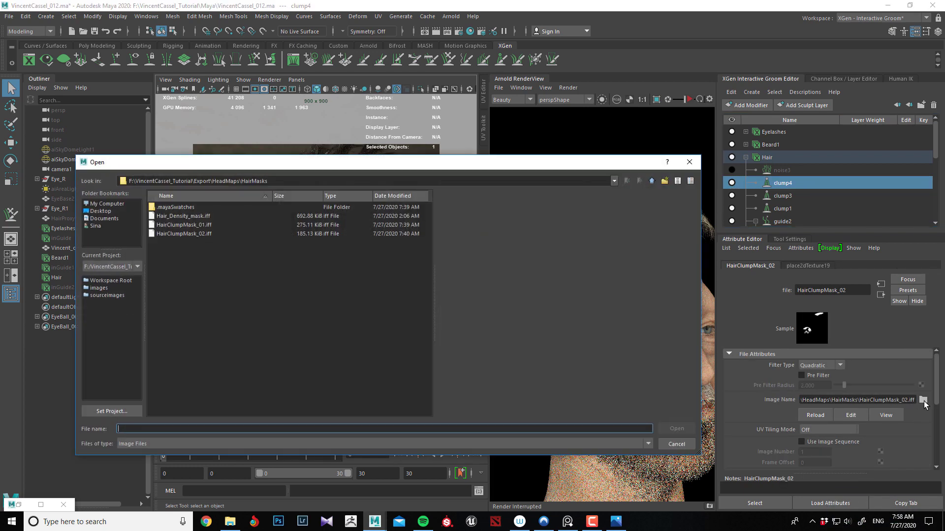
pyautogui.doubleClick(187, 234)
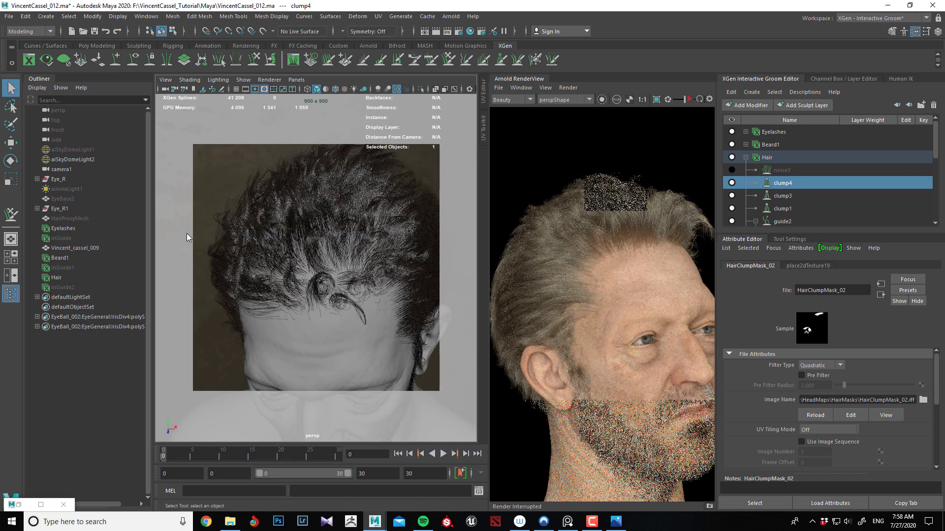
pyautogui.click(732, 183)
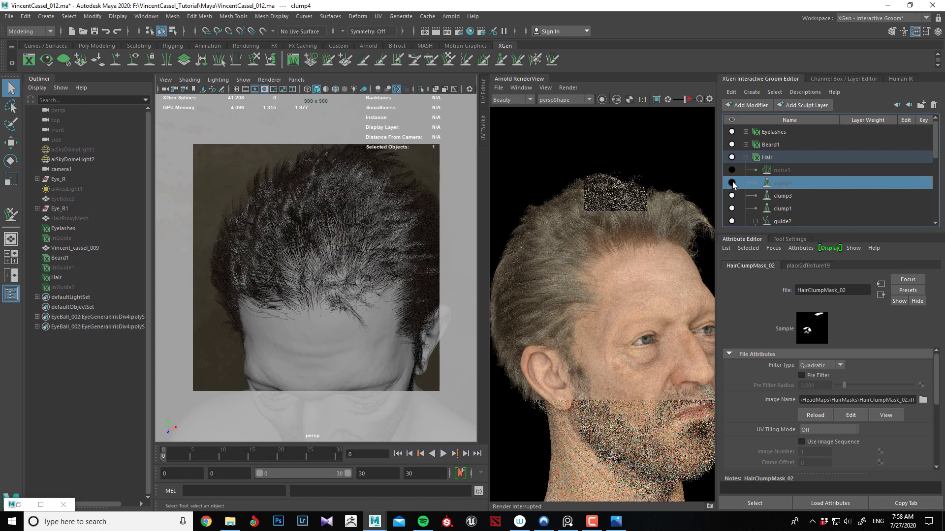
pyautogui.click(732, 183)
pyautogui.keyDown('alt'); pyautogui.moveTo(296, 306); pyautogui.dragTo(388, 258); pyautogui.keyUp('alt')
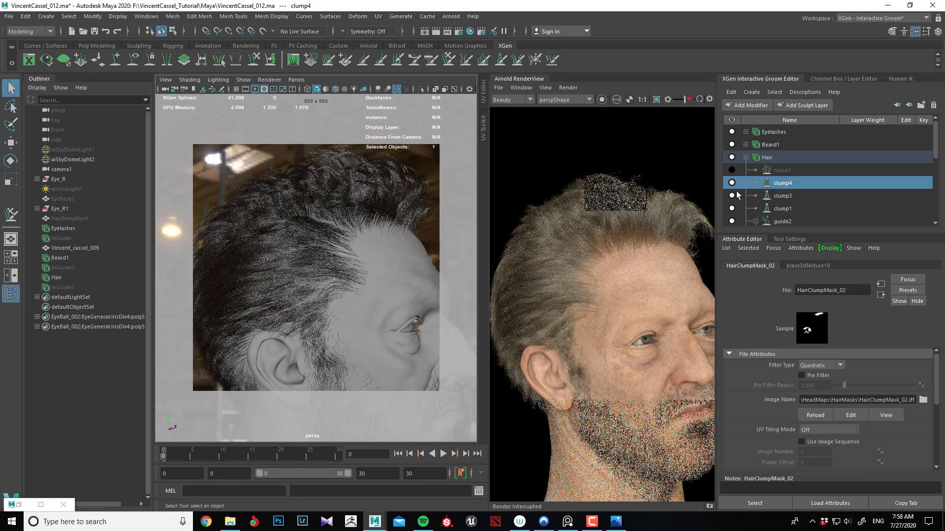
# Reload clump3's mask texture, choose HairClumpMask_01.iff as its image again and check the modifier's effect
pyautogui.click(779, 196)
pyautogui.click(910, 341)
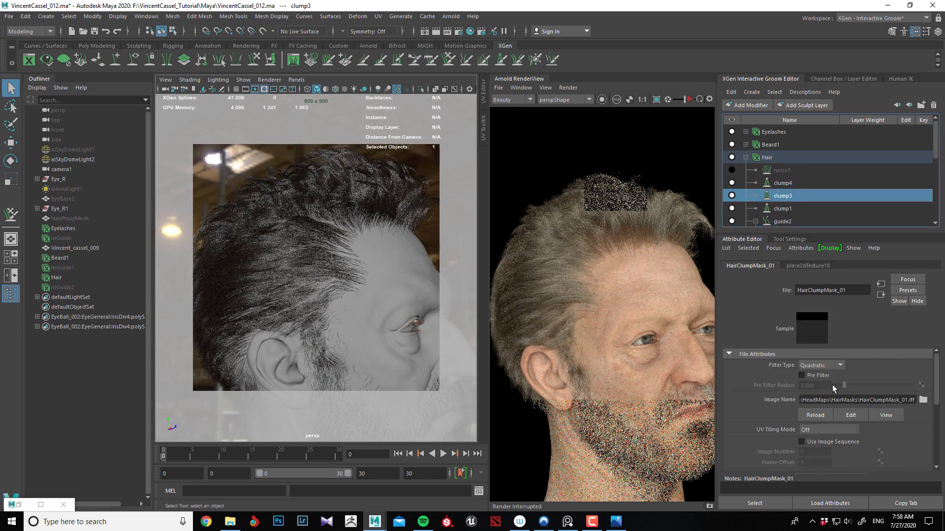
pyautogui.click(817, 417)
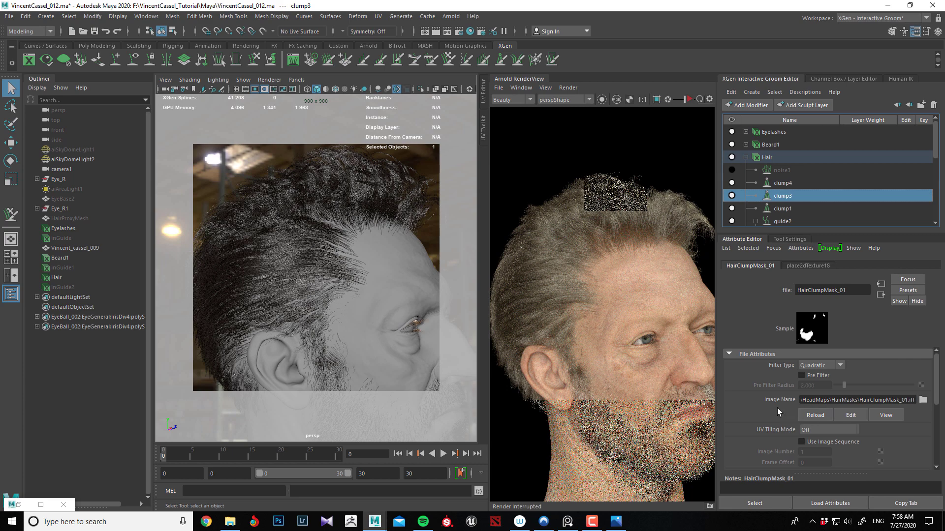
pyautogui.click(923, 400)
pyautogui.doubleClick(192, 224)
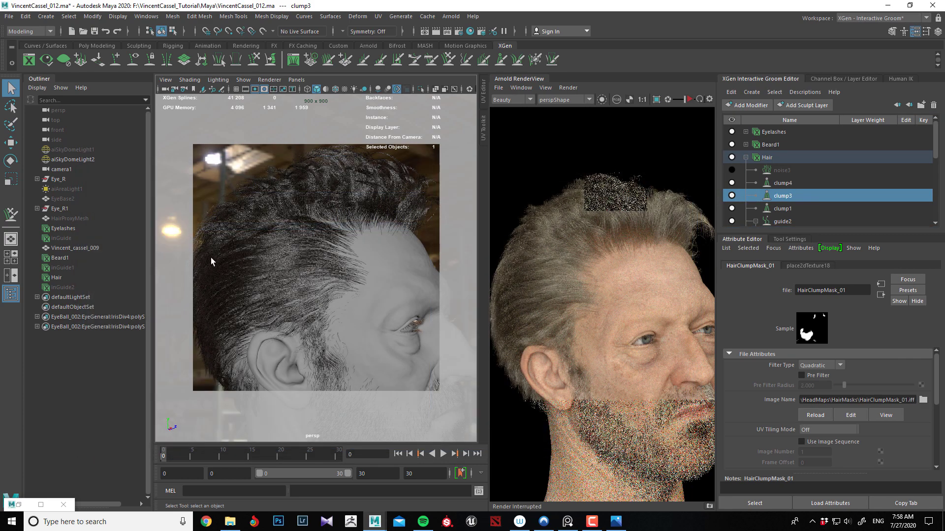
pyautogui.click(732, 196)
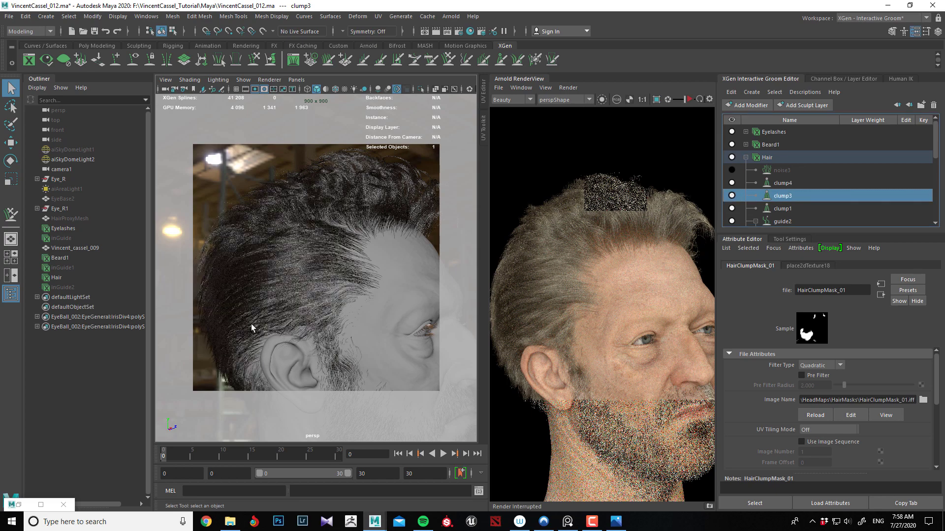
# Frame the whole head in near profile in the perspective view and save the scene
pyautogui.keyDown('alt'); pyautogui.moveTo(254, 328); pyautogui.dragTo(253, 299); pyautogui.keyUp('alt')
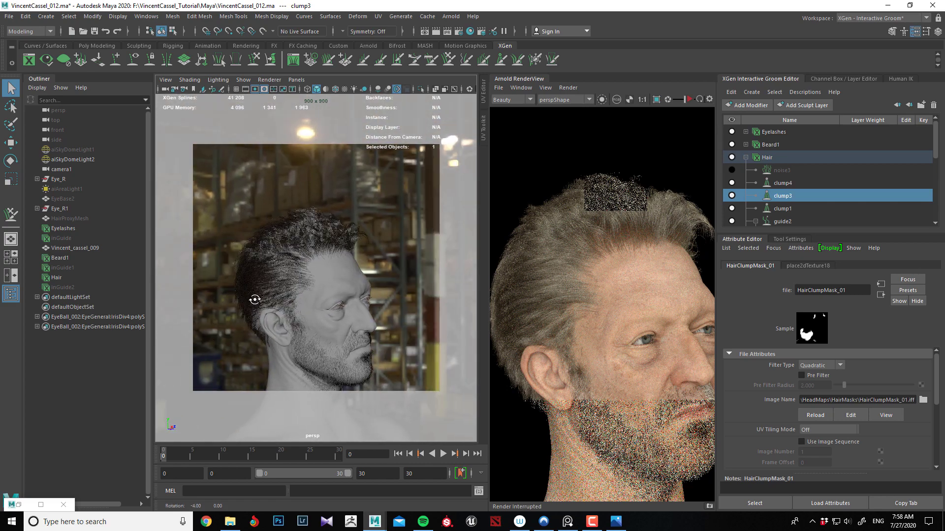
pyautogui.keyDown('alt'); pyautogui.moveTo(254, 300); pyautogui.dragTo(264, 295, button='middle'); pyautogui.keyUp('alt')
pyautogui.keyDown('alt'); pyautogui.moveTo(264, 294); pyautogui.dragTo(276, 303, button='right'); pyautogui.keyUp('alt')
pyautogui.keyDown('alt'); pyautogui.moveTo(276, 303); pyautogui.dragTo(270, 300); pyautogui.keyUp('alt')
pyautogui.hotkey('ctrl', 's')
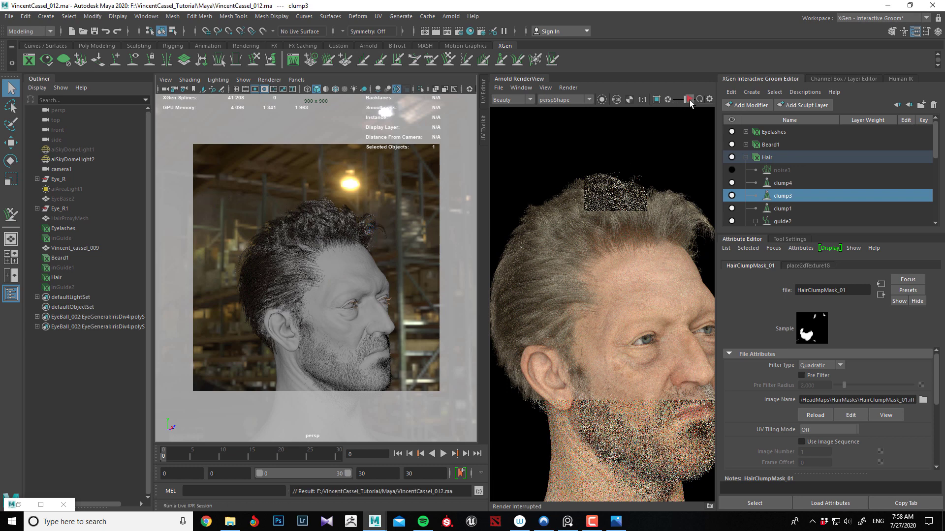
# Set the intensity of aiSkyDomeLight2 to 0.2
pyautogui.click(70, 160)
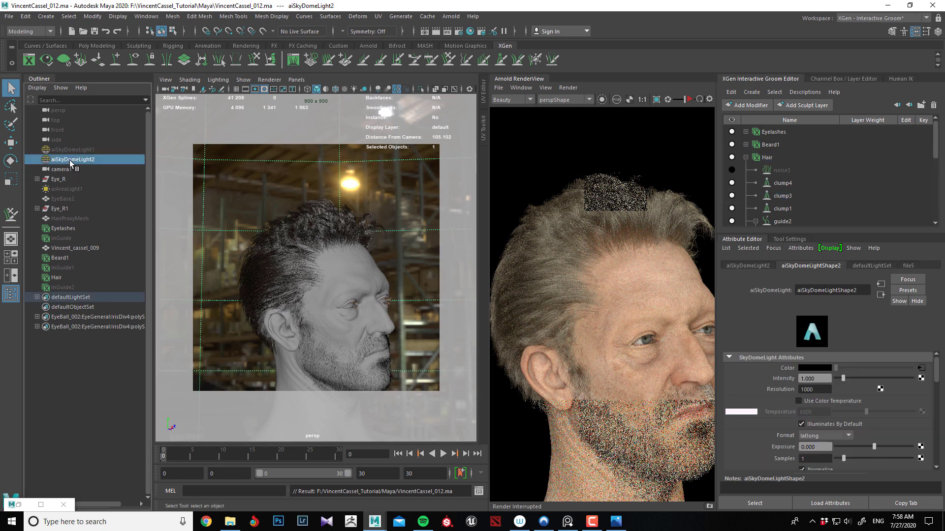
pyautogui.click(823, 378)
pyautogui.write('0.2')
pyautogui.press('Return')
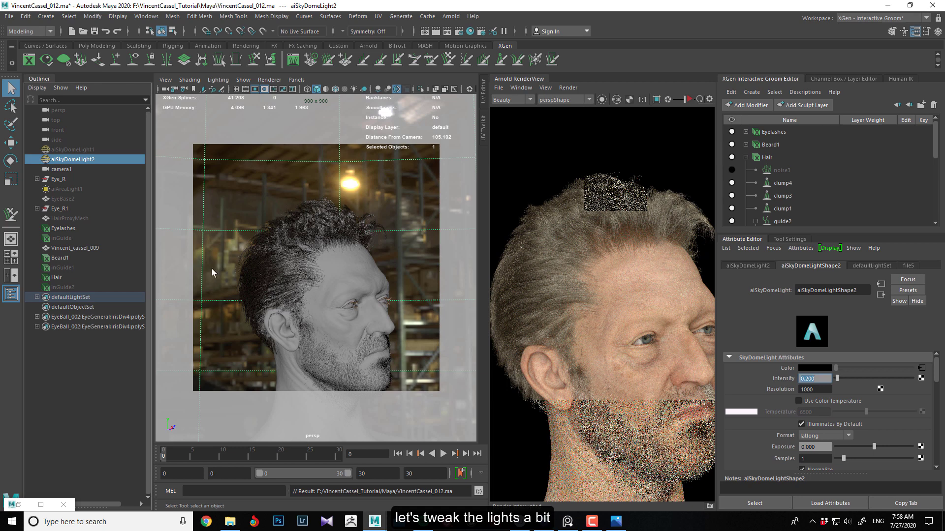
# Unhide aiAreaLight1 and inspect the head's lighting in the Arnold render
pyautogui.click(73, 186)
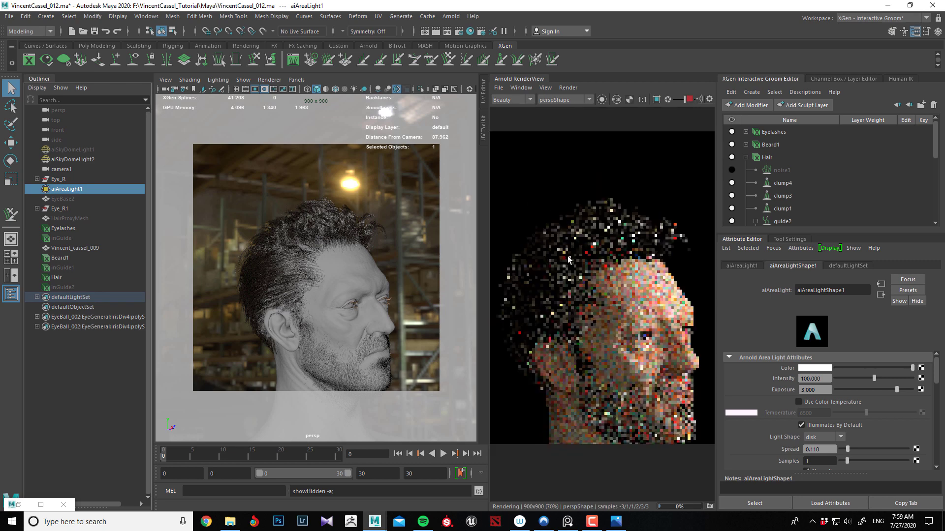
pyautogui.scroll(-2, 568, 255)
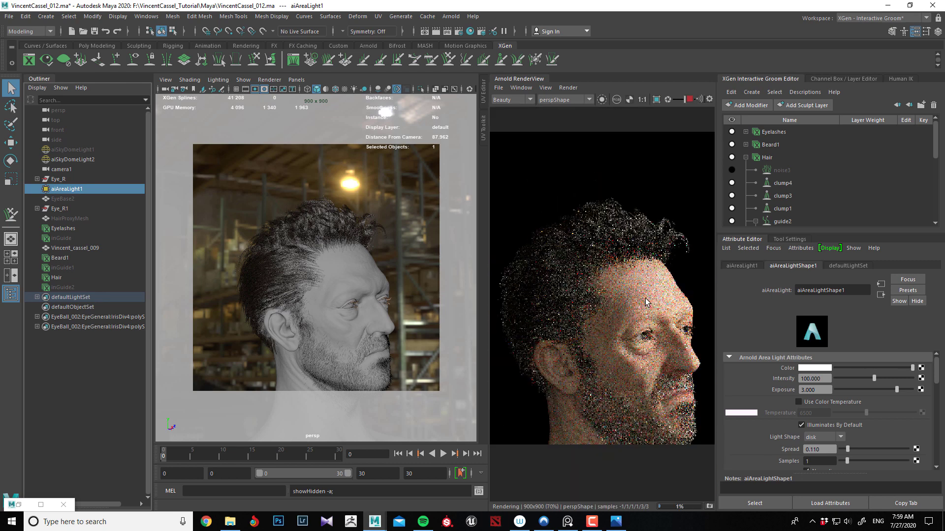
pyautogui.scroll(-2, 630, 252)
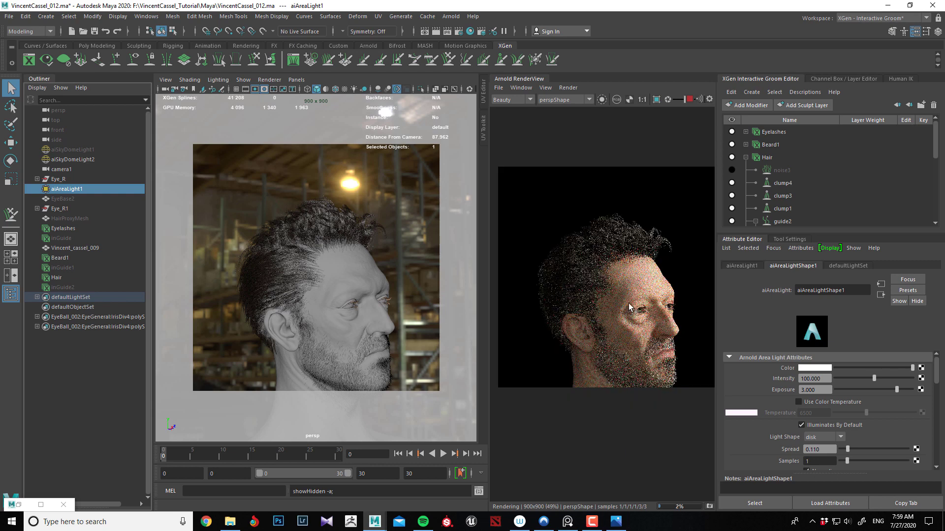
pyautogui.scroll(2, 628, 308)
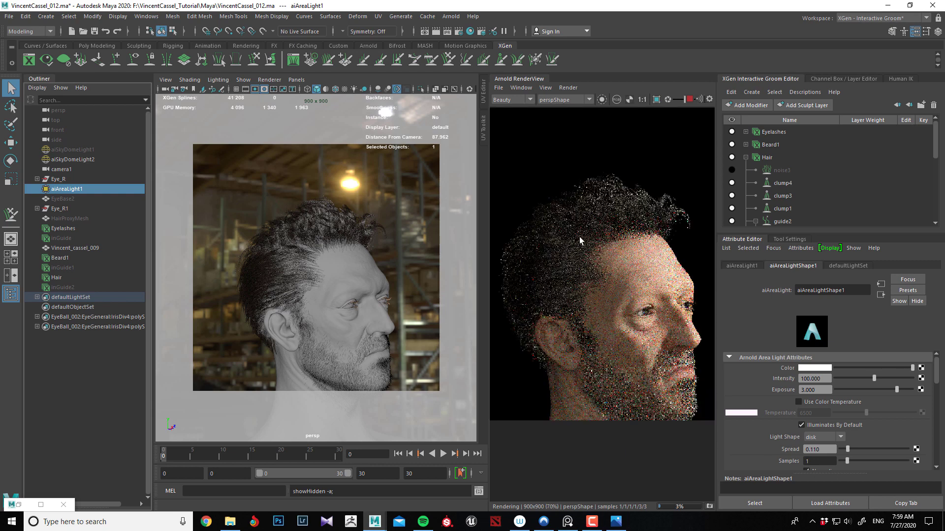
# Stop the render, turn the head slightly toward the camera, and render only a crop region around the hair and upper face
pyautogui.click(690, 100)
pyautogui.moveTo(343, 287)
pyautogui.keyDown('alt'); pyautogui.mouseDown()
pyautogui.moveTo(331, 281)
pyautogui.moveTo(341, 277)
pyautogui.mouseUp(); pyautogui.keyUp('alt')
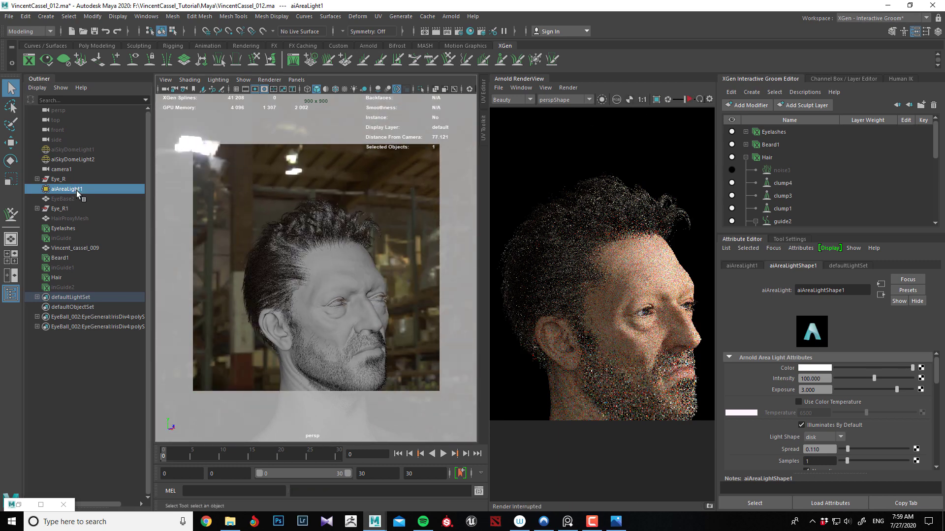
pyautogui.keyDown('alt'); pyautogui.moveTo(273, 253); pyautogui.dragTo(272, 263); pyautogui.keyUp('alt')
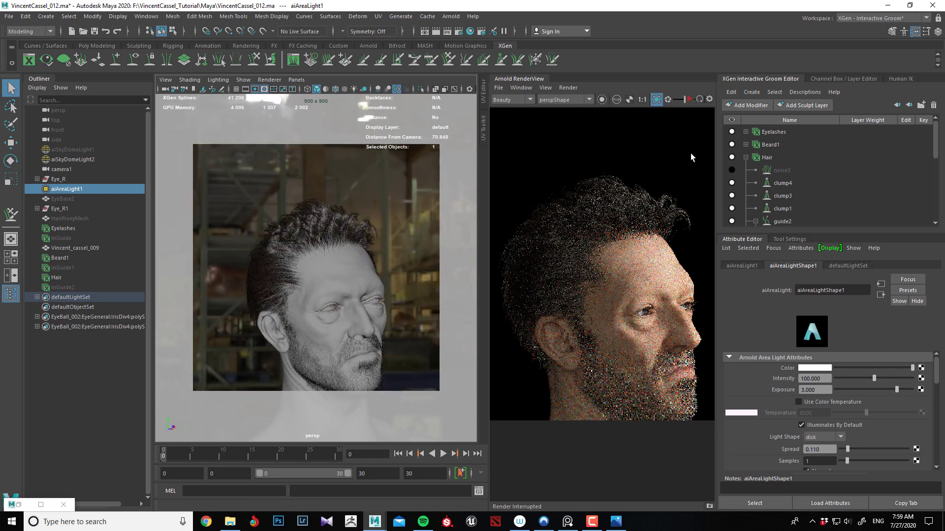
pyautogui.moveTo(692, 148); pyautogui.dragTo(501, 318)
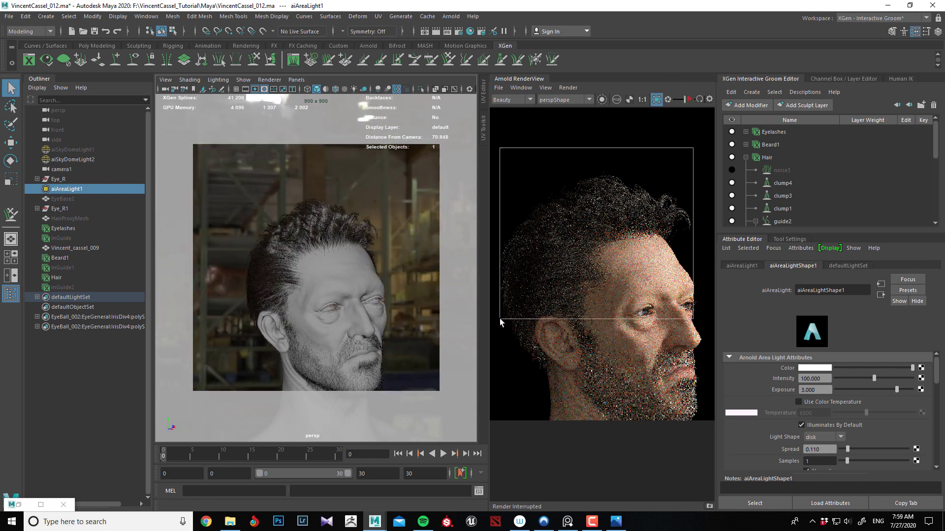
pyautogui.click(688, 99)
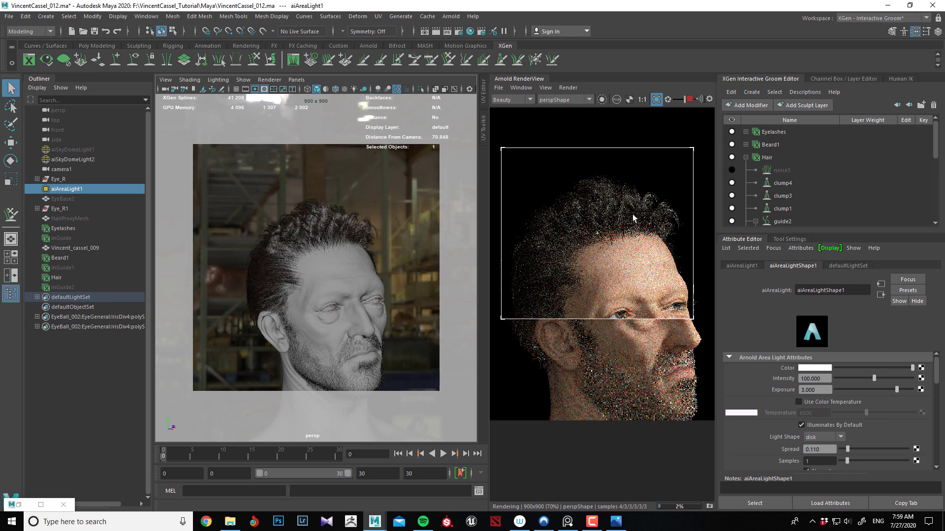
pyautogui.scroll(1, 633, 225)
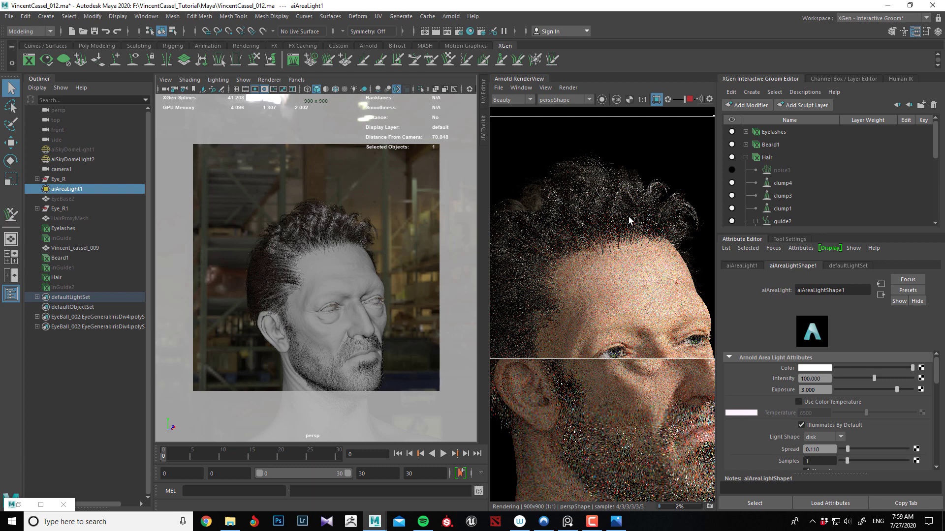
# Switch to the reference photo board and examine the mix of dark and grey hair in the portraits
pyautogui.click(567, 524)
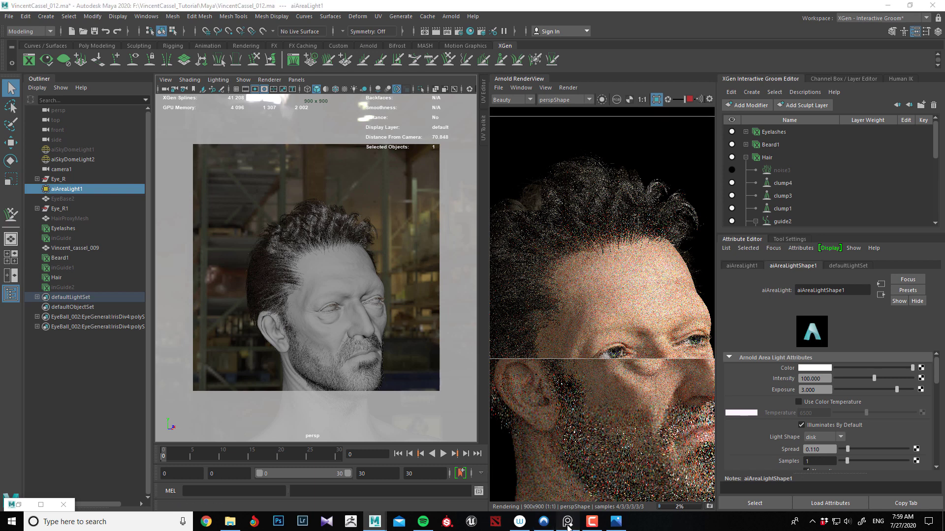
pyautogui.moveTo(73, 217); pyautogui.dragTo(116, 291, button='middle')
pyautogui.scroll(-1, 115, 290)
pyautogui.moveTo(49, 268); pyautogui.dragTo(119, 246, button='middle')
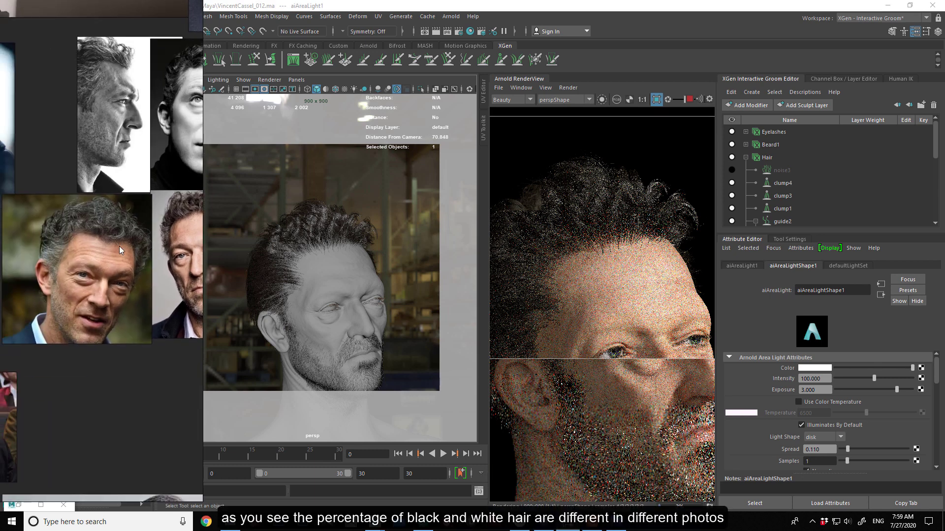
# Compare the proportion of black and white hair across the different reference portraits on the photo board
pyautogui.moveTo(156, 198); pyautogui.dragTo(103, 245, button='middle')
pyautogui.moveTo(184, 142); pyautogui.dragTo(122, 261, button='middle')
pyautogui.scroll(3, 30, 249)
pyautogui.scroll(-1, 123, 261)
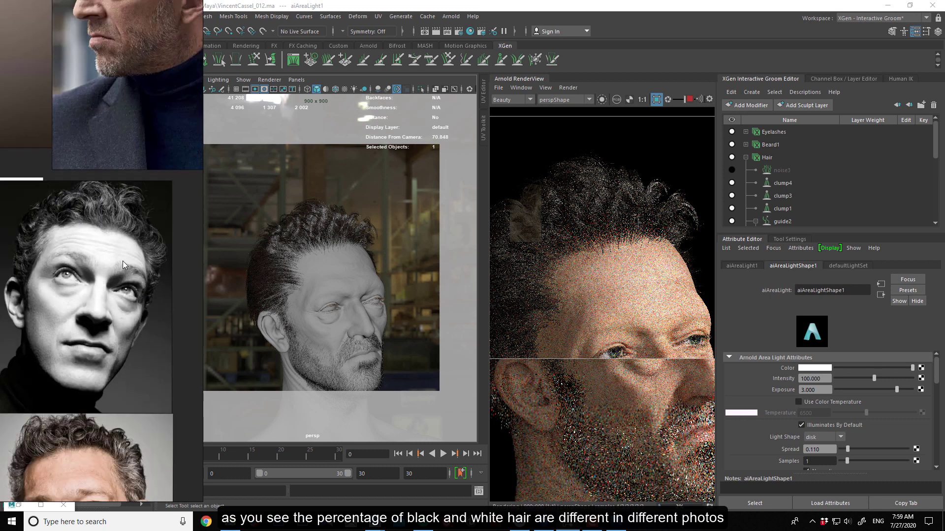
pyautogui.scroll(-2, 122, 261)
pyautogui.moveTo(81, 290); pyautogui.dragTo(211, 202, button='middle')
pyautogui.scroll(3, 118, 192)
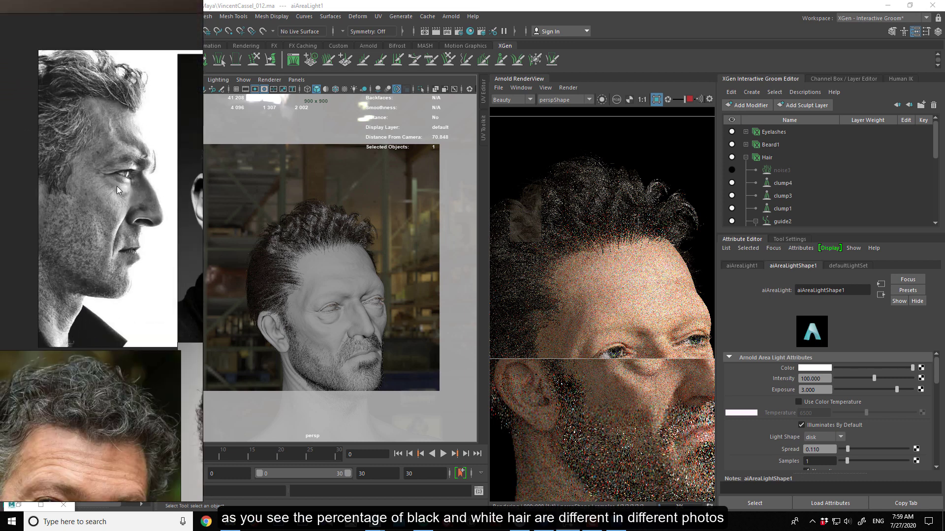
pyautogui.moveTo(117, 186); pyautogui.dragTo(118, 198, button='middle')
pyautogui.scroll(-2, 81, 280)
pyautogui.moveTo(78, 390); pyautogui.dragTo(128, 285, button='middle')
pyautogui.scroll(2, 128, 285)
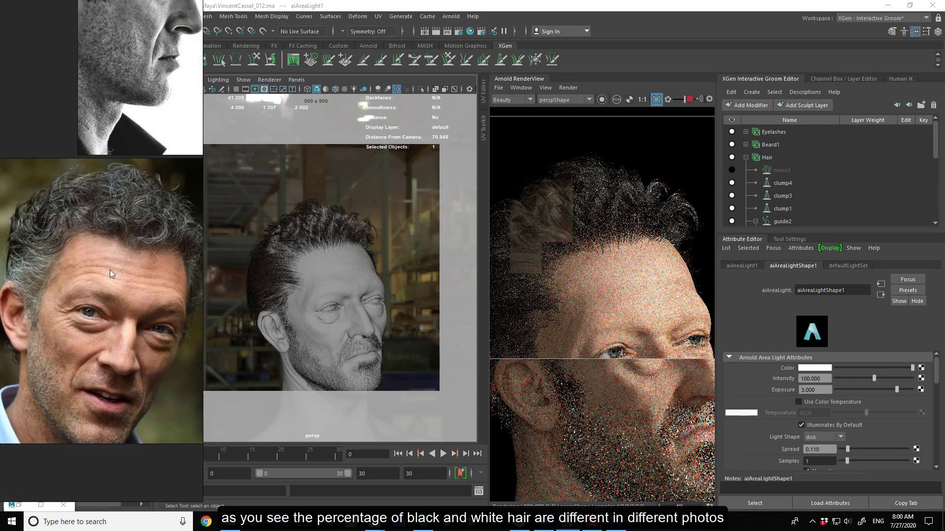
pyautogui.scroll(-3, 110, 269)
pyautogui.moveTo(69, 285); pyautogui.dragTo(120, 276, button='middle')
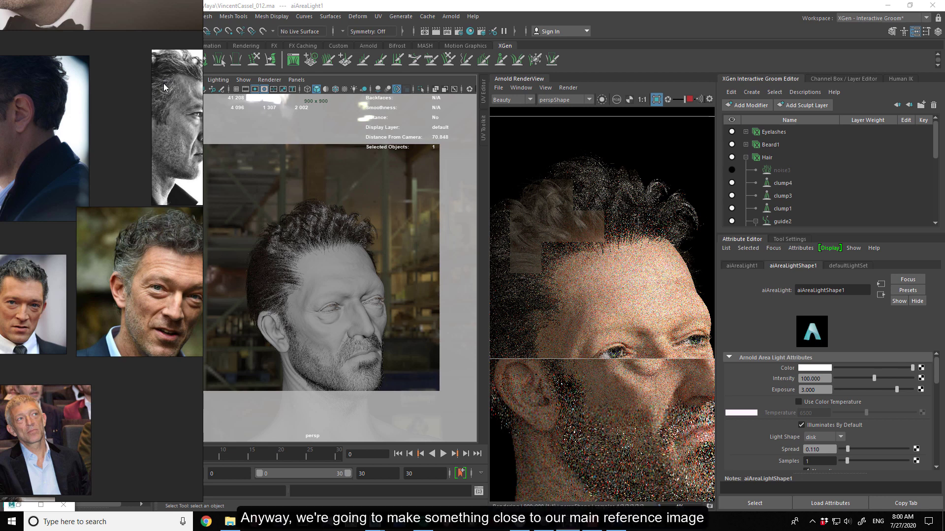
pyautogui.moveTo(119, 280); pyautogui.dragTo(86, 217, button='middle')
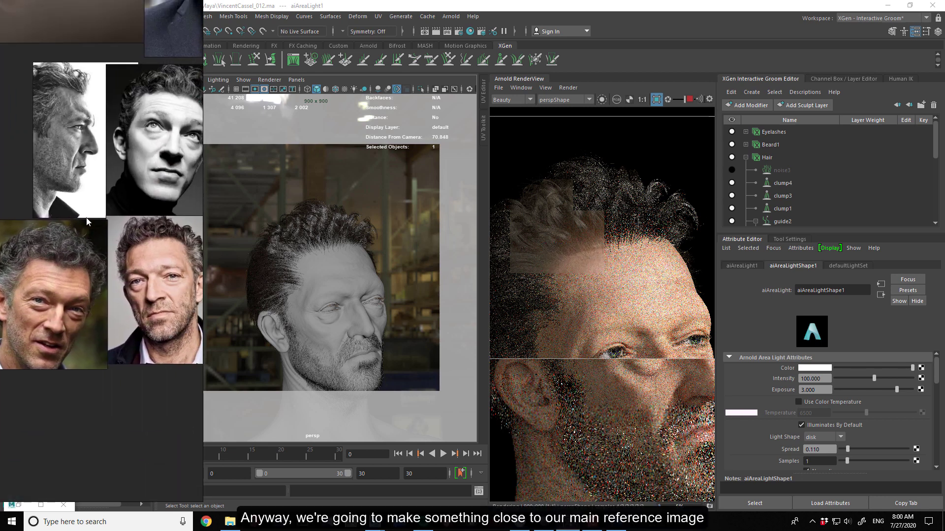
# Switch back to Maya and examine the hair strands in the partly rendered crop region of the Arnold render
pyautogui.click(650, 4)
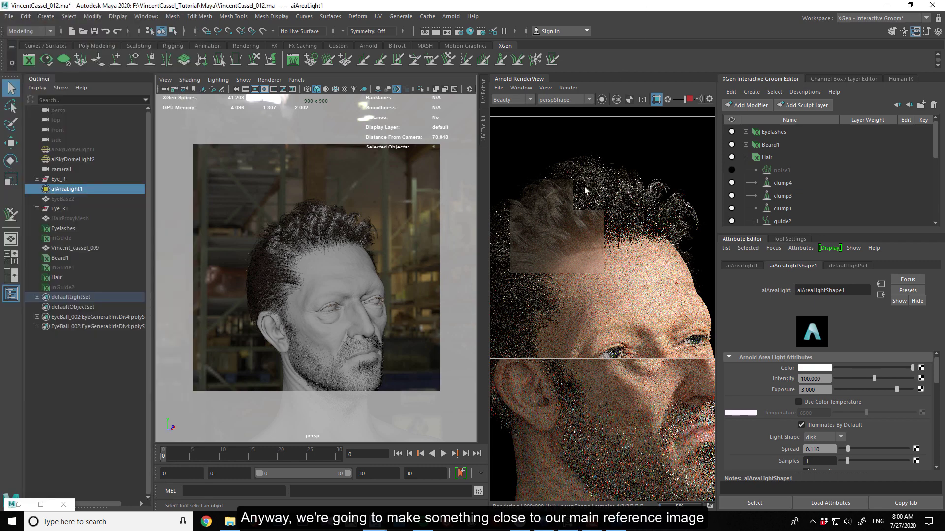
pyautogui.scroll(-2, 609, 266)
pyautogui.scroll(2, 628, 283)
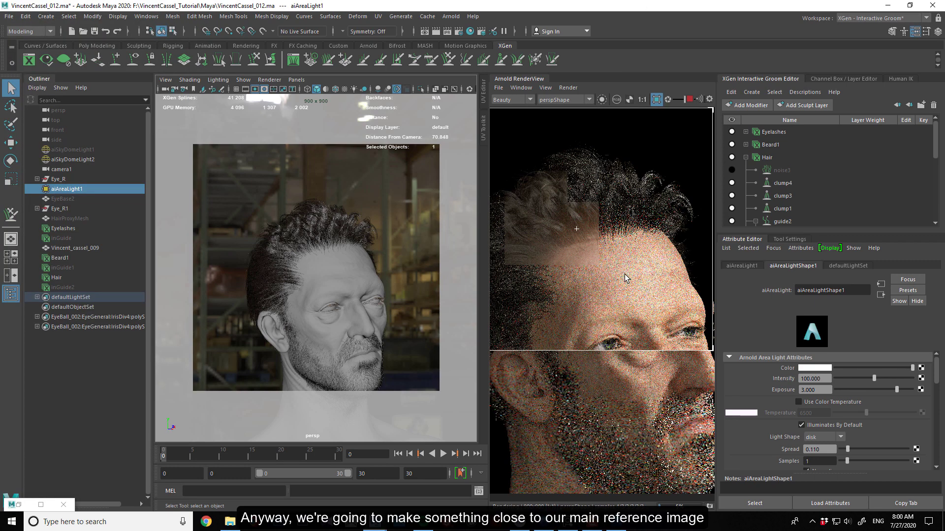
pyautogui.scroll(2, 576, 187)
pyautogui.scroll(-4, 574, 182)
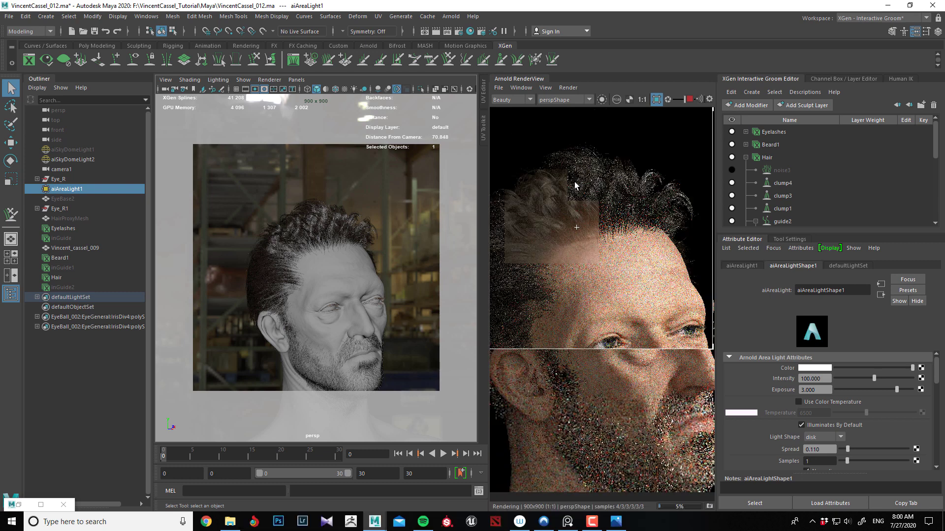
pyautogui.scroll(2, 573, 201)
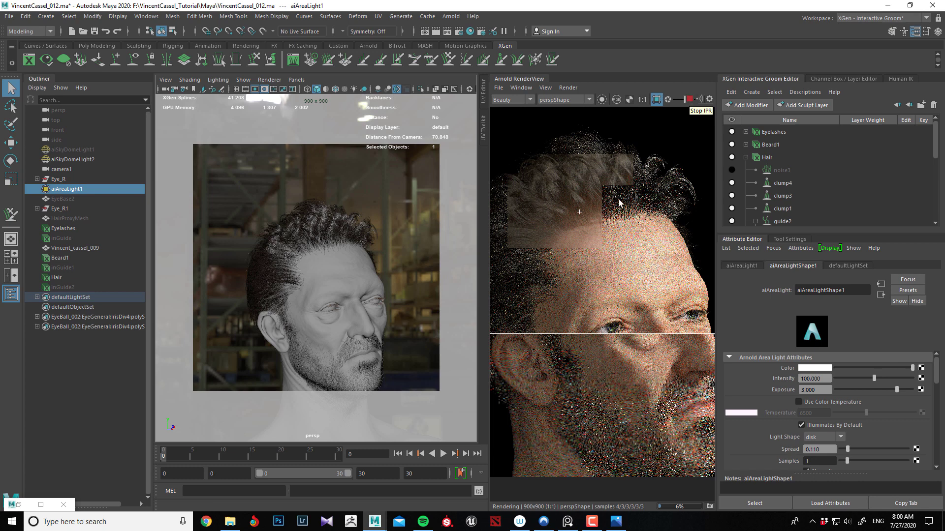
pyautogui.scroll(-1, 641, 169)
pyautogui.scroll(1, 555, 220)
pyautogui.scroll(-1, 554, 220)
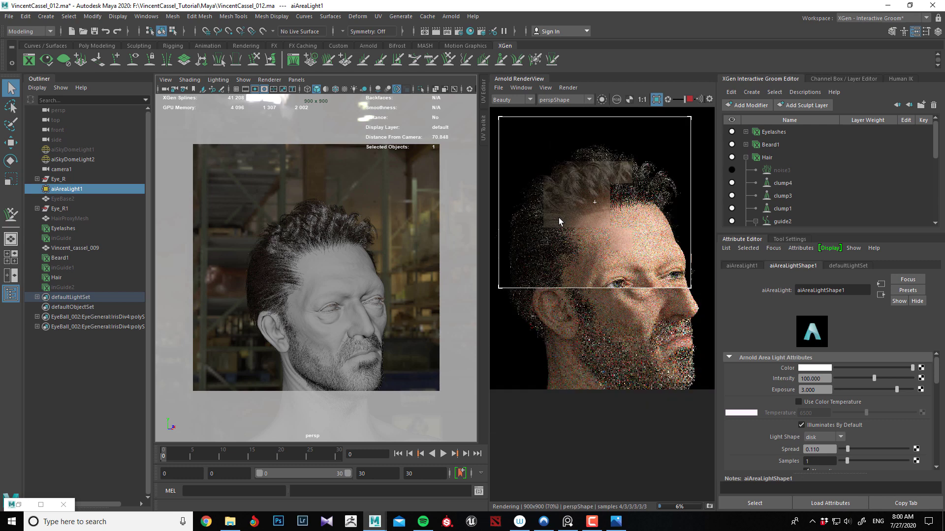
pyautogui.scroll(1, 590, 189)
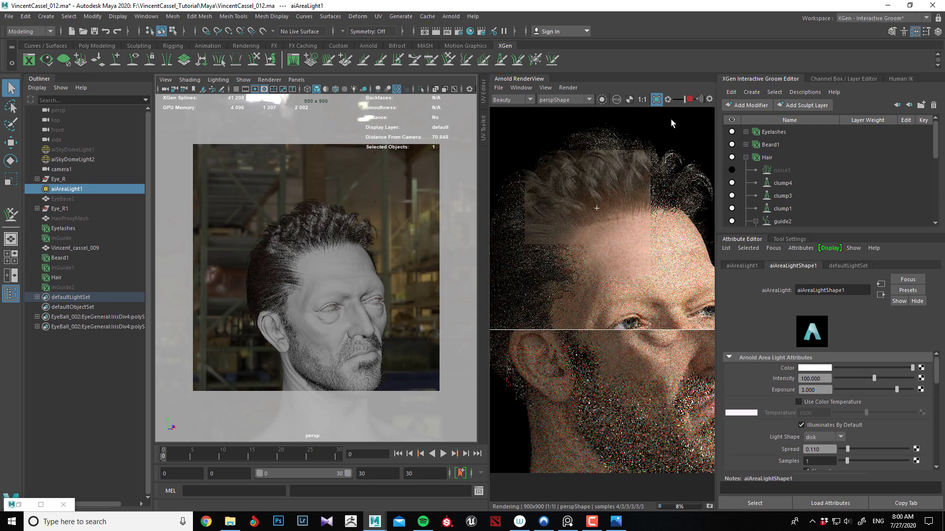
# Stop the render and darken the base color of the Hair description's aiStandardHair2 material
pyautogui.click(689, 100)
pyautogui.scroll(-1, 608, 209)
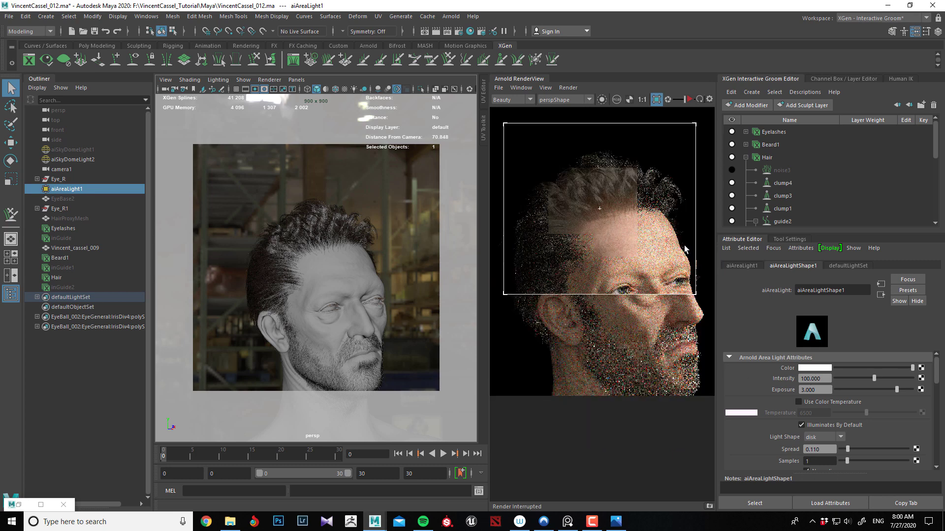
pyautogui.click(794, 157)
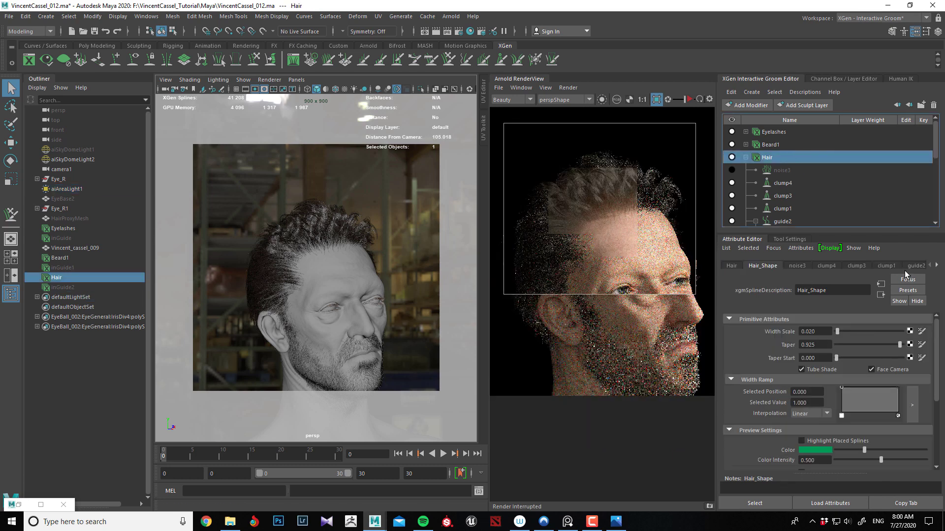
pyautogui.scroll(-10, 904, 267)
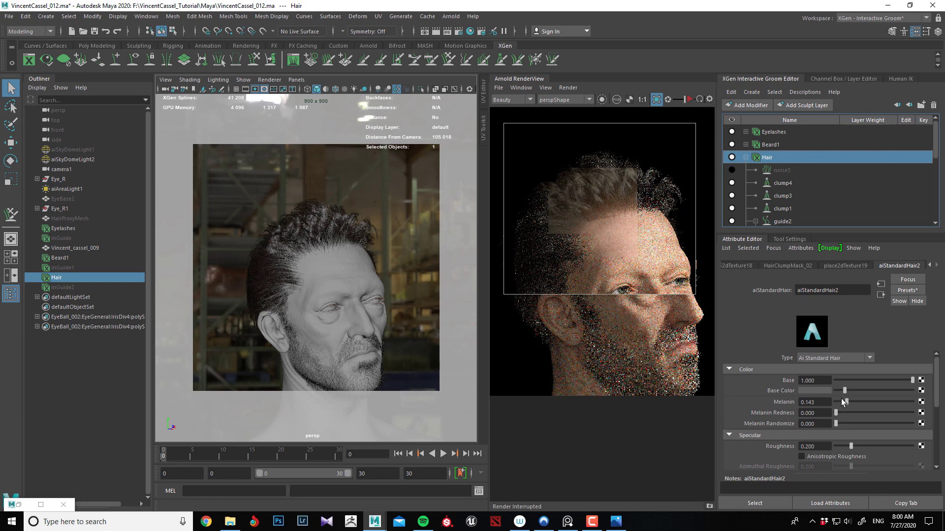
pyautogui.moveTo(844, 391); pyautogui.dragTo(840, 389)
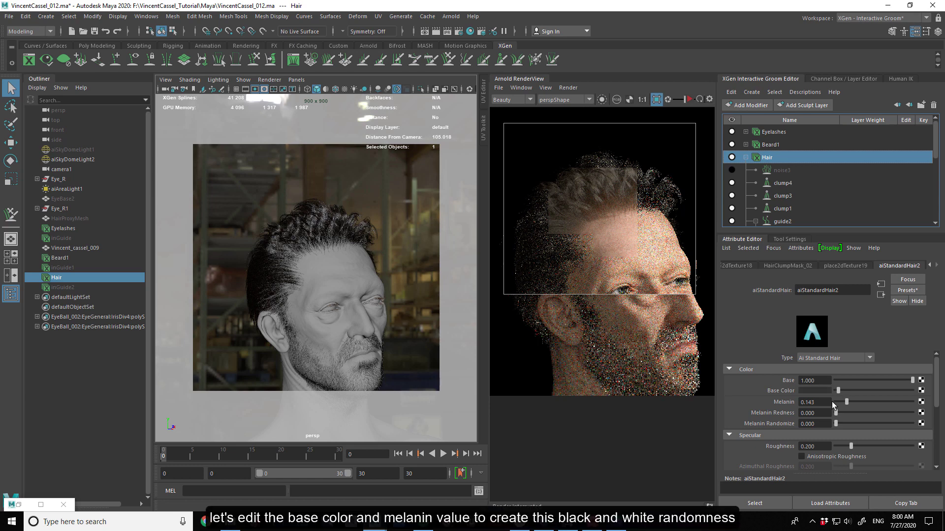
# Map the Melanin of aiStandardHair2 with a Noise texture using Ratio 0.006, Frequency Ratio 4.156 and Depth Max 2
pyautogui.click(922, 403)
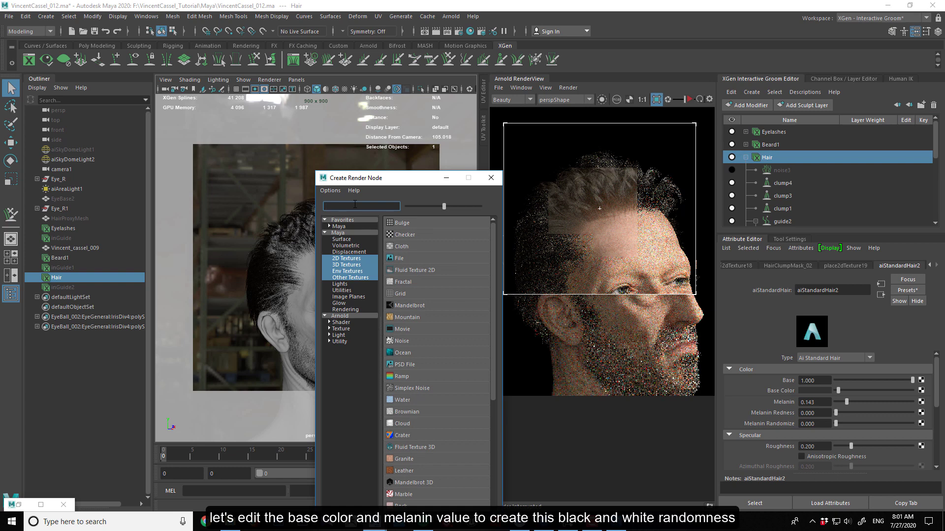
pyautogui.write('noise')
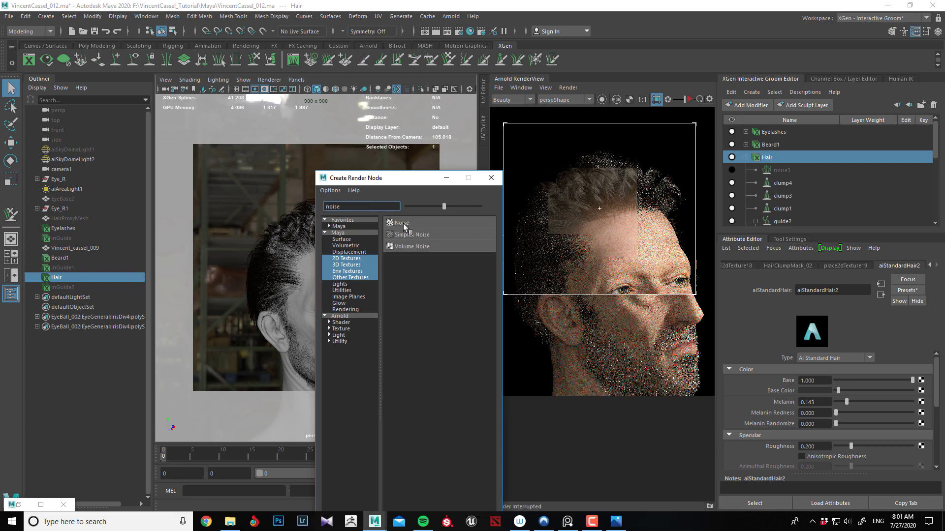
pyautogui.click(402, 223)
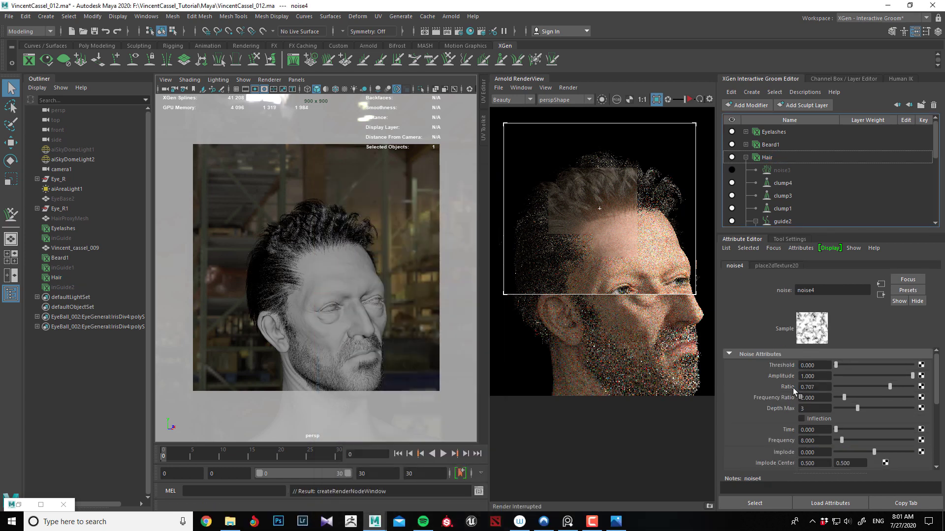
pyautogui.moveTo(887, 385); pyautogui.dragTo(853, 398)
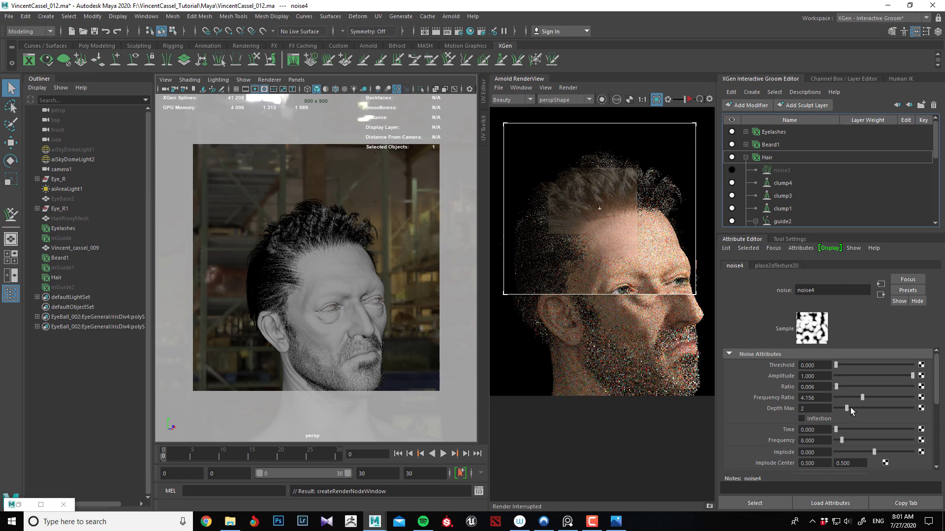
# Set the melanin noise texture's Implode to 0, Density to 0.403 and Frequency to 45.455
pyautogui.scroll(-2, 788, 433)
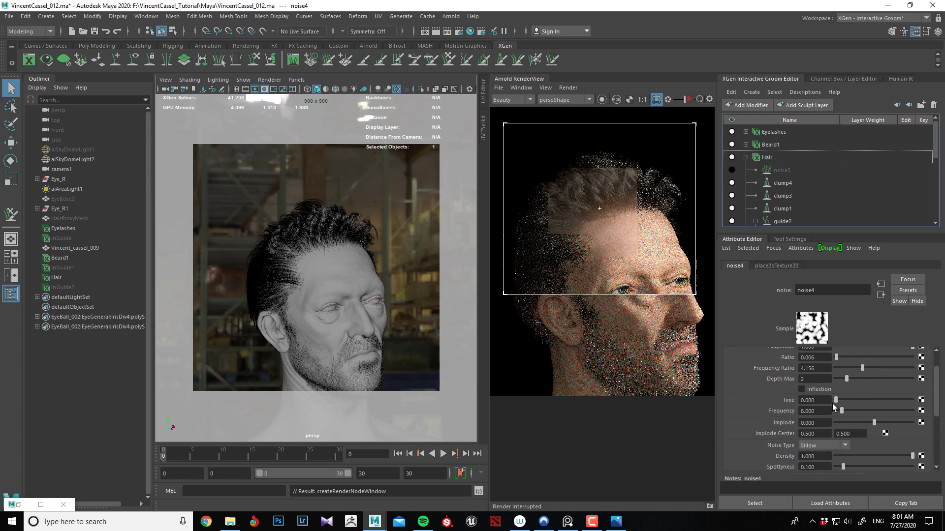
pyautogui.moveTo(839, 412); pyautogui.dragTo(786, 422)
pyautogui.write('0')
pyautogui.press('Return')
pyautogui.scroll(-3, 774, 426)
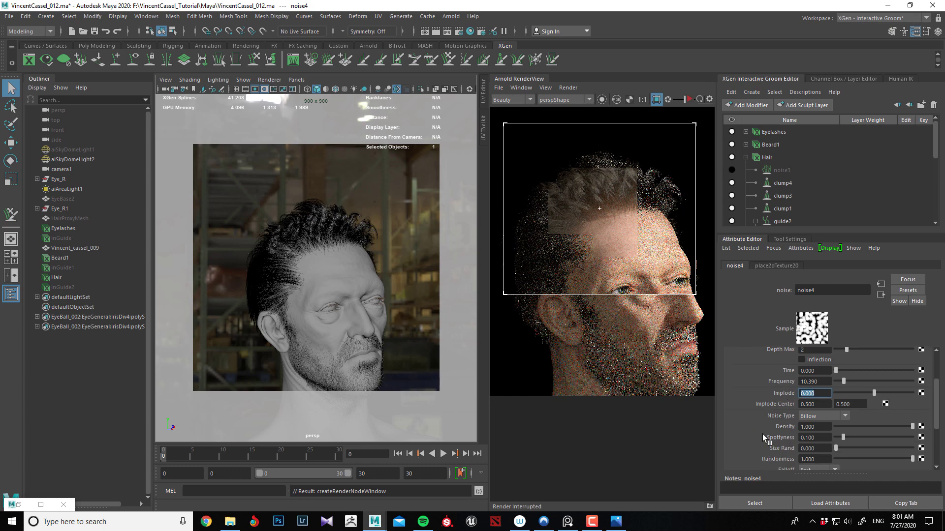
pyautogui.moveTo(912, 426); pyautogui.dragTo(866, 424)
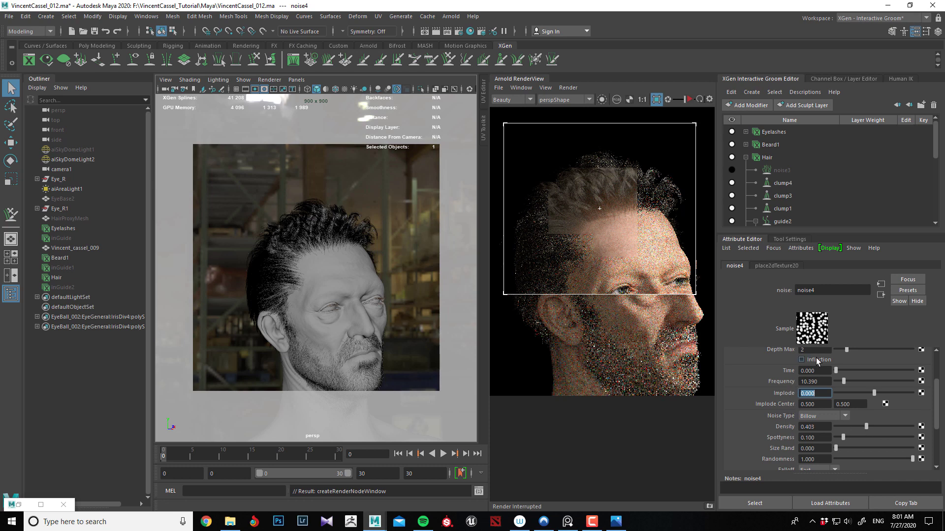
pyautogui.moveTo(845, 383); pyautogui.dragTo(870, 383)
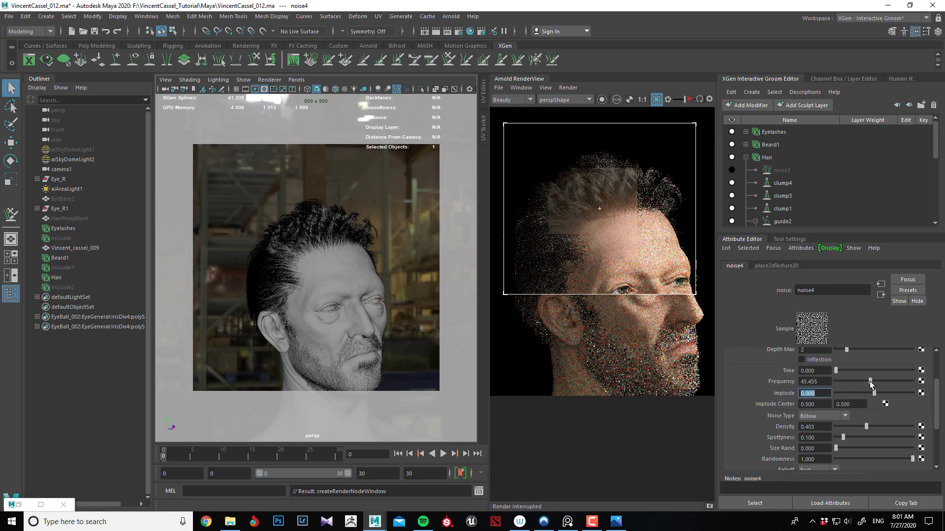